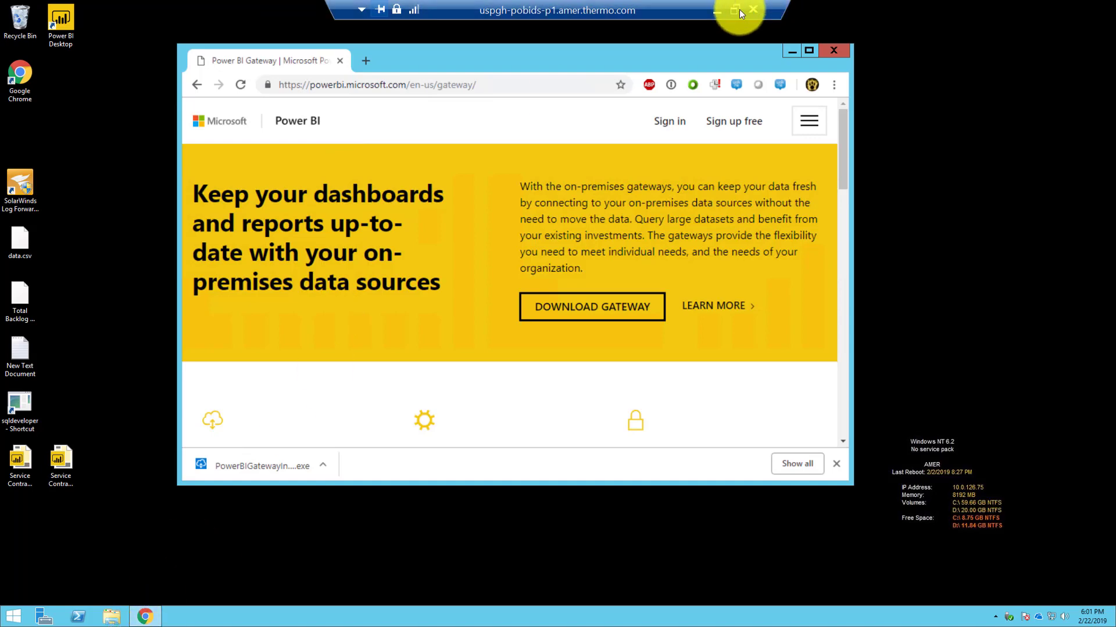
# Step: Search Google for 'power bi gateway download' and open the Power BI Gateway result page
pyautogui.click(735, 9)
pyautogui.click(928, 62)
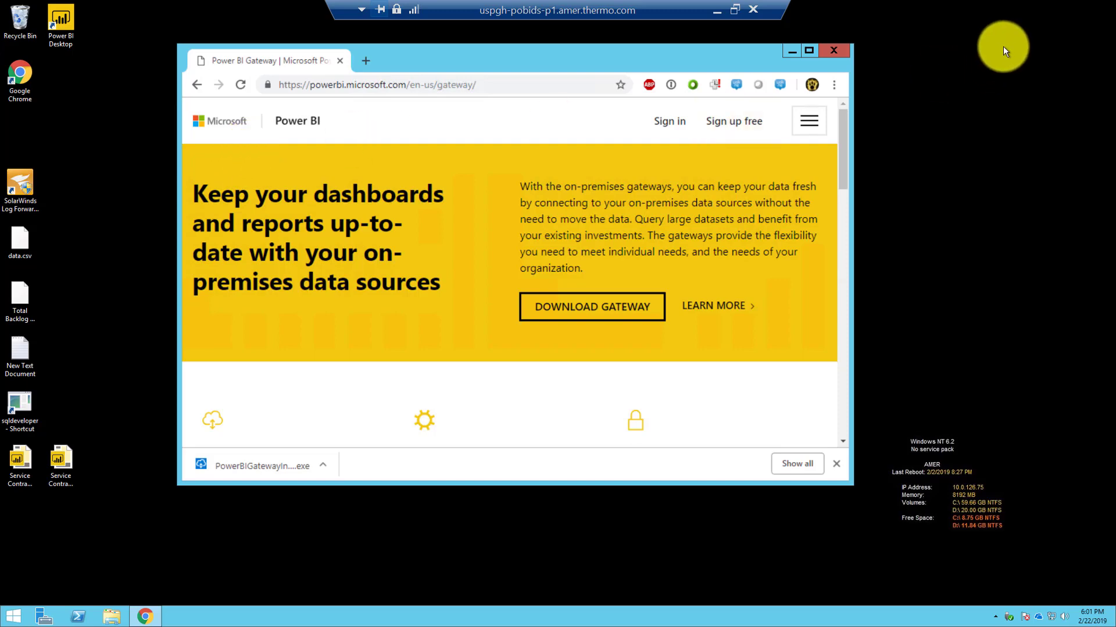
pyautogui.click(419, 85)
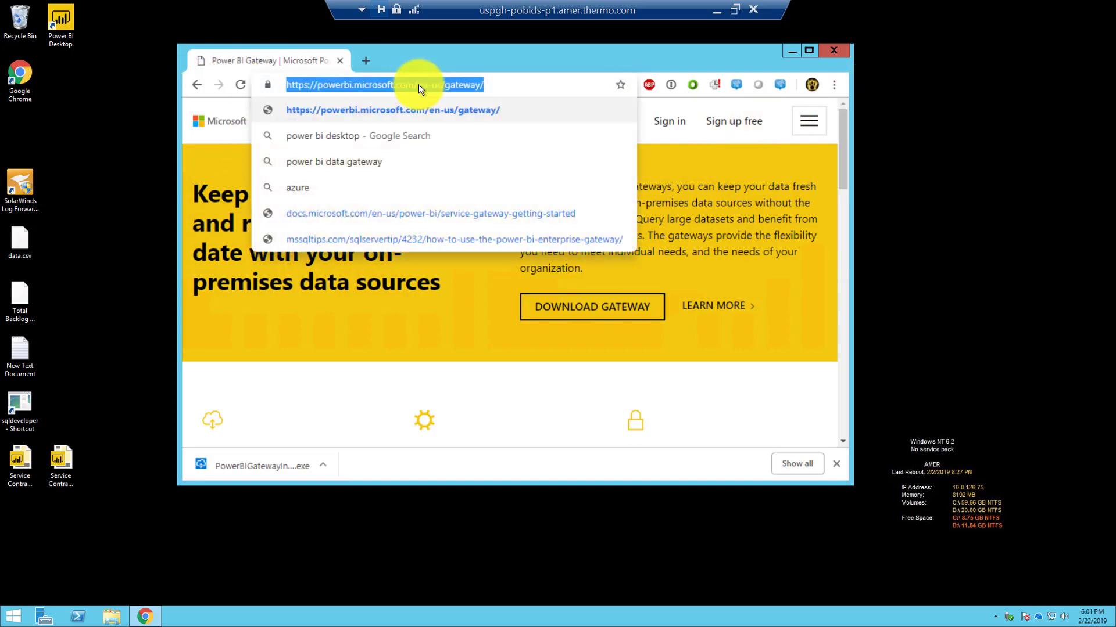
pyautogui.write('POWER BI ')
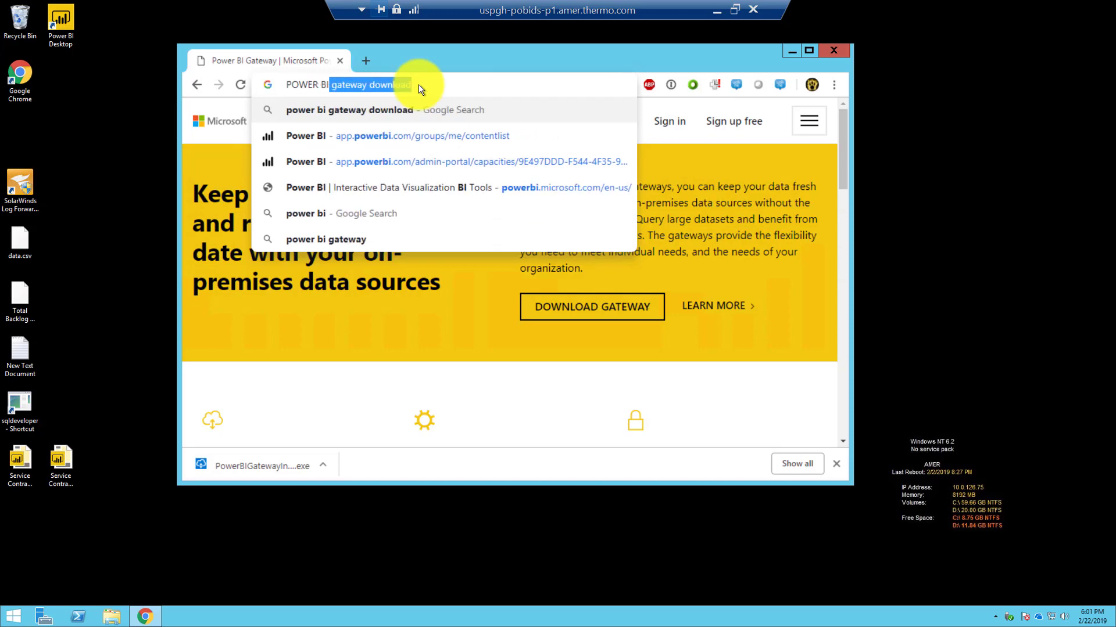
pyautogui.write('GATEWAY')
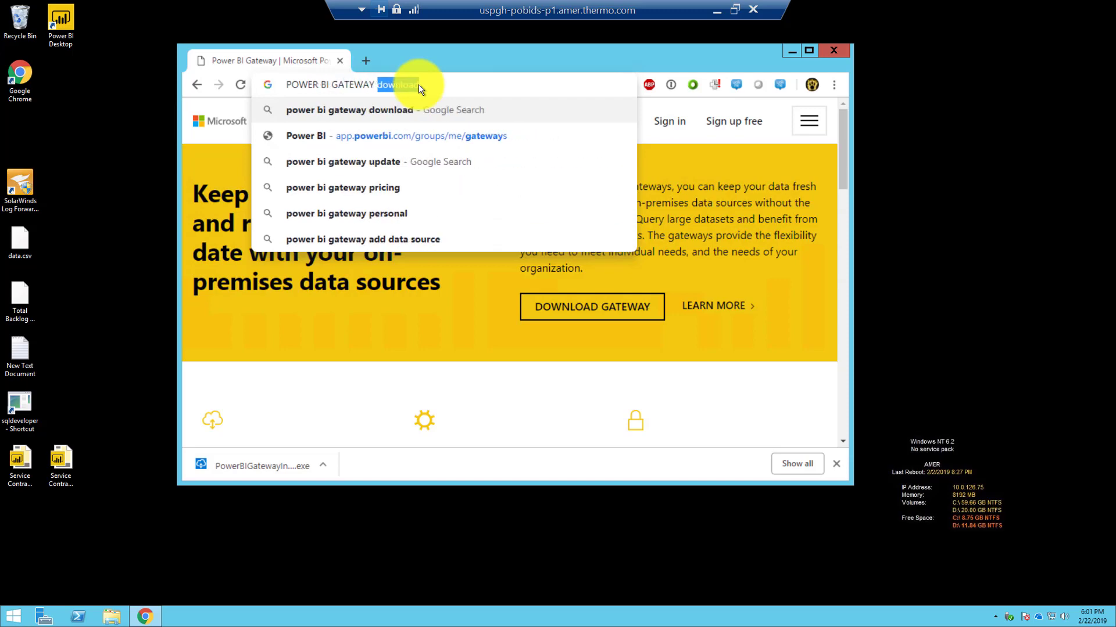
pyautogui.press('End')
pyautogui.press('Return')
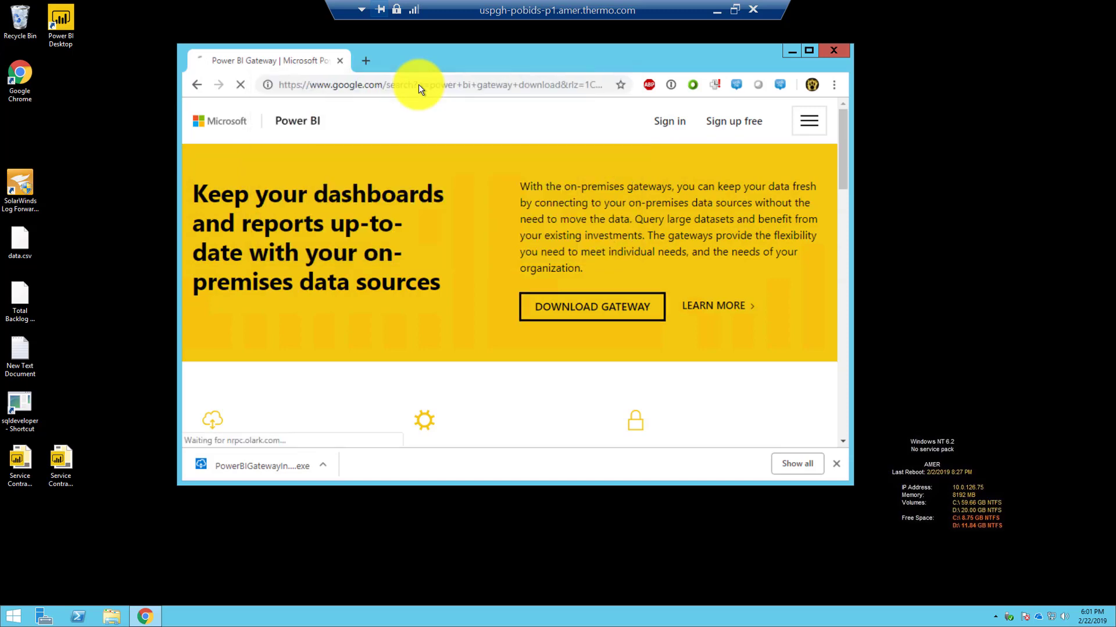
pyautogui.scroll(-1, 349, 372)
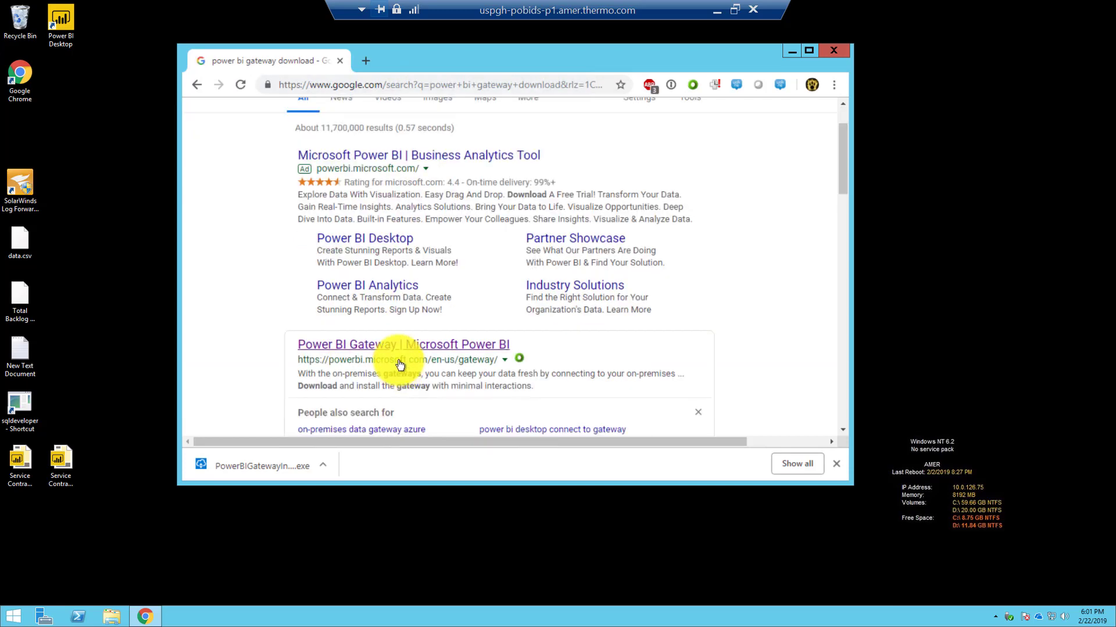
pyautogui.click(409, 344)
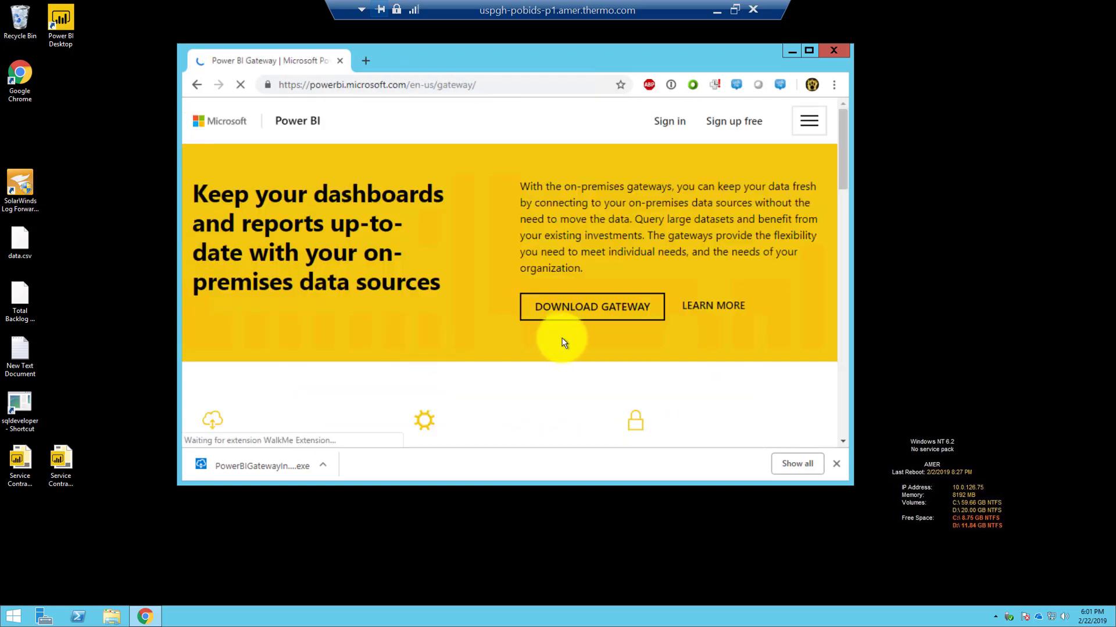
# Step: Download the gateway installer again, run it, and advance through its opening pages
pyautogui.click(573, 312)
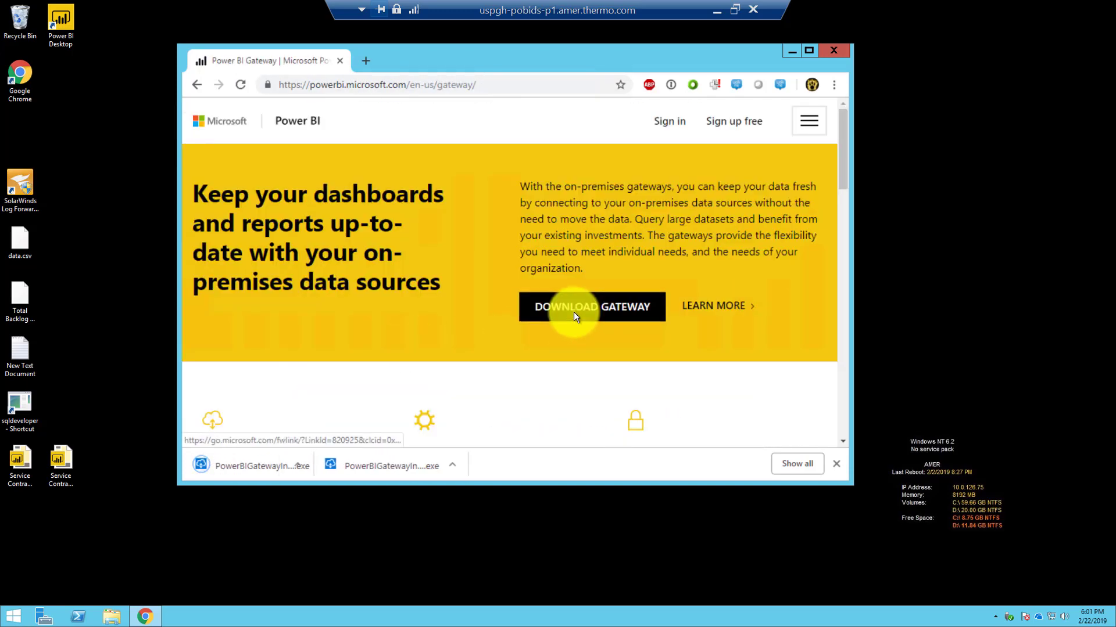
pyautogui.click(253, 471)
pyautogui.click(616, 329)
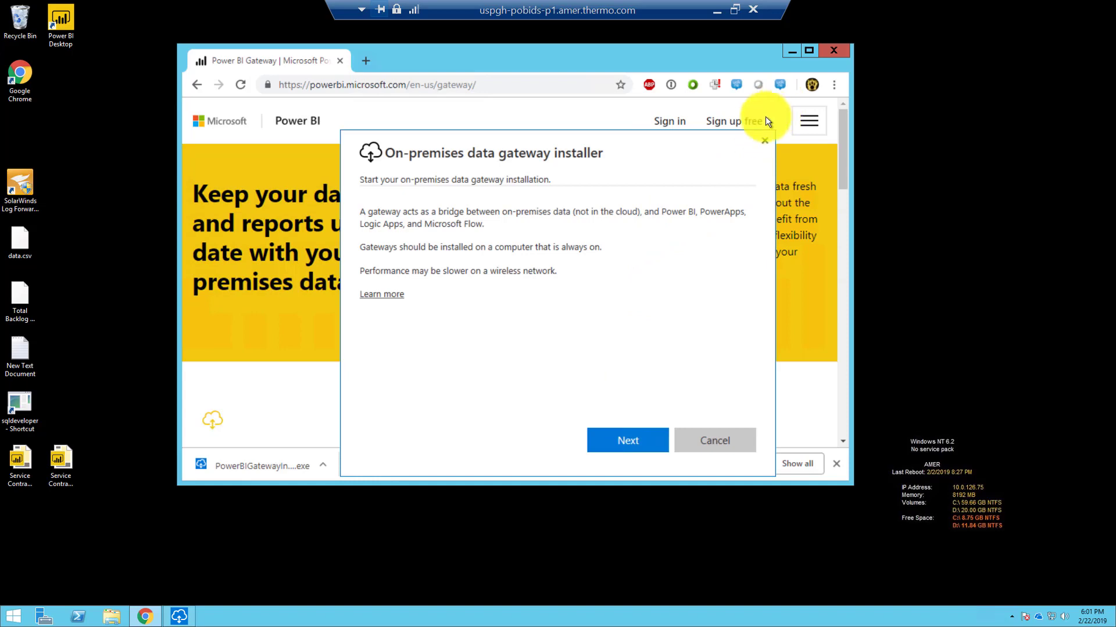
pyautogui.click(629, 451)
pyautogui.click(634, 443)
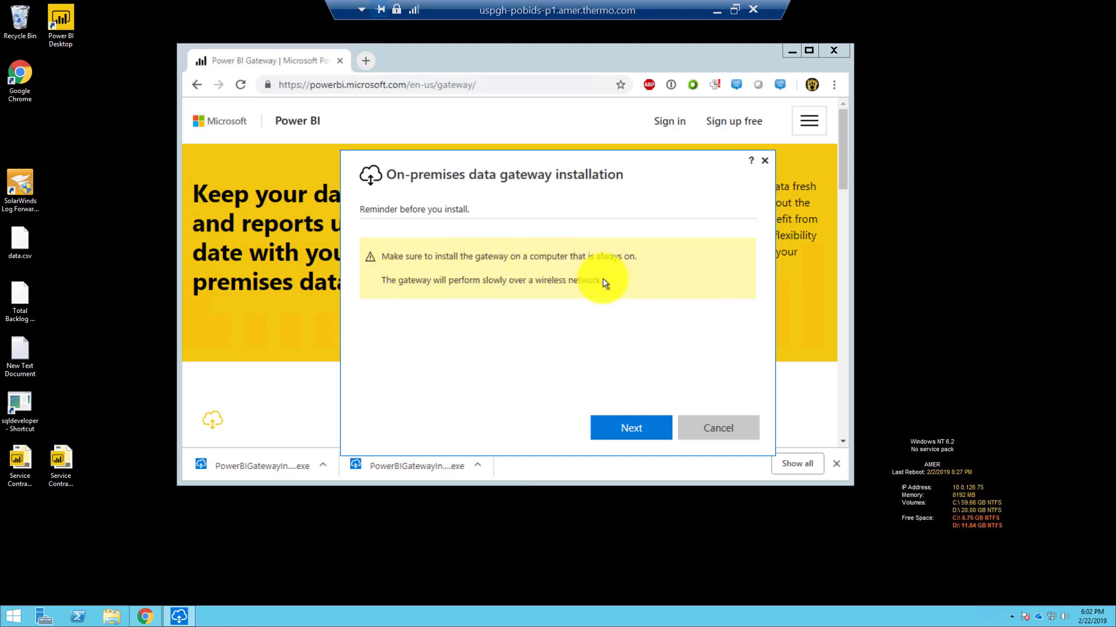
# Step: Accept the terms, change the install path to the D: drive, and install with administrator approval
pyautogui.click(619, 421)
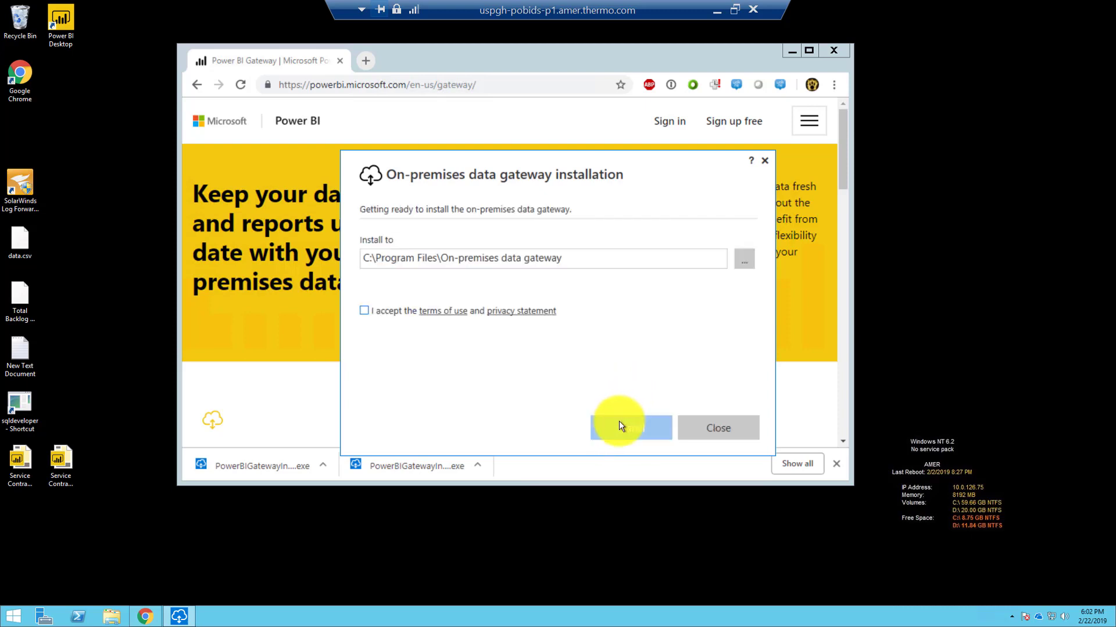
pyautogui.click(364, 310)
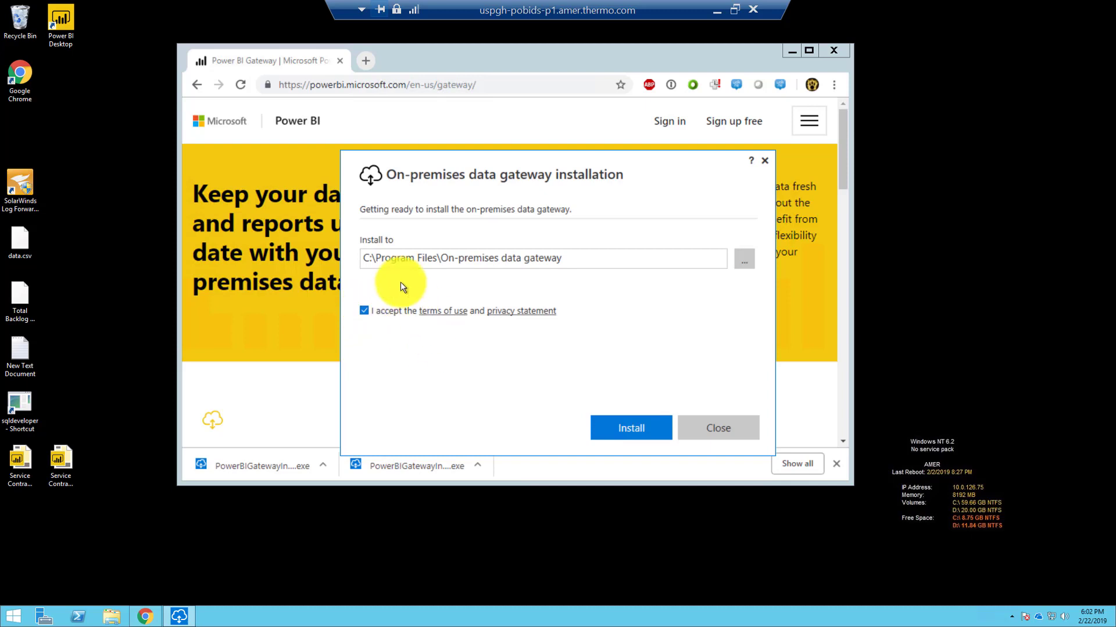
pyautogui.click(360, 259)
pyautogui.press('Delete')
pyautogui.write('D')
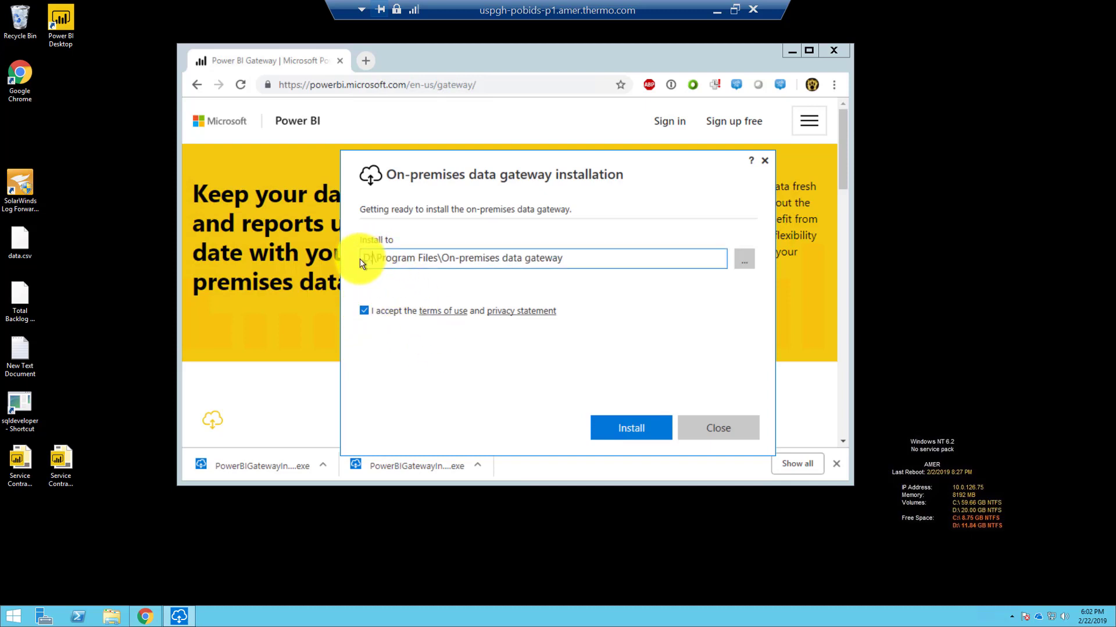
pyautogui.click(646, 426)
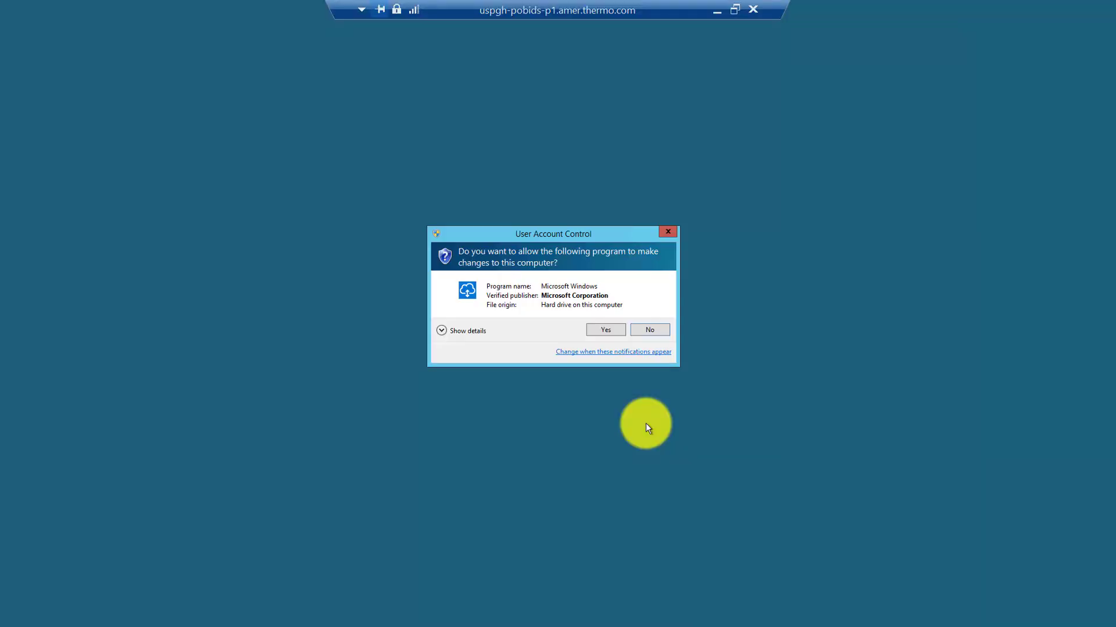
pyautogui.click(604, 330)
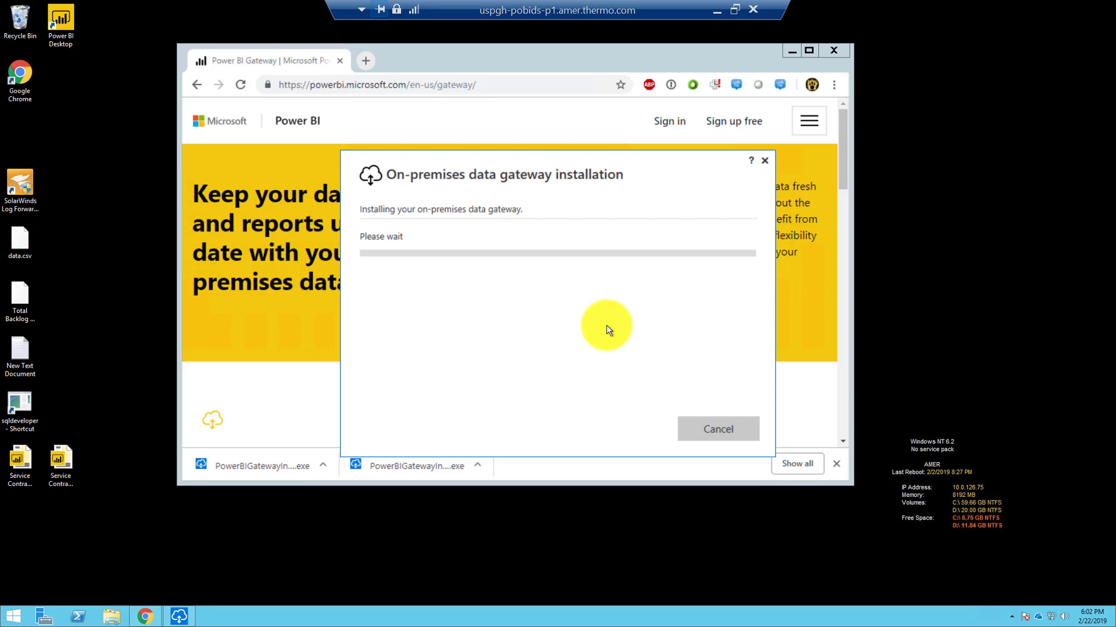
pyautogui.click(733, 5)
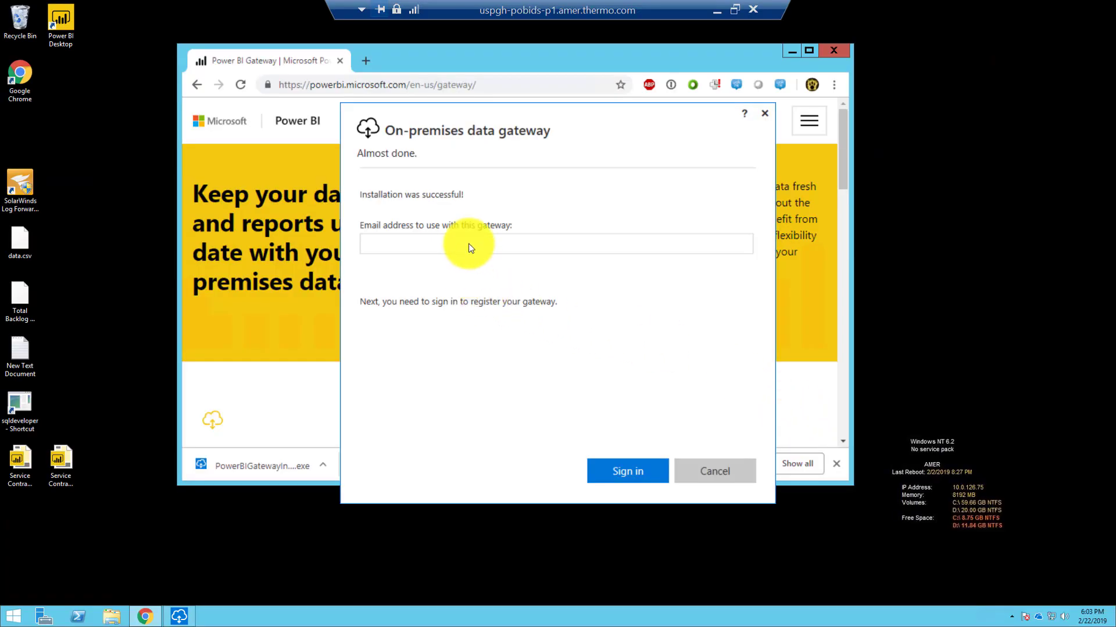
# Step: Sign in to the gateway installer with the account's email address
pyautogui.click(469, 244)
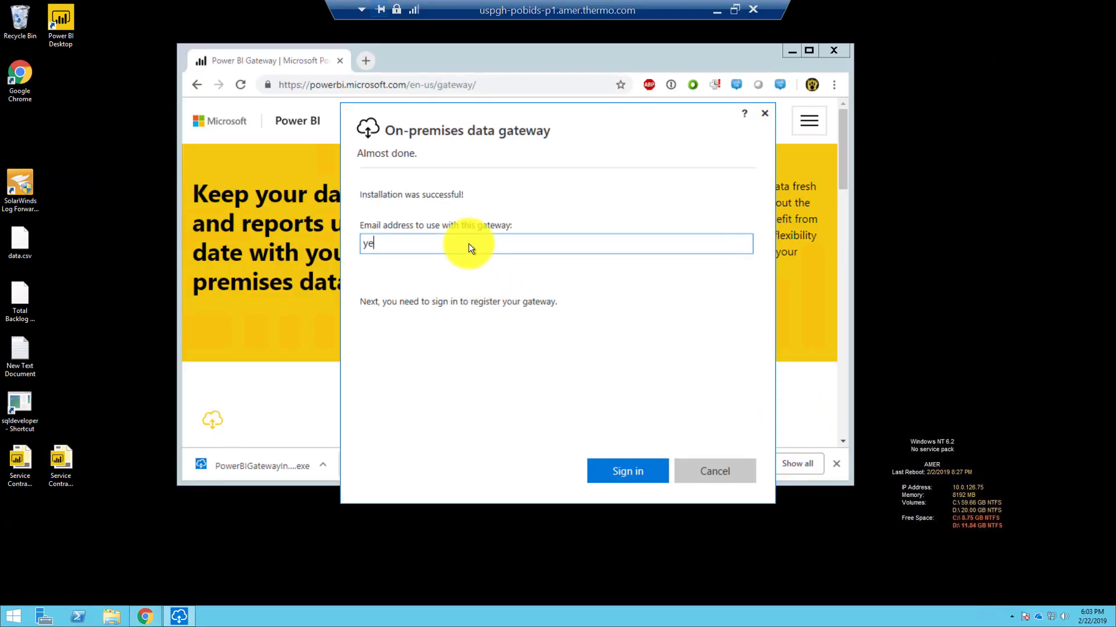
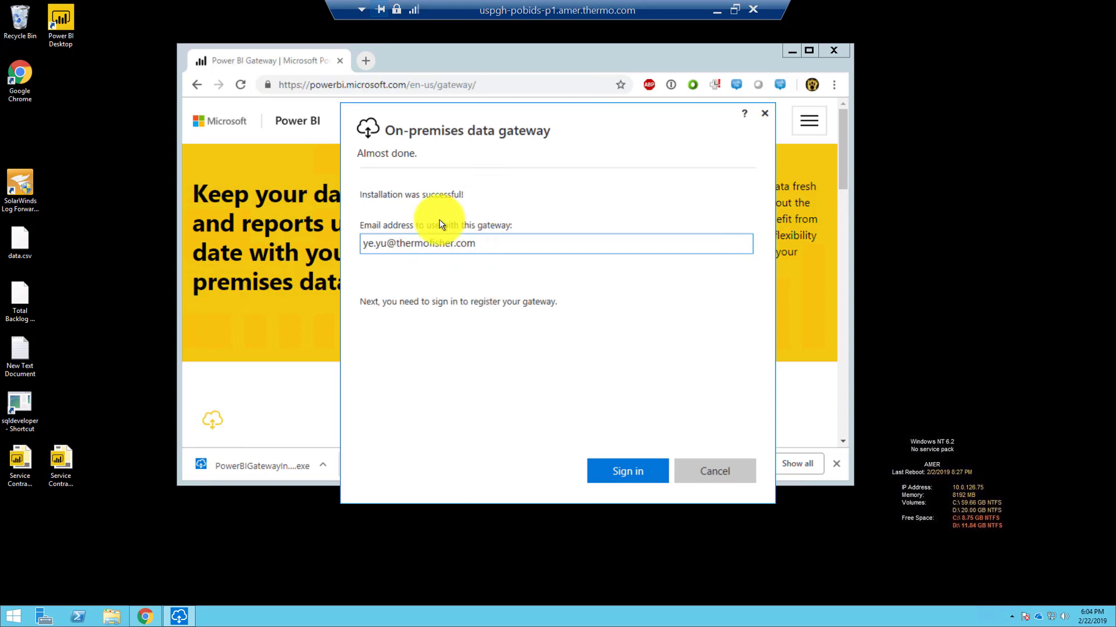
pyautogui.click(617, 473)
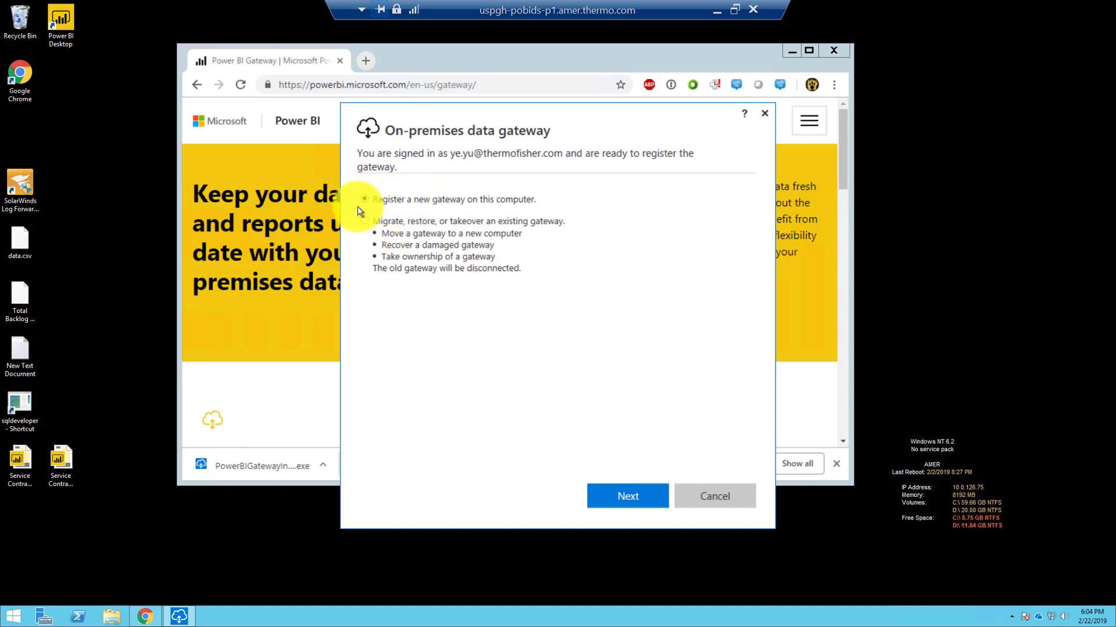
# Step: Start registering a new gateway and name it 'Demo 222'
pyautogui.click(636, 497)
pyautogui.click(474, 220)
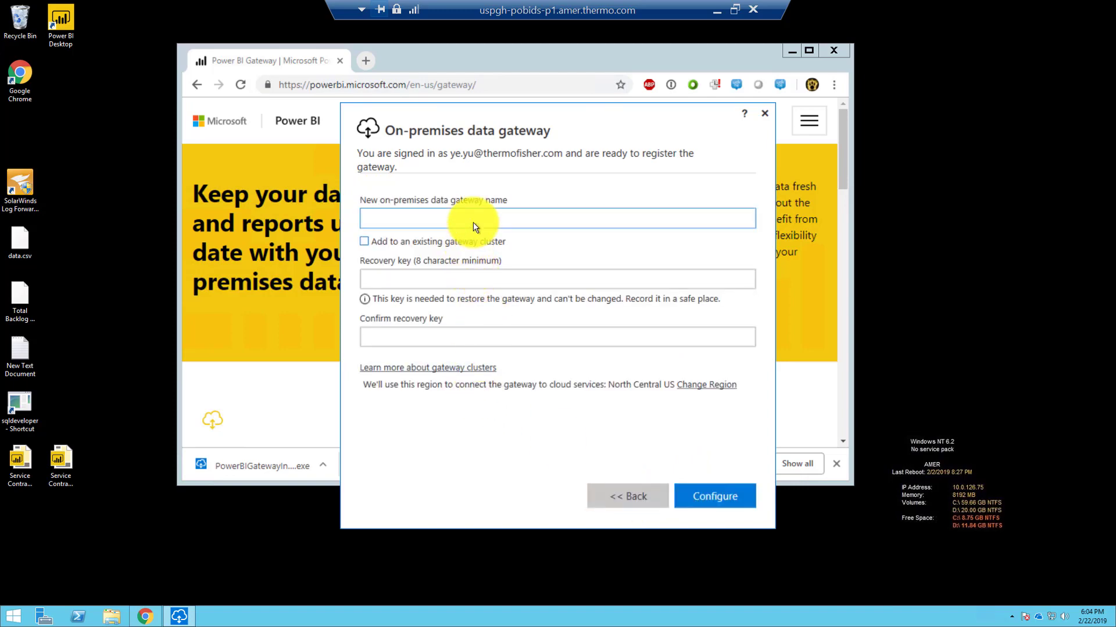
pyautogui.write('Demo 222')
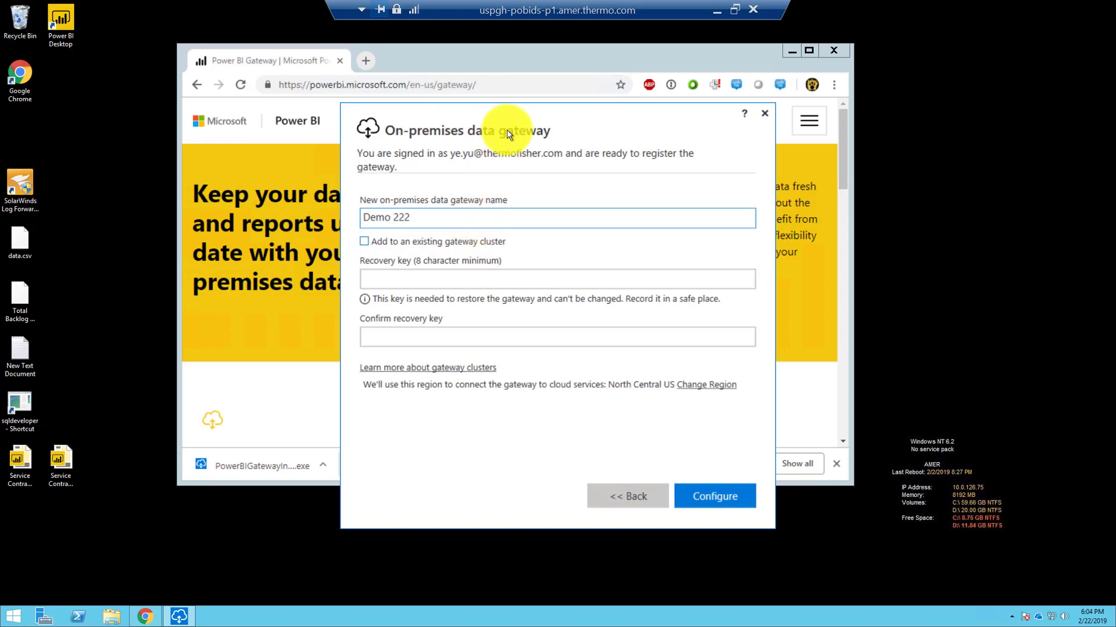
# Step: Enter and confirm the recovery key, then configure the gateway
pyautogui.click(475, 279)
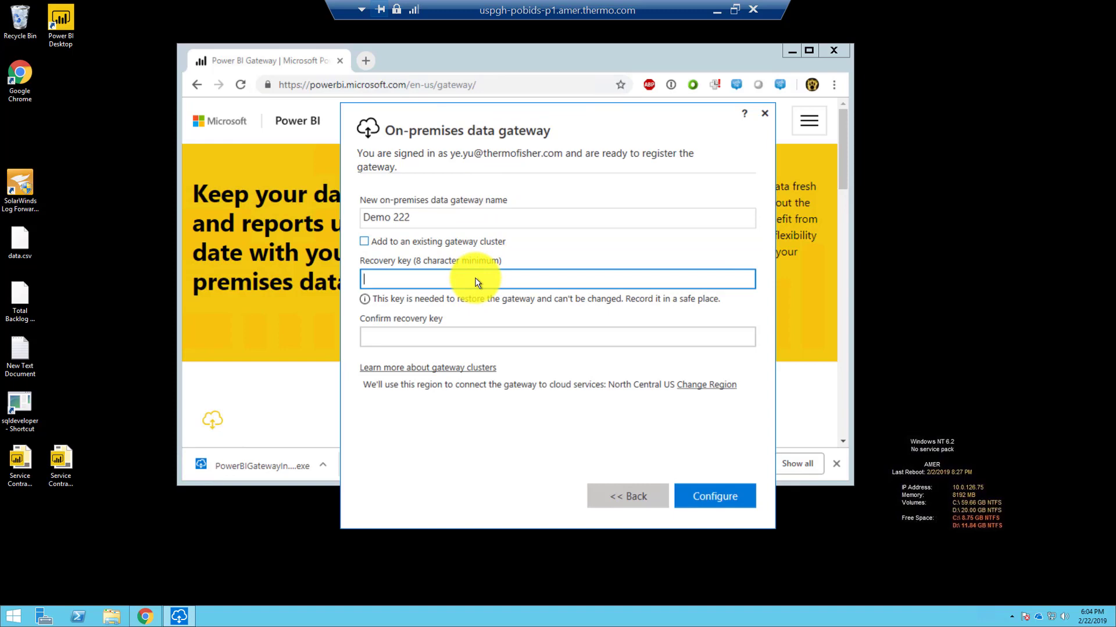
pyautogui.write('••••••••')
pyautogui.click(455, 341)
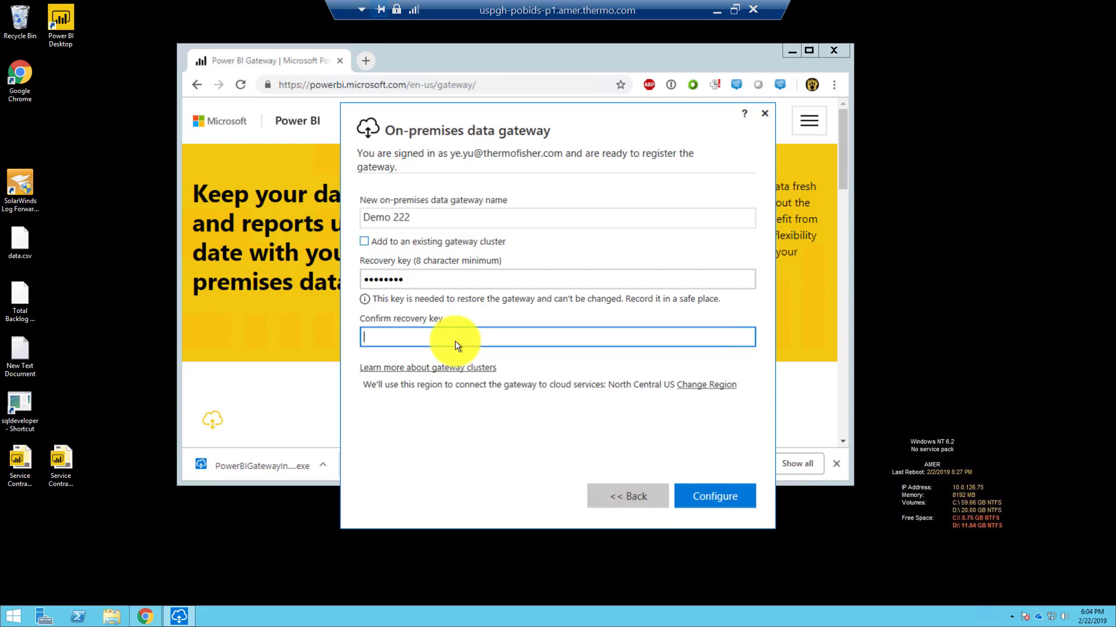
pyautogui.write('••••••••')
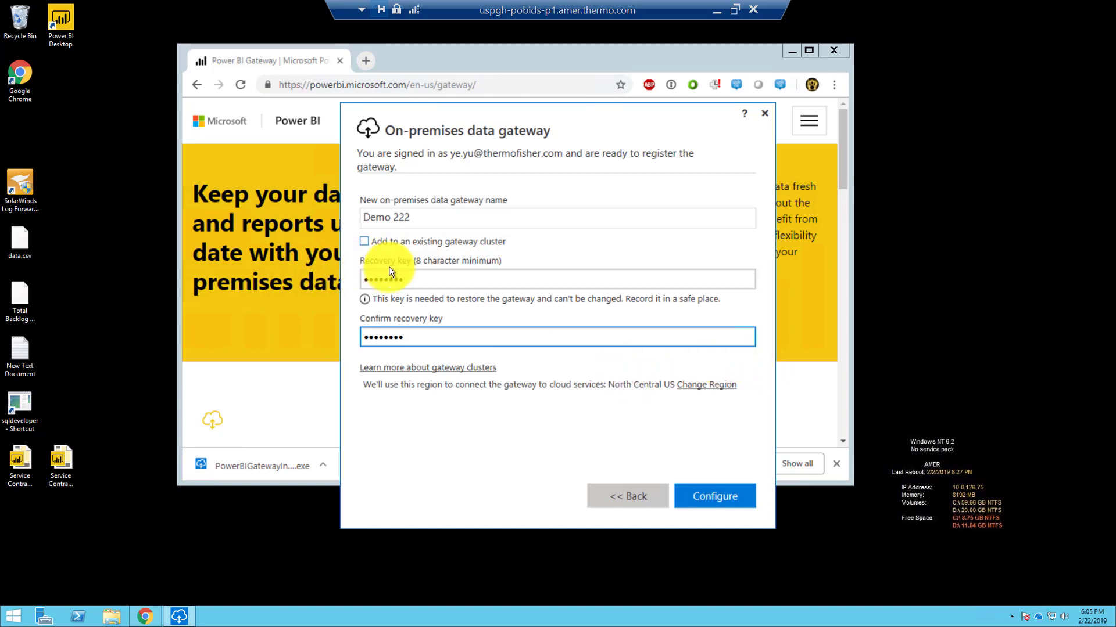
pyautogui.click(732, 495)
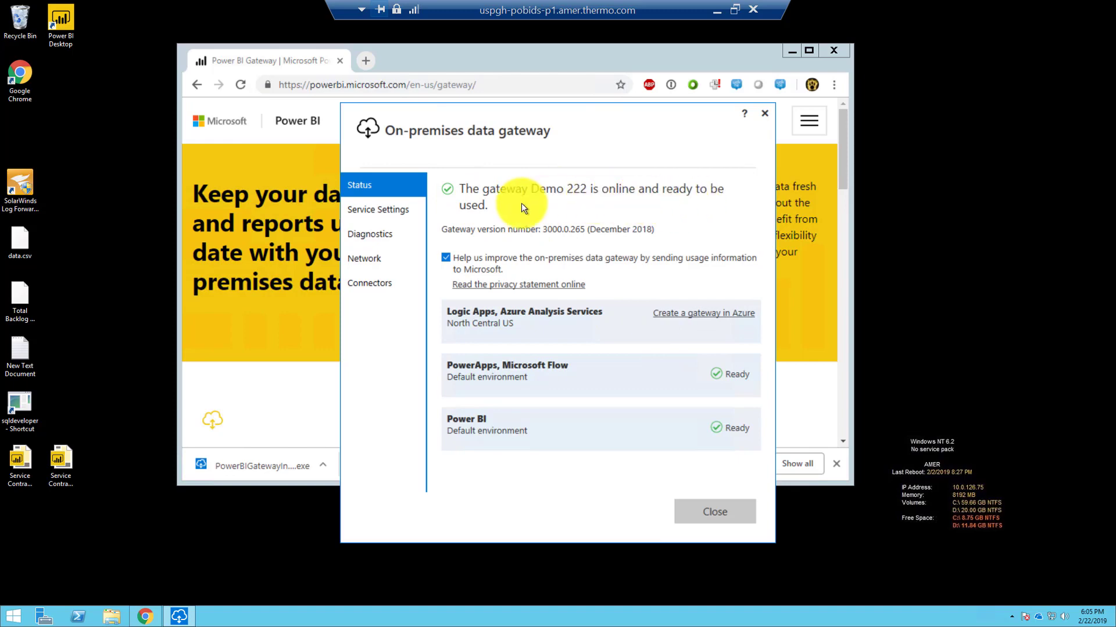
# Step: Review the Service Settings, Diagnostics, Network and Connectors pages, return to Status, and close the installer
pyautogui.click(394, 211)
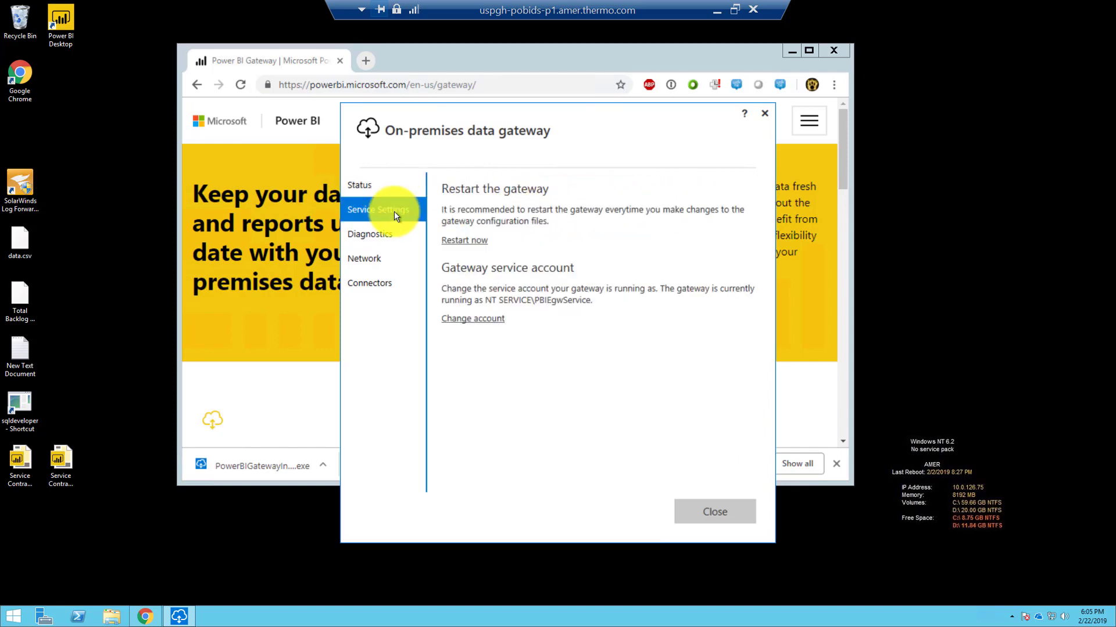
pyautogui.click(388, 234)
pyautogui.click(398, 260)
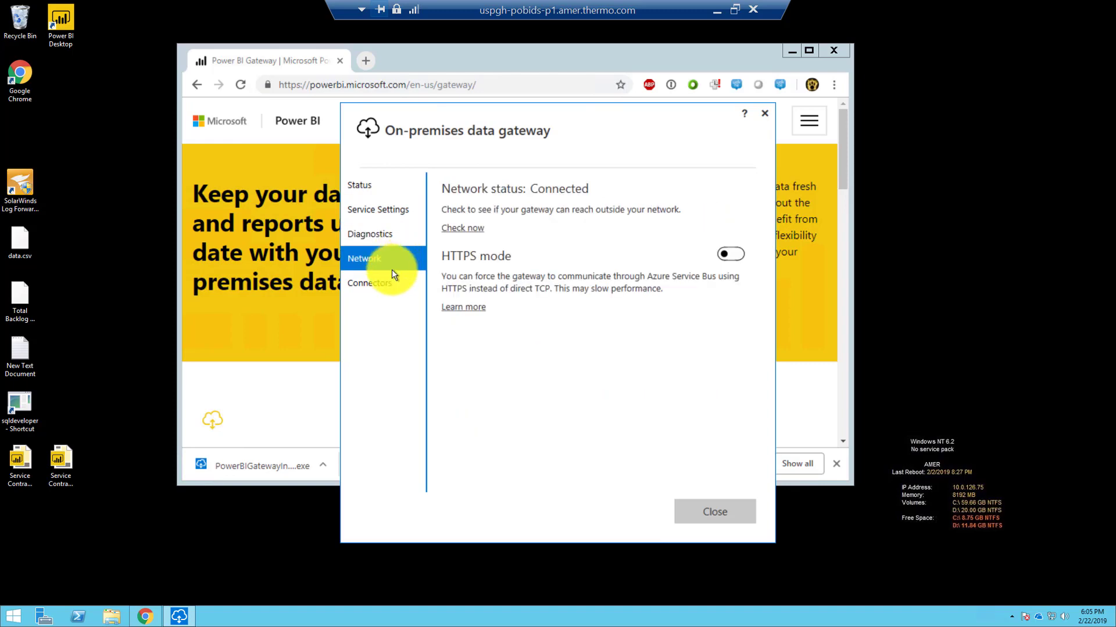
pyautogui.click(390, 284)
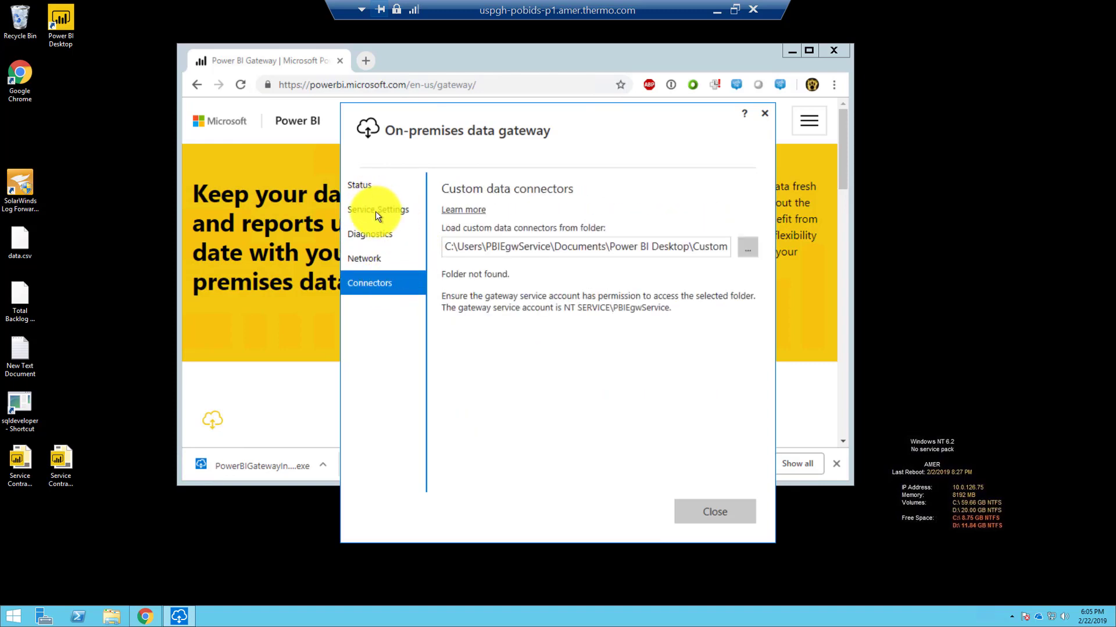
pyautogui.click(379, 259)
pyautogui.click(385, 235)
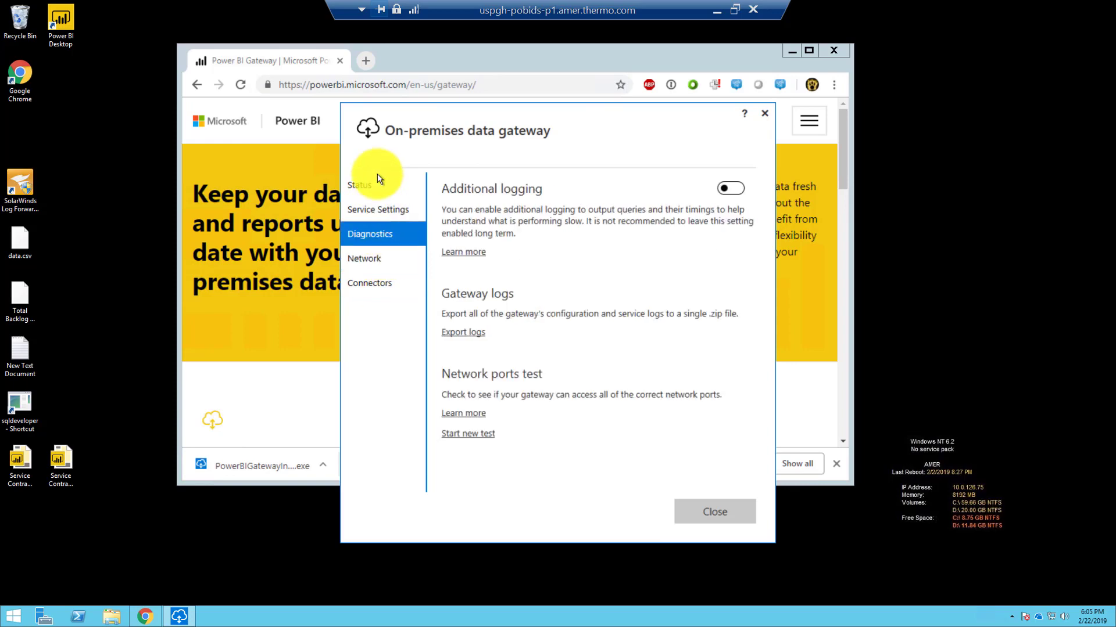
pyautogui.click(377, 175)
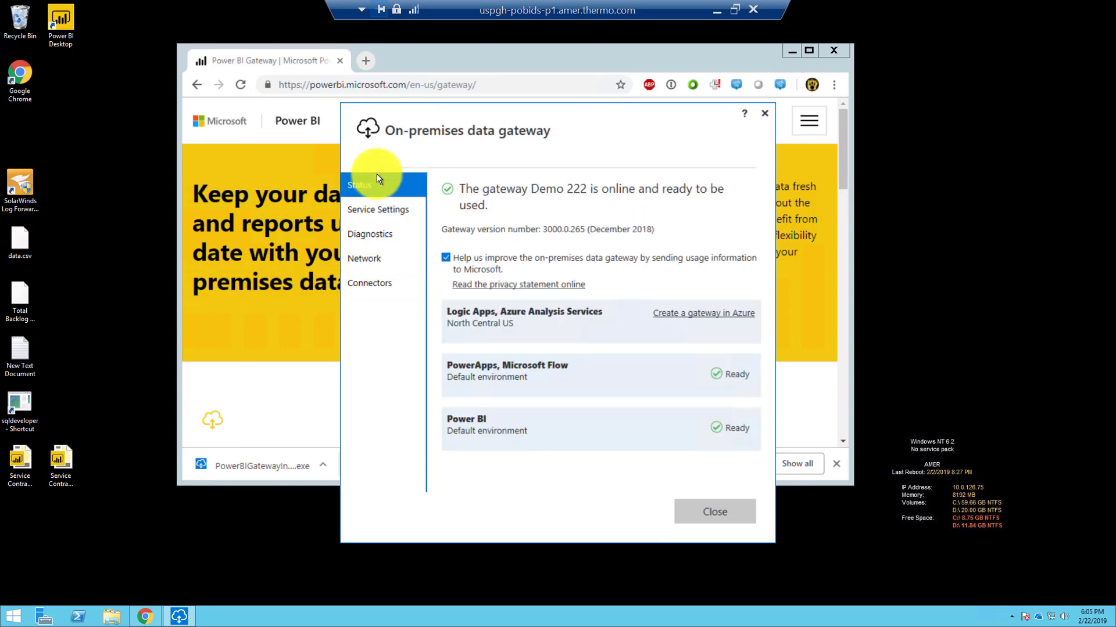
pyautogui.click(707, 504)
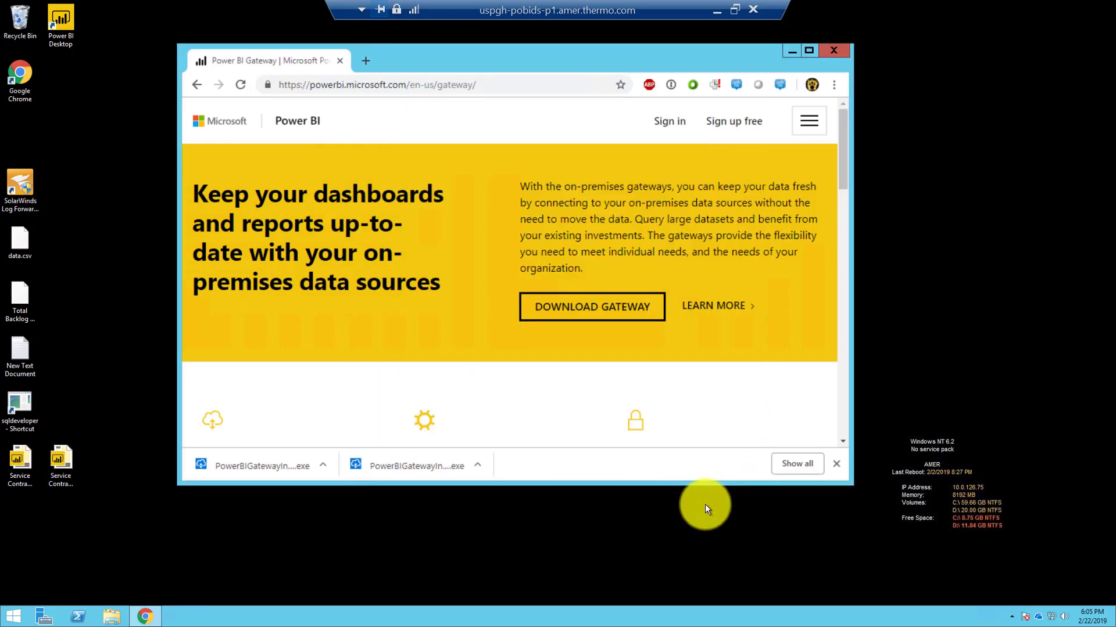
# Step: Open Task Manager and inspect the signed-in user's processes on the Users tab
pyautogui.rightClick(617, 617)
pyautogui.click(644, 583)
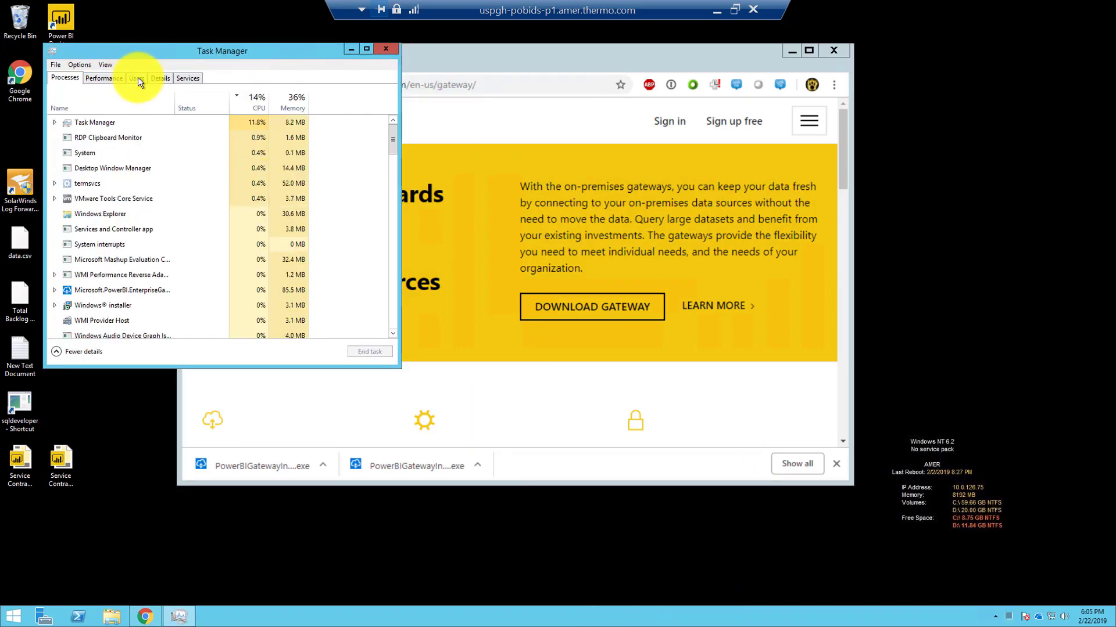
pyautogui.click(138, 78)
pyautogui.click(53, 122)
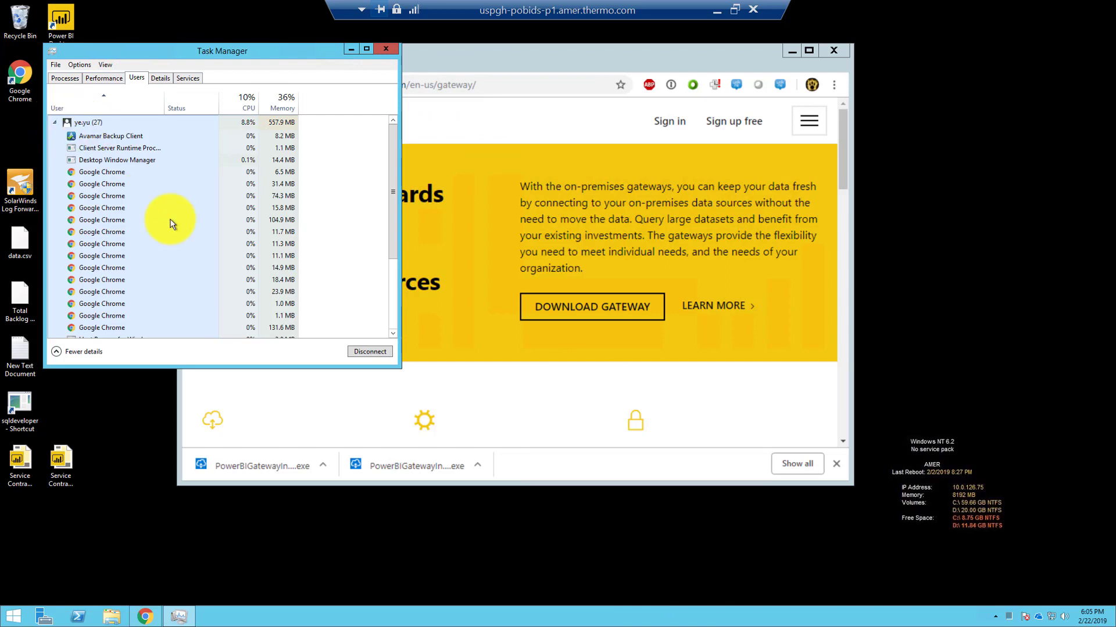
pyautogui.scroll(-3, 175, 227)
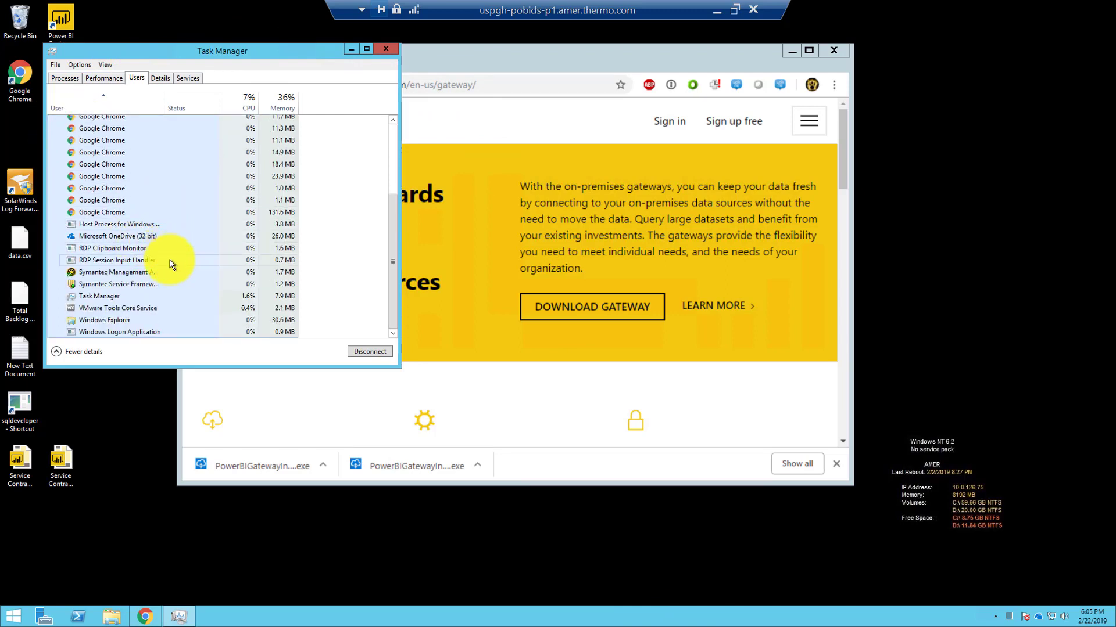
pyautogui.scroll(3, 169, 260)
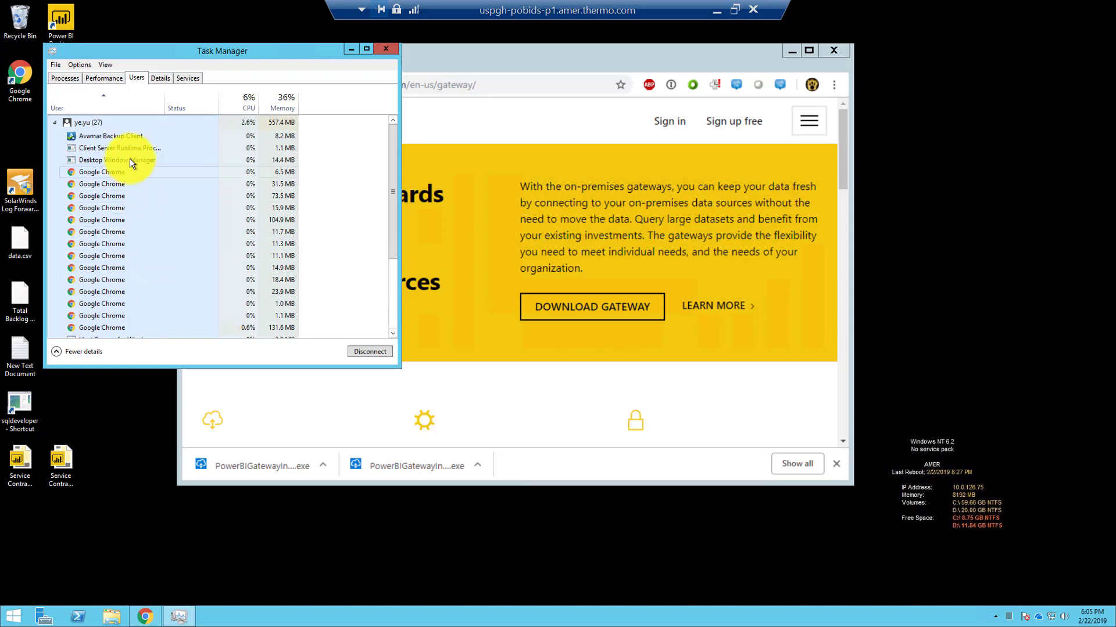
pyautogui.scroll(-3, 130, 208)
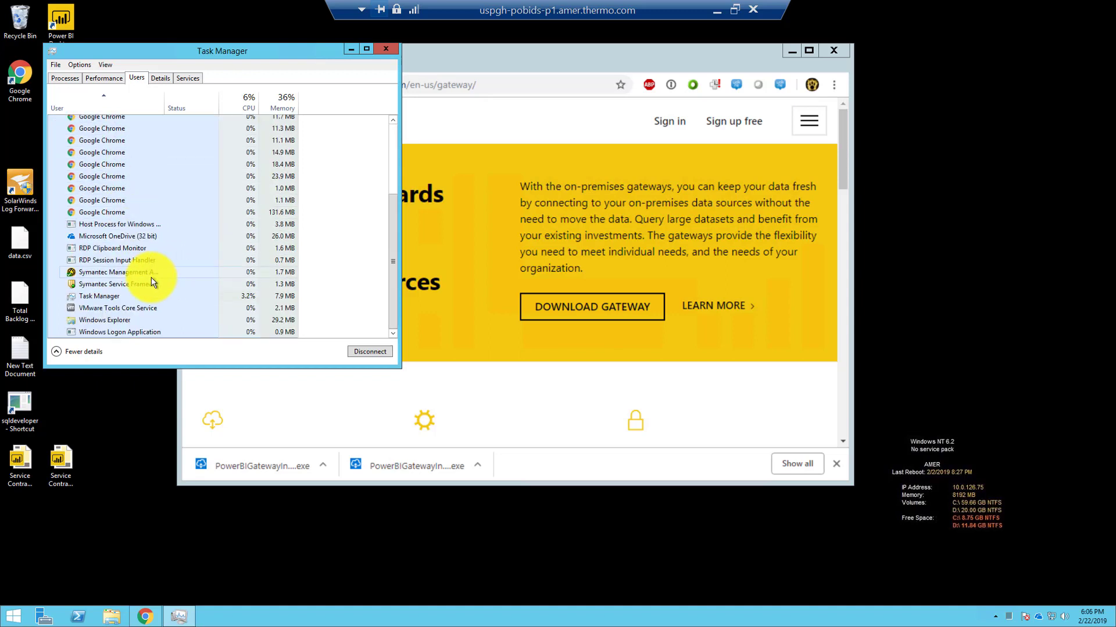
# Step: Check memory on Performance, then select the Microsoft.PowerBI.EnterpriseGateway process in Processes
pyautogui.click(101, 81)
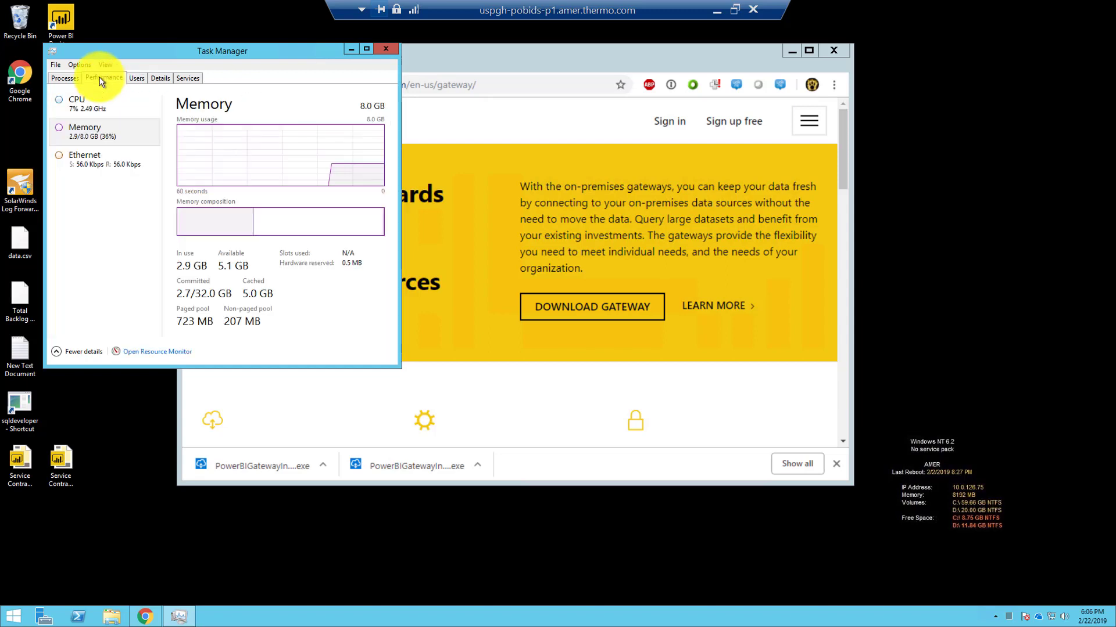
pyautogui.click(72, 78)
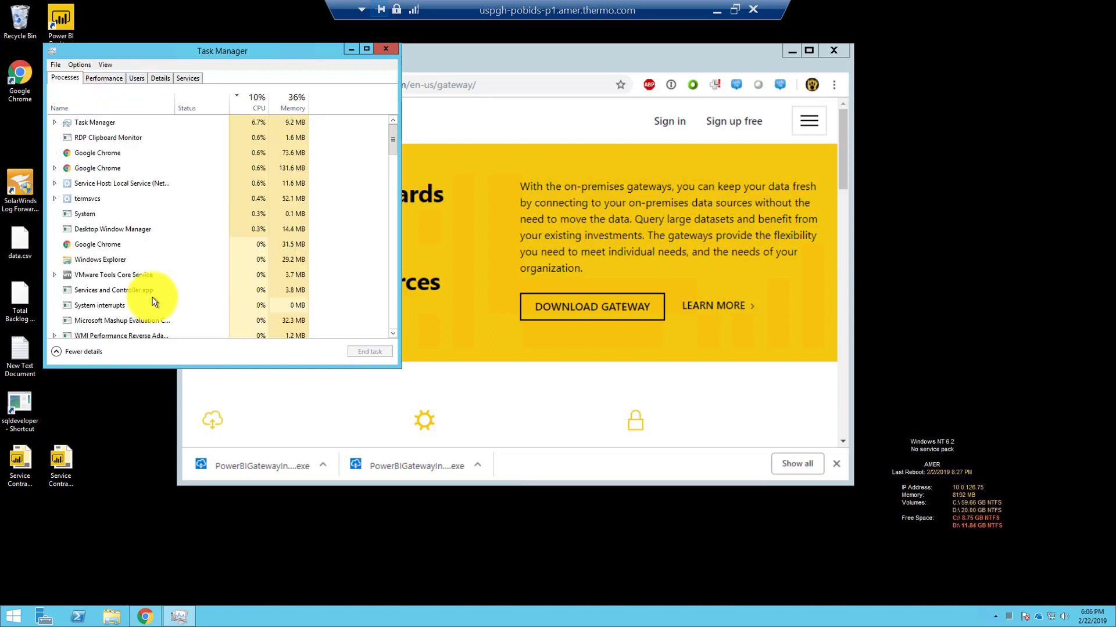
pyautogui.scroll(-2, 151, 299)
pyautogui.scroll(1, 149, 299)
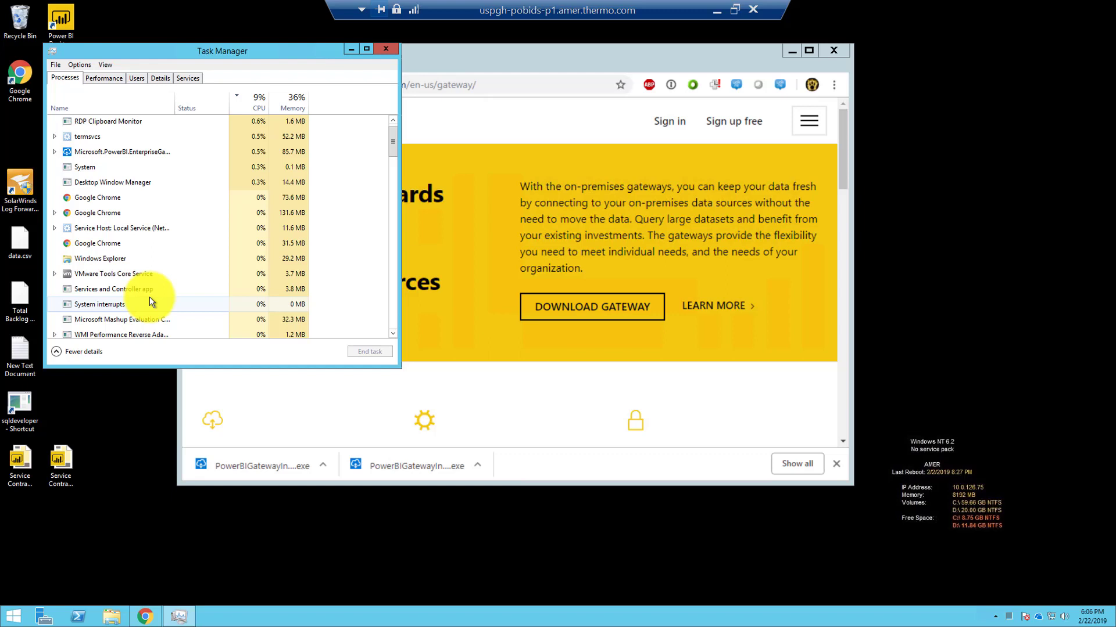
pyautogui.click(127, 150)
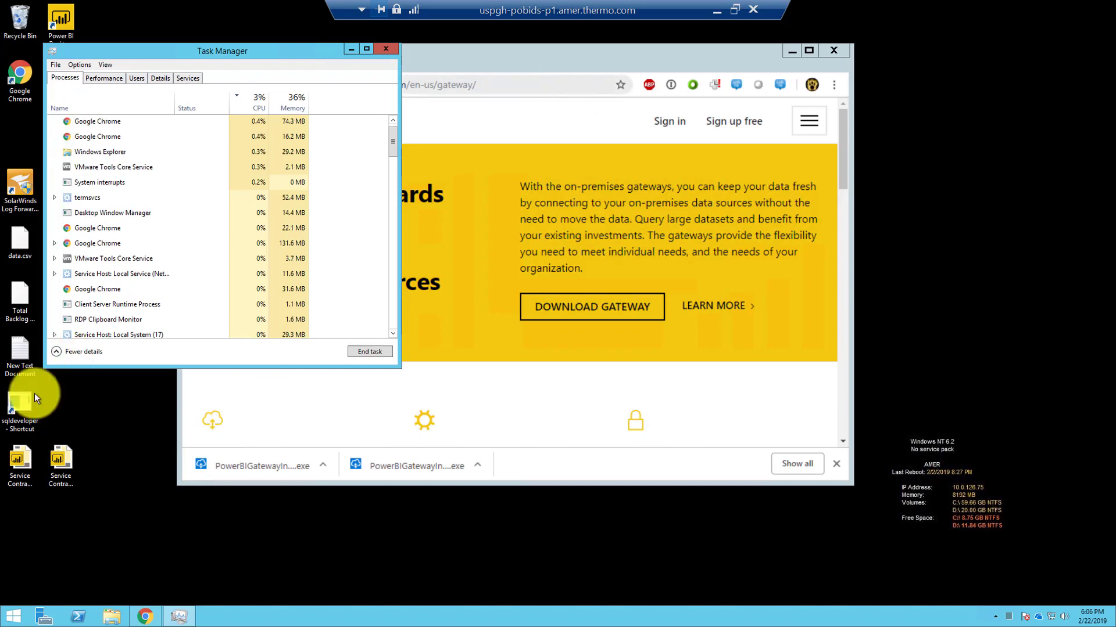
# Step: Disconnect from the remote server through the Start screen's power options
pyautogui.click(12, 616)
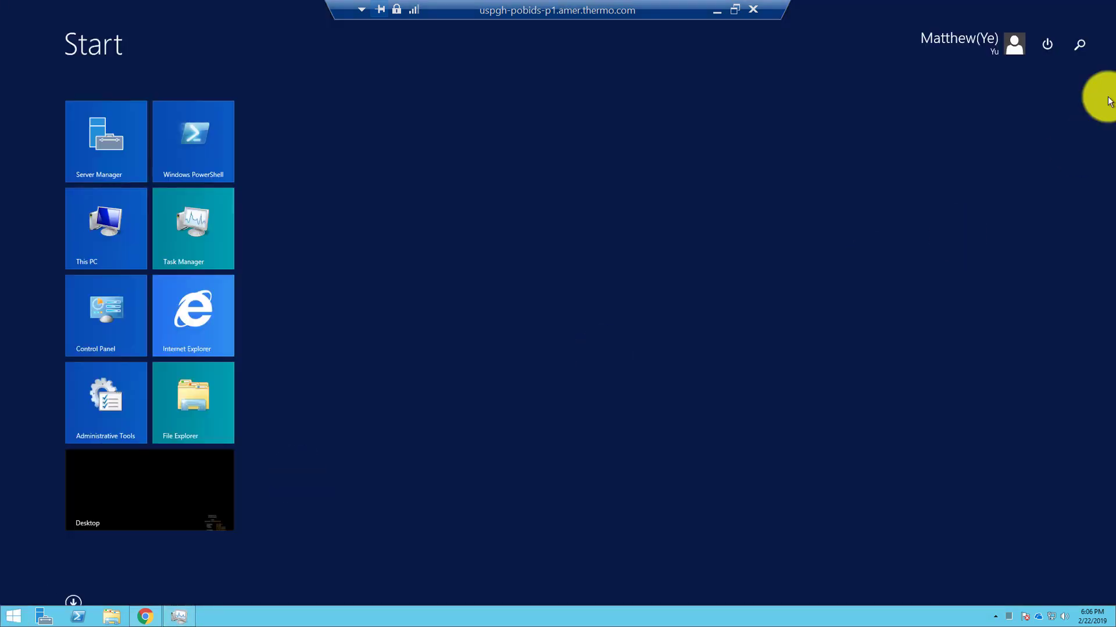
pyautogui.click(1046, 43)
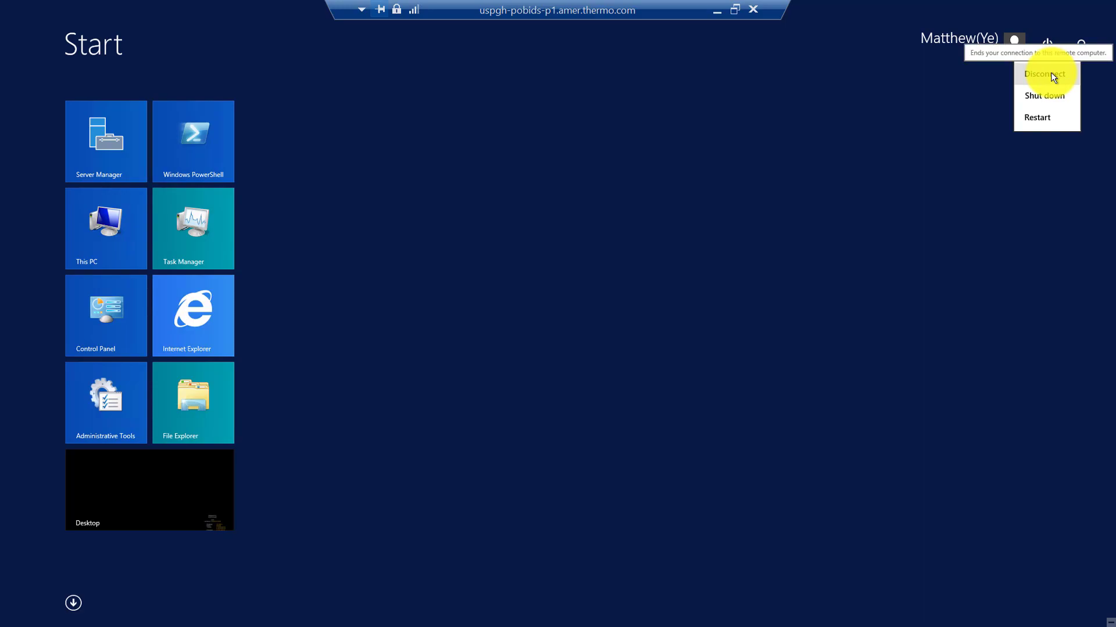
pyautogui.click(1051, 73)
# Step: Play the Step 1.2 slide full screen from the current slide and switch to the red Pen
pyautogui.hotkey('shift', 'F5')
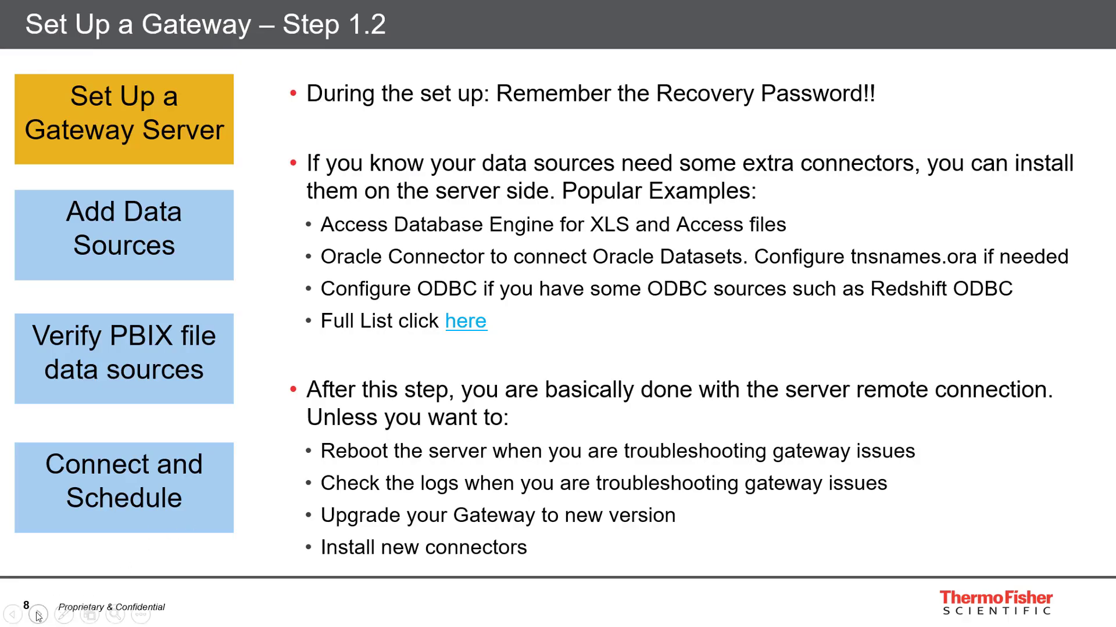
pyautogui.click(64, 614)
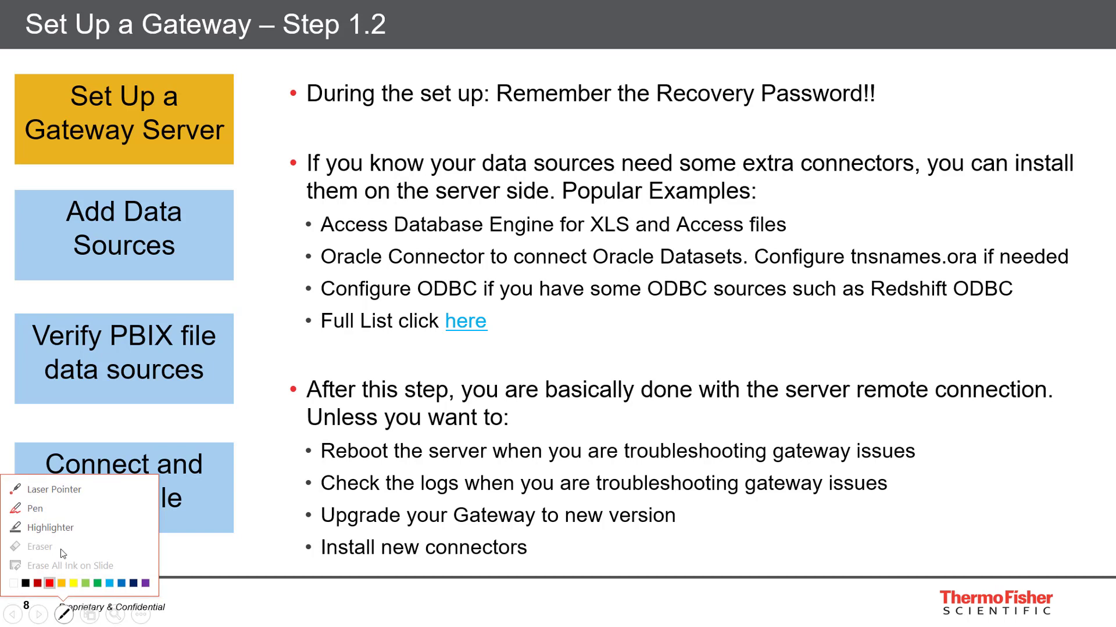
pyautogui.click(68, 507)
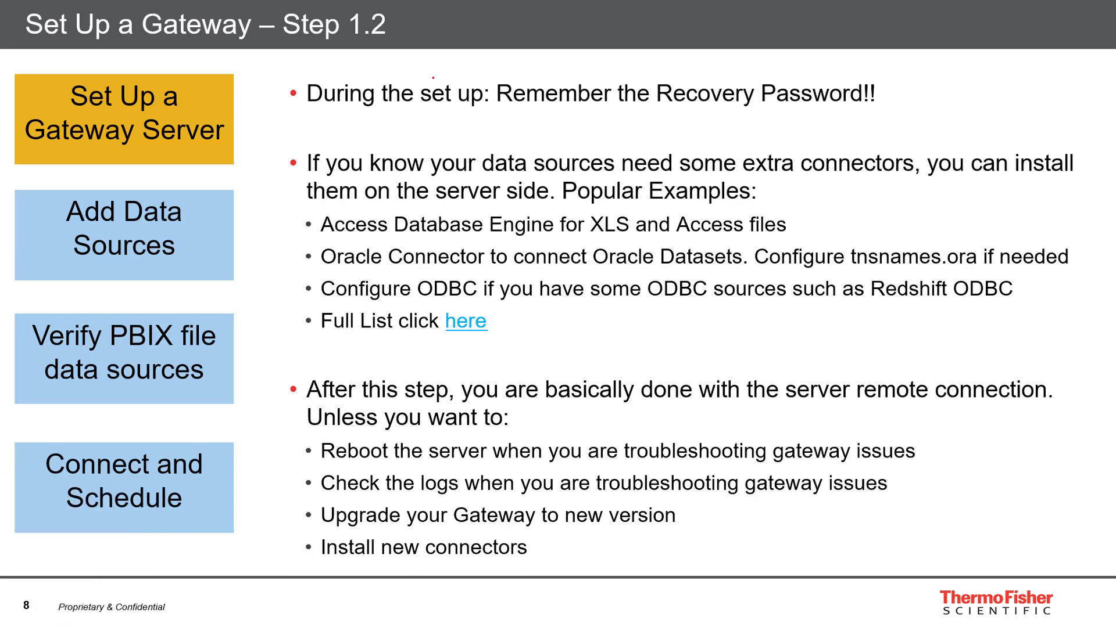
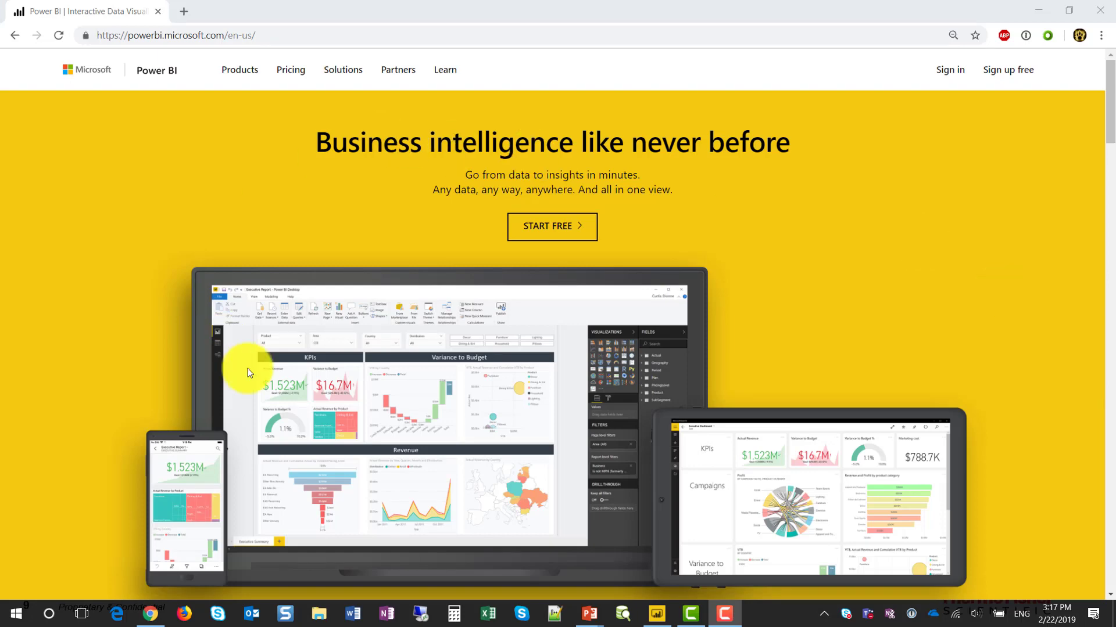
# Step: Sign in to the Power BI service and go to Manage gateways from the Settings gear
pyautogui.click(947, 74)
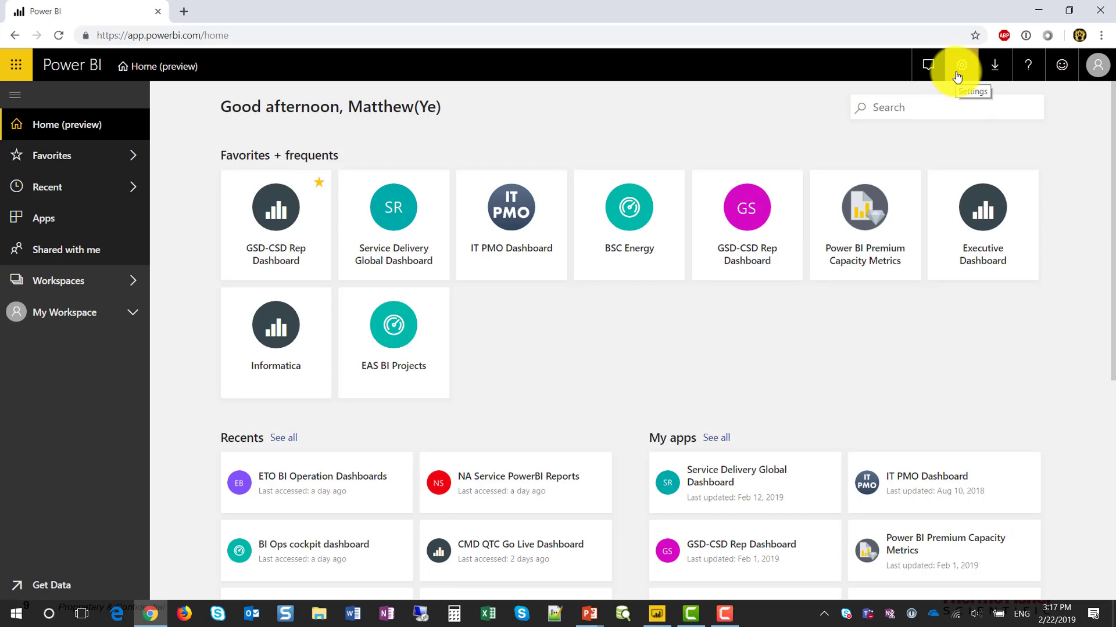
pyautogui.click(957, 76)
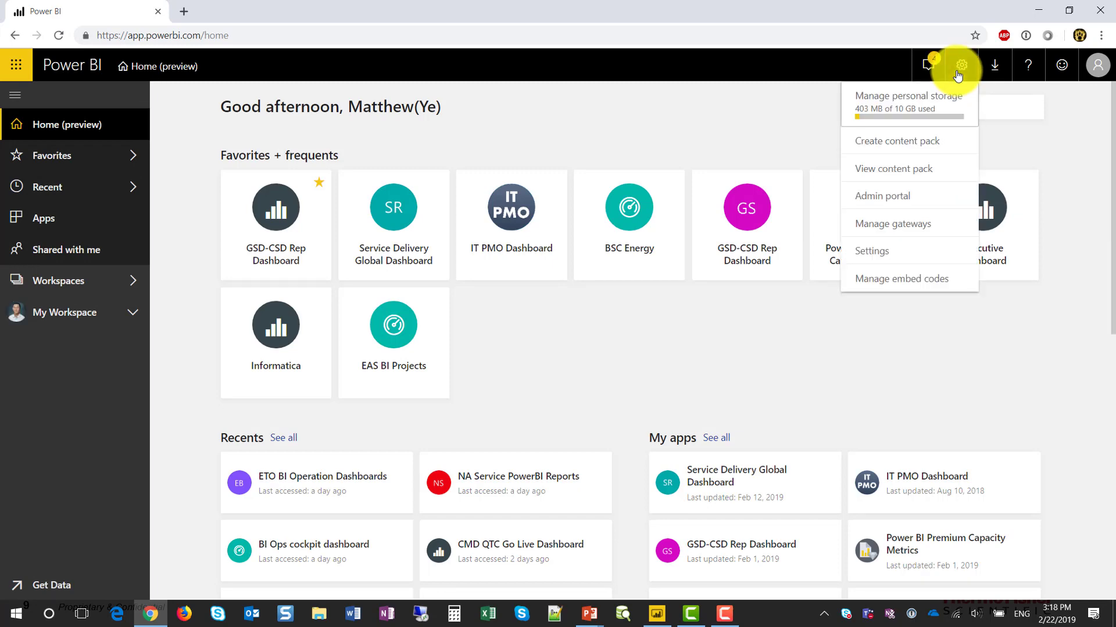
pyautogui.click(953, 231)
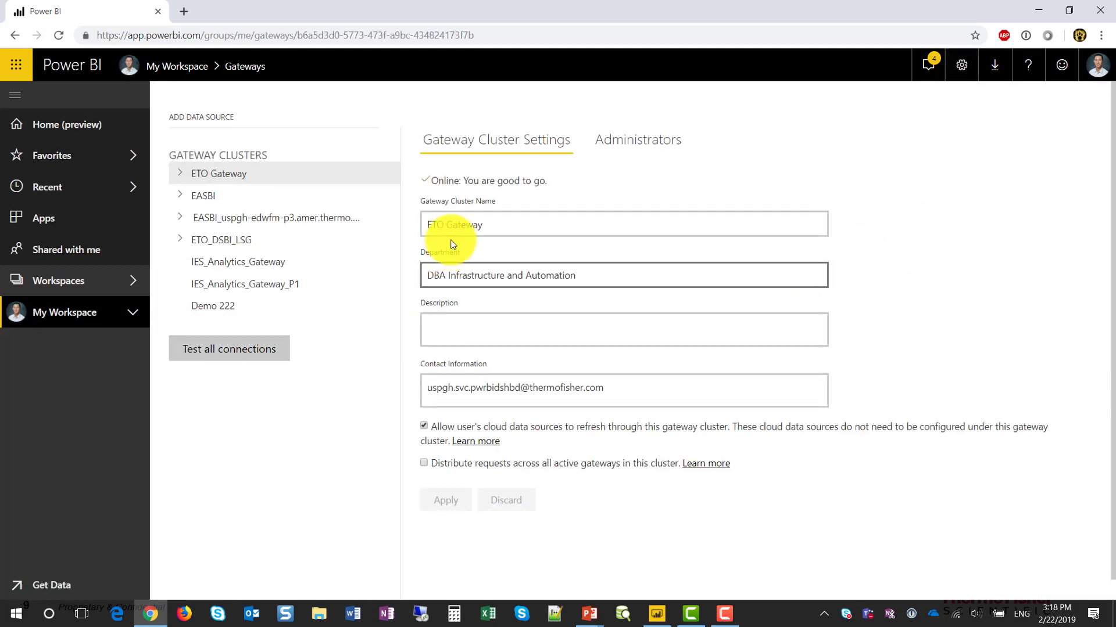
# Step: Browse the ETO Gateway and other cluster nodes, then view Demo 222's Administrators tab
pyautogui.click(265, 173)
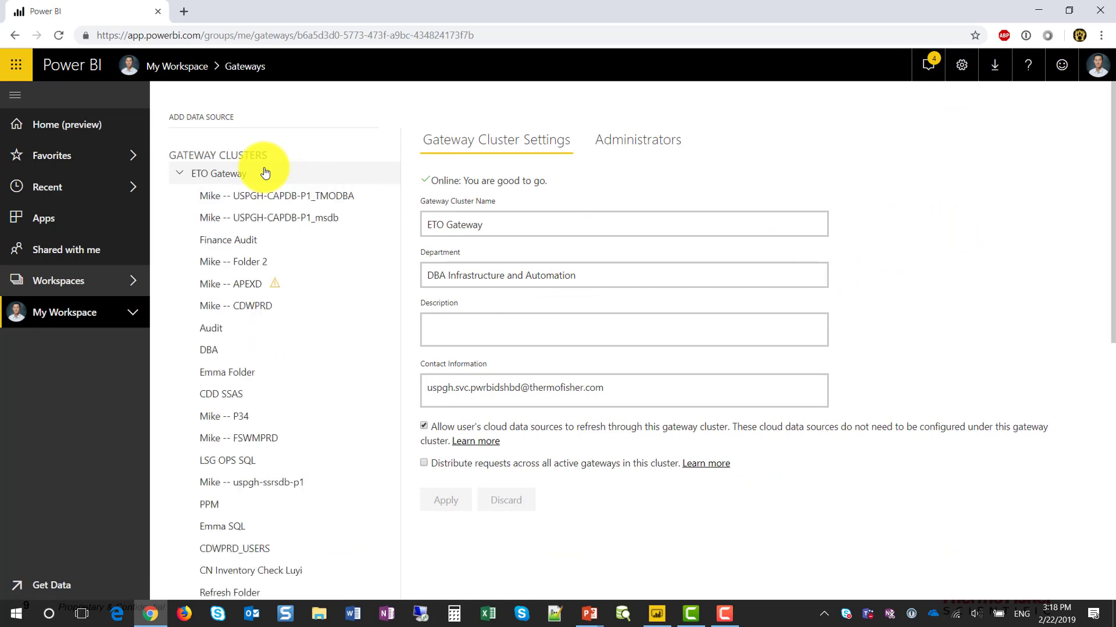
pyautogui.click(182, 174)
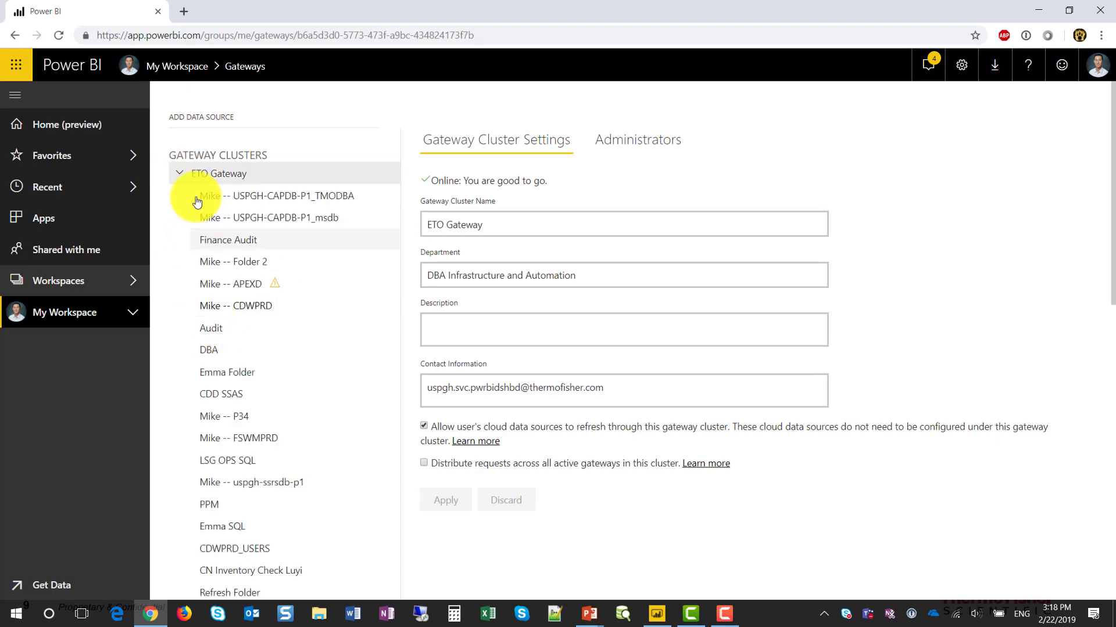
pyautogui.click(180, 175)
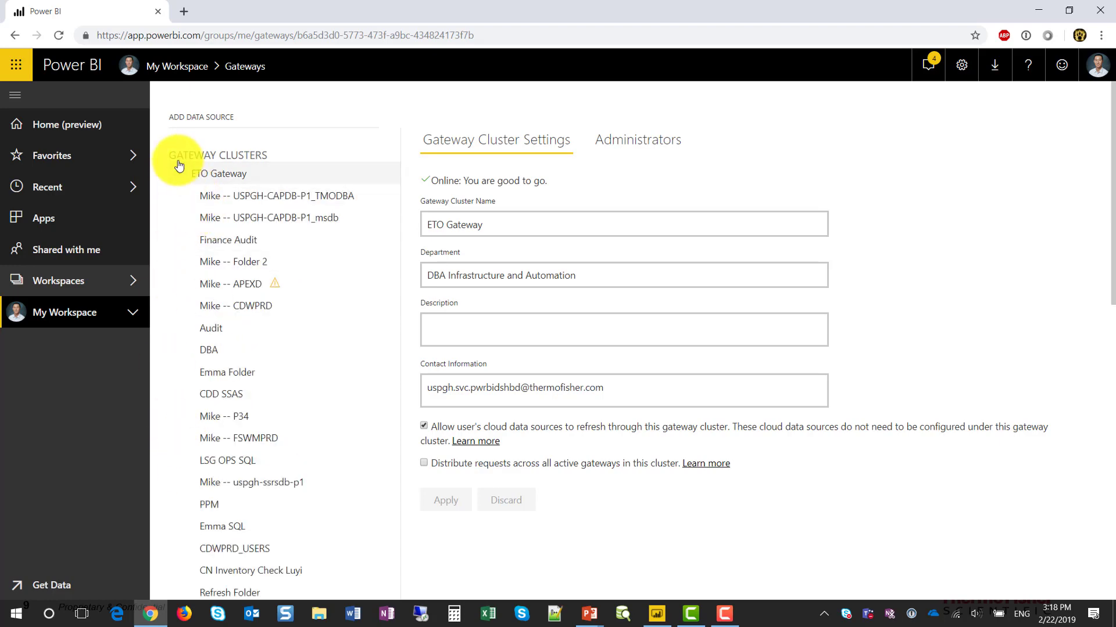
pyautogui.click(180, 174)
pyautogui.click(177, 217)
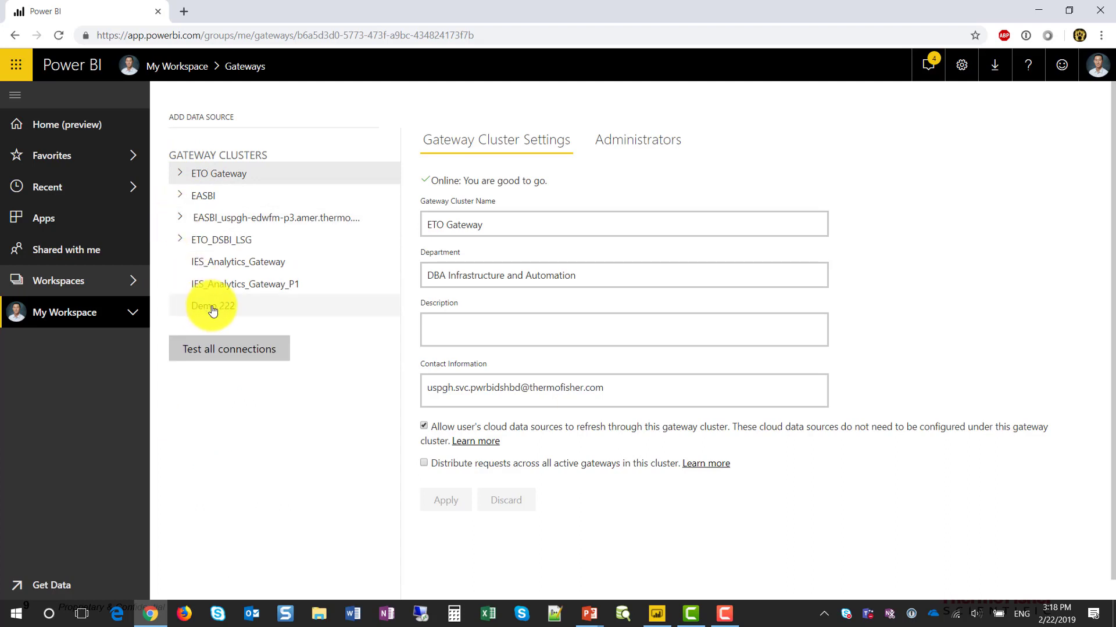
pyautogui.click(213, 308)
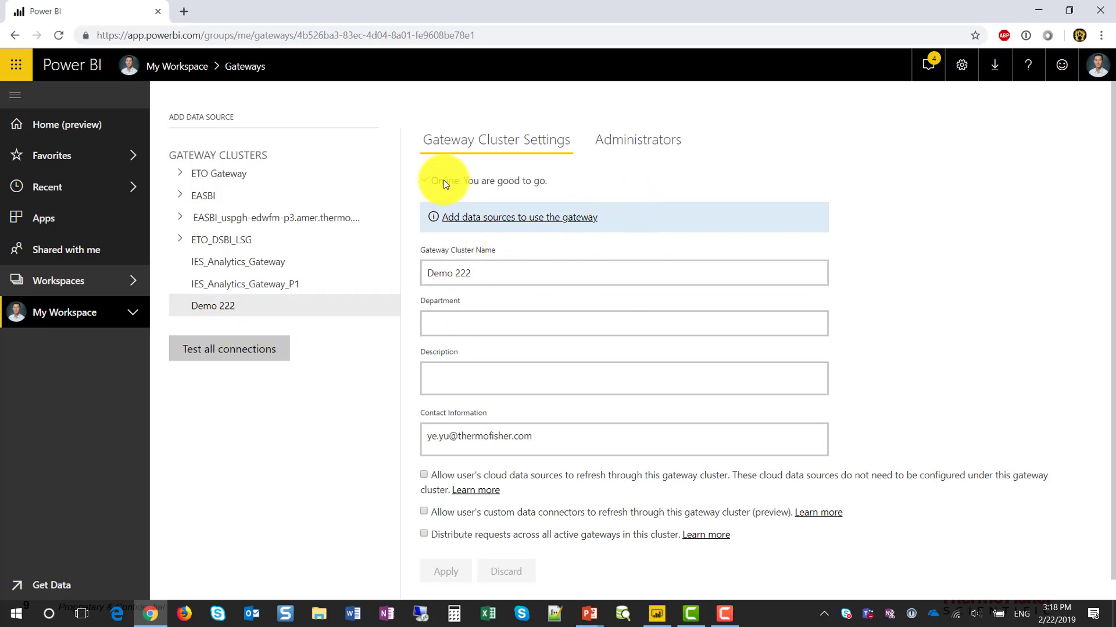
pyautogui.click(656, 335)
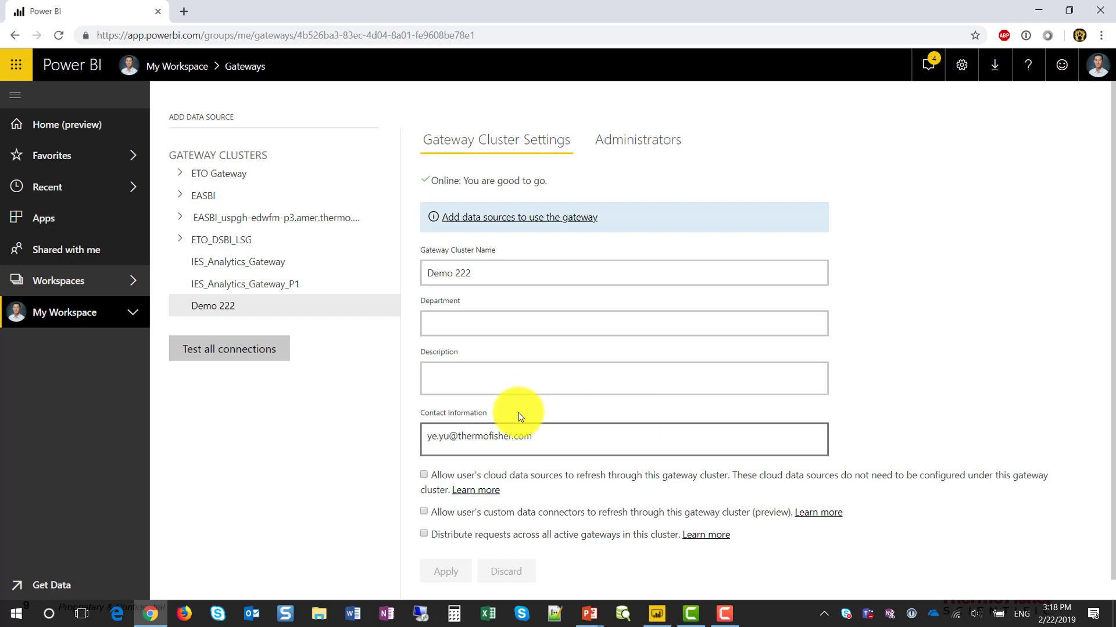
pyautogui.click(638, 144)
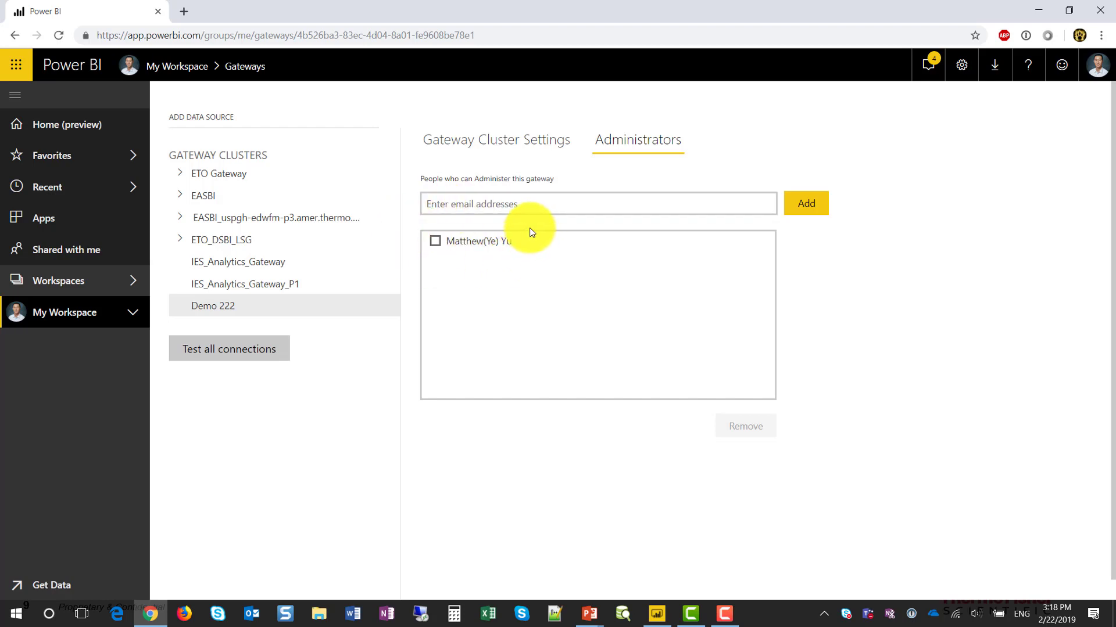
# Step: Go from Demo 222's Administrators list back to its Gateway Cluster Settings
pyautogui.click(517, 203)
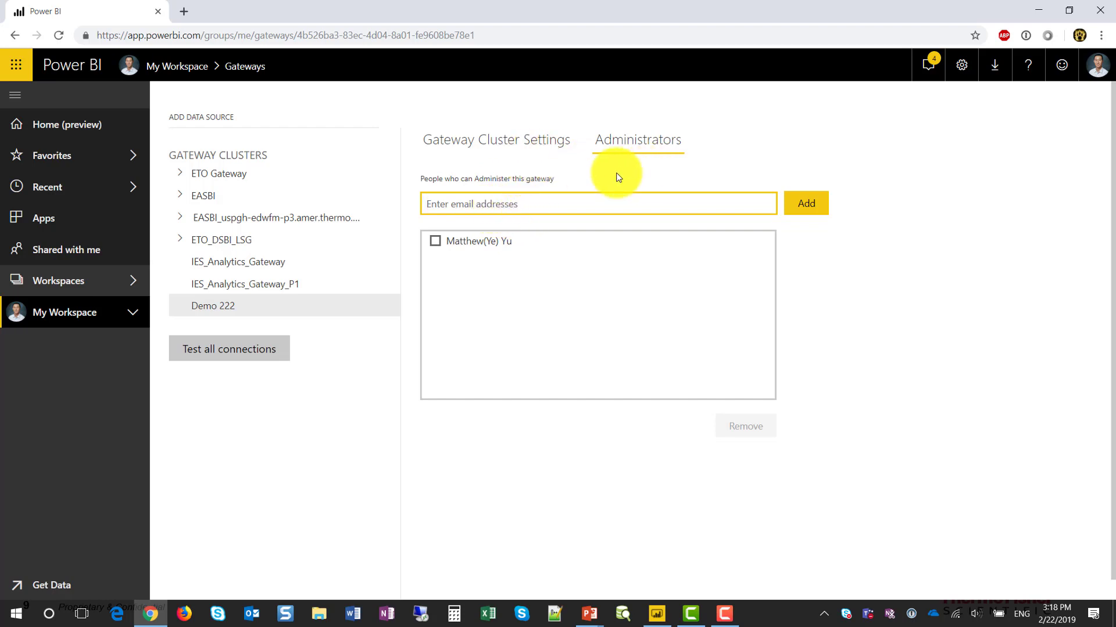
pyautogui.click(514, 142)
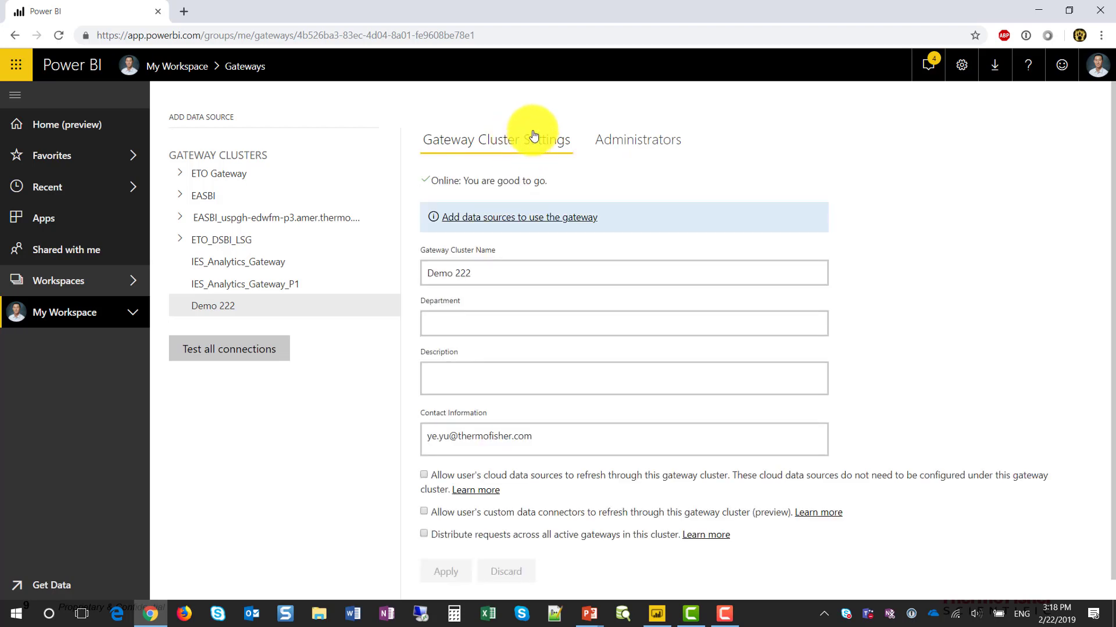
# Step: Add a new data source to Demo 222 and name it 'Demo SQL'
pyautogui.click(388, 311)
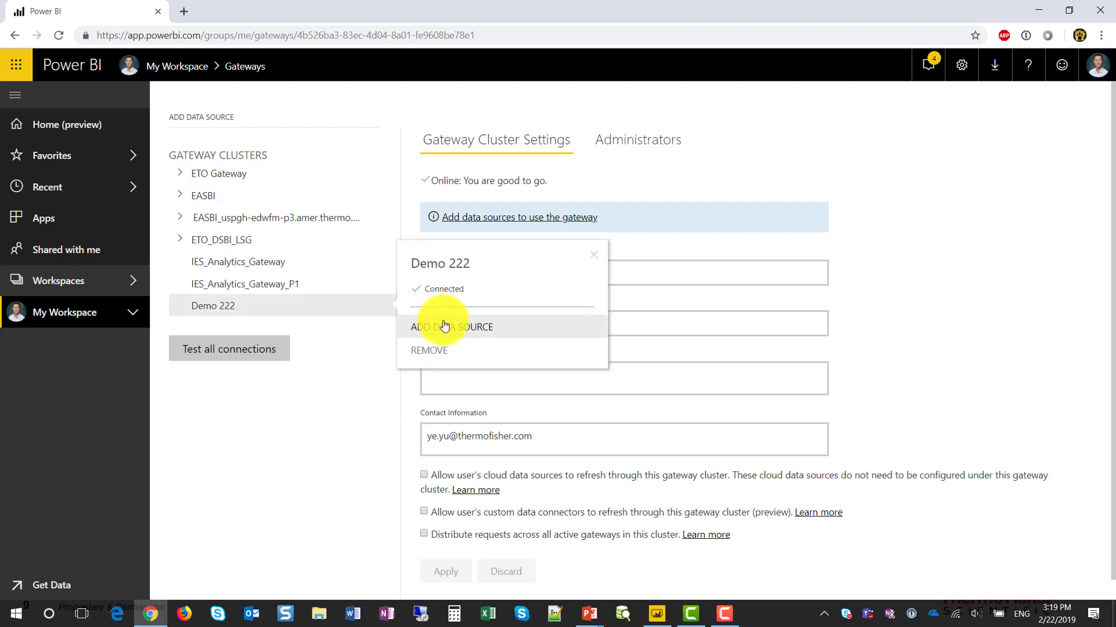
pyautogui.click(494, 329)
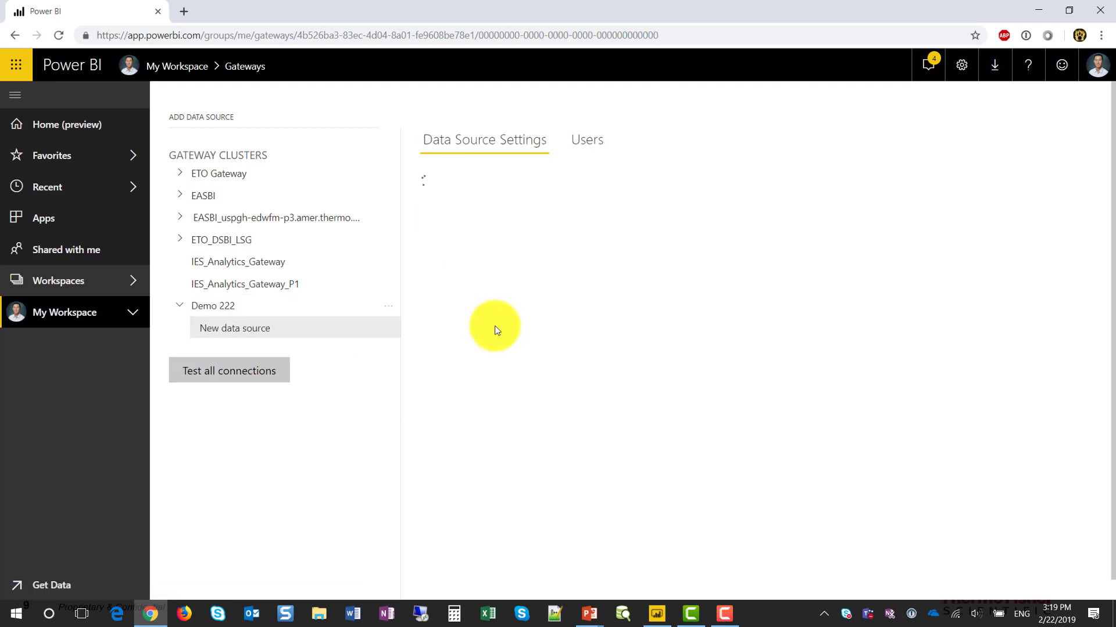
pyautogui.tripleClick(535, 198)
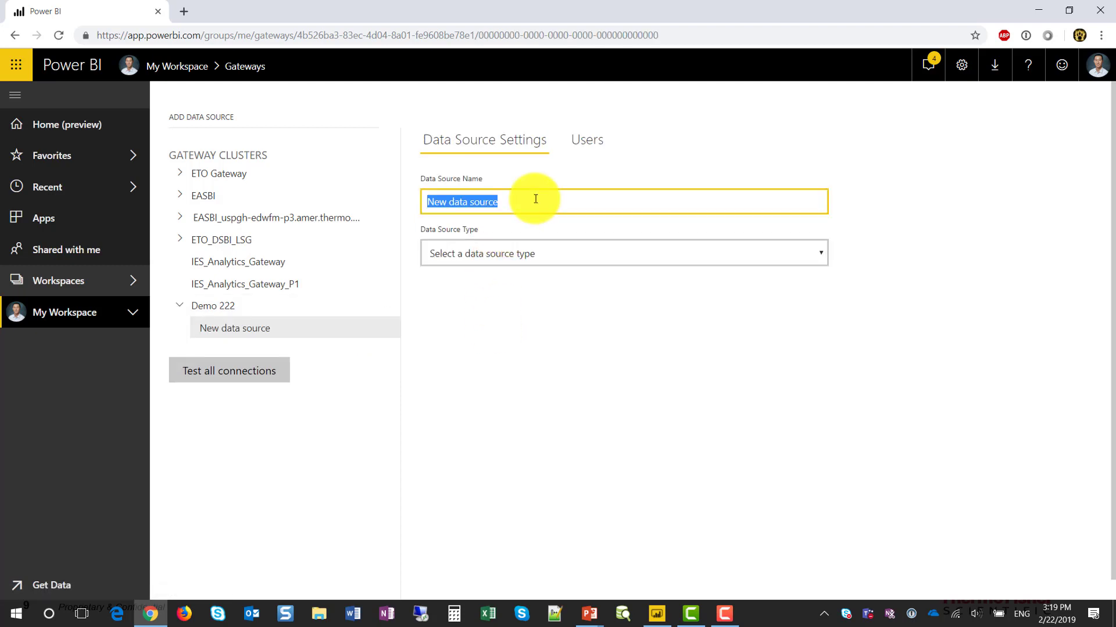
pyautogui.write('Demo S')
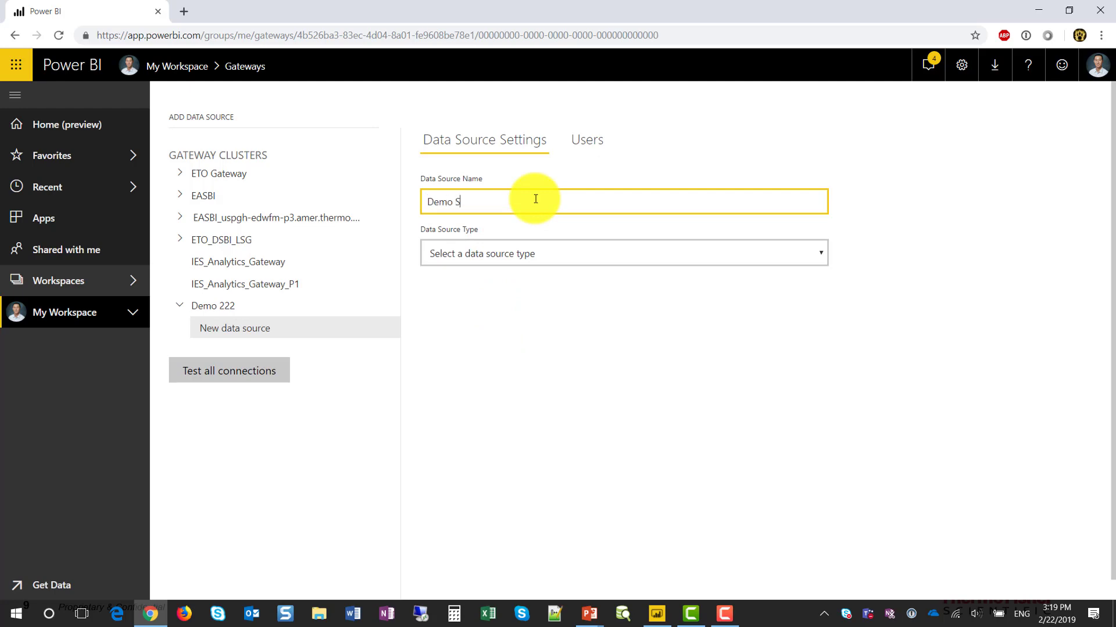
pyautogui.write('QL')
# Step: Try ActiveDirectory as the type, look over its Domain, Username and Password fields, then reopen the type list
pyautogui.click(532, 244)
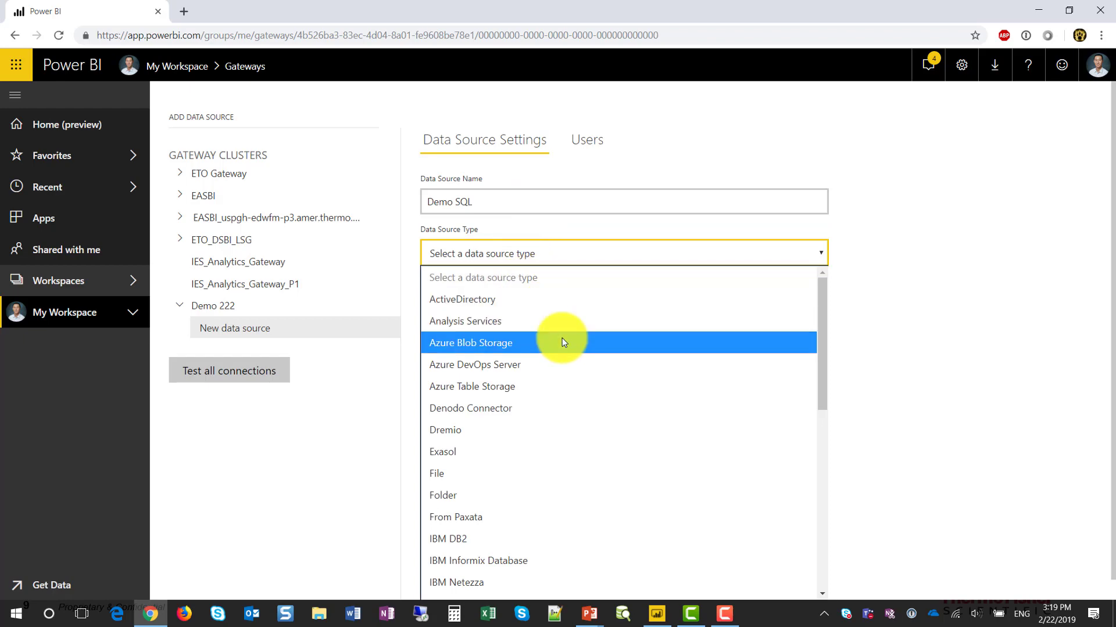
pyautogui.click(573, 304)
pyautogui.scroll(-1, 779, 363)
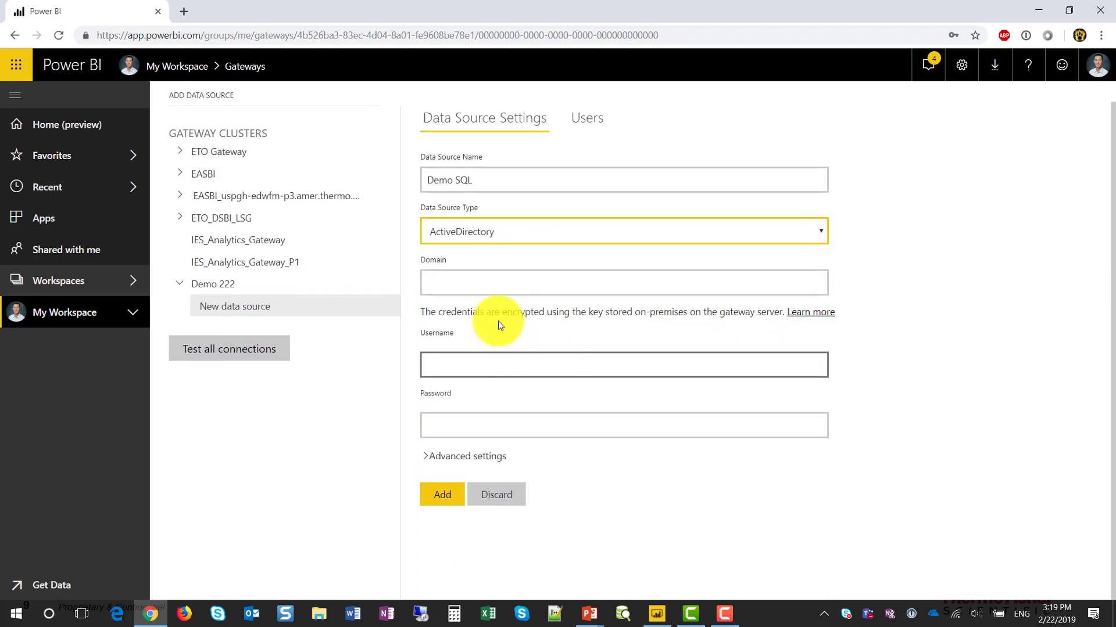
pyautogui.click(490, 282)
pyautogui.click(454, 262)
pyautogui.click(484, 364)
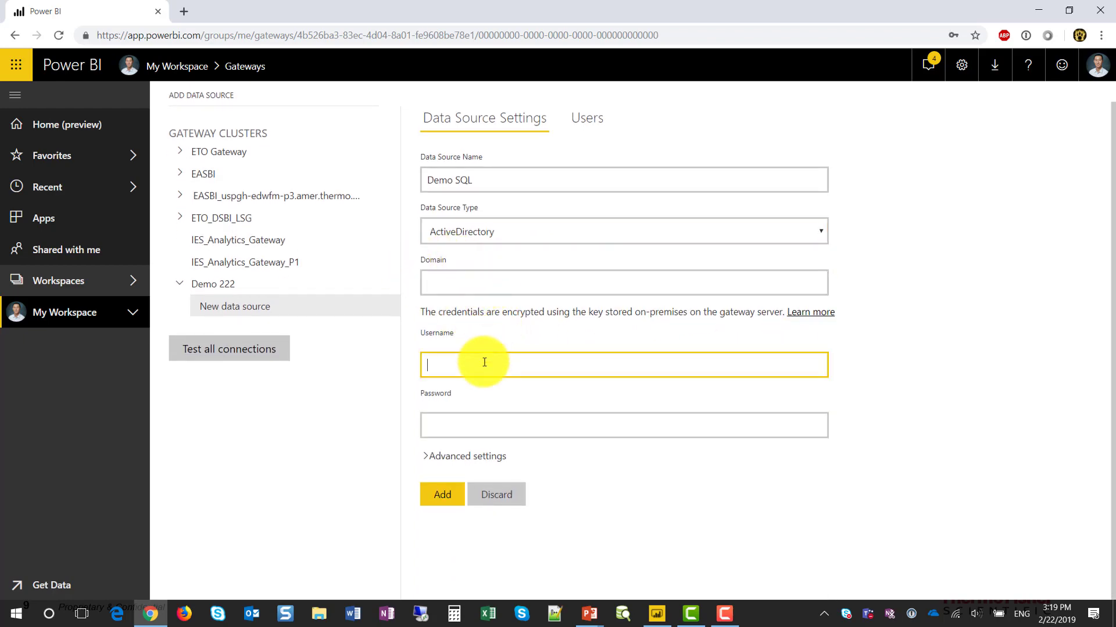
pyautogui.click(483, 422)
pyautogui.click(467, 363)
pyautogui.click(465, 284)
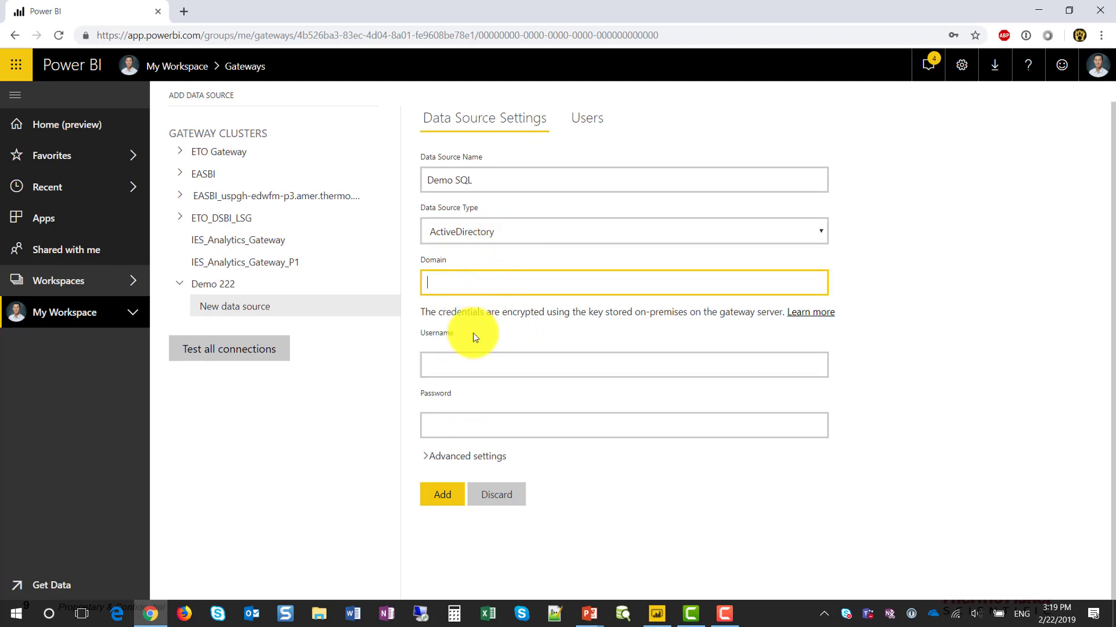
pyautogui.click(493, 232)
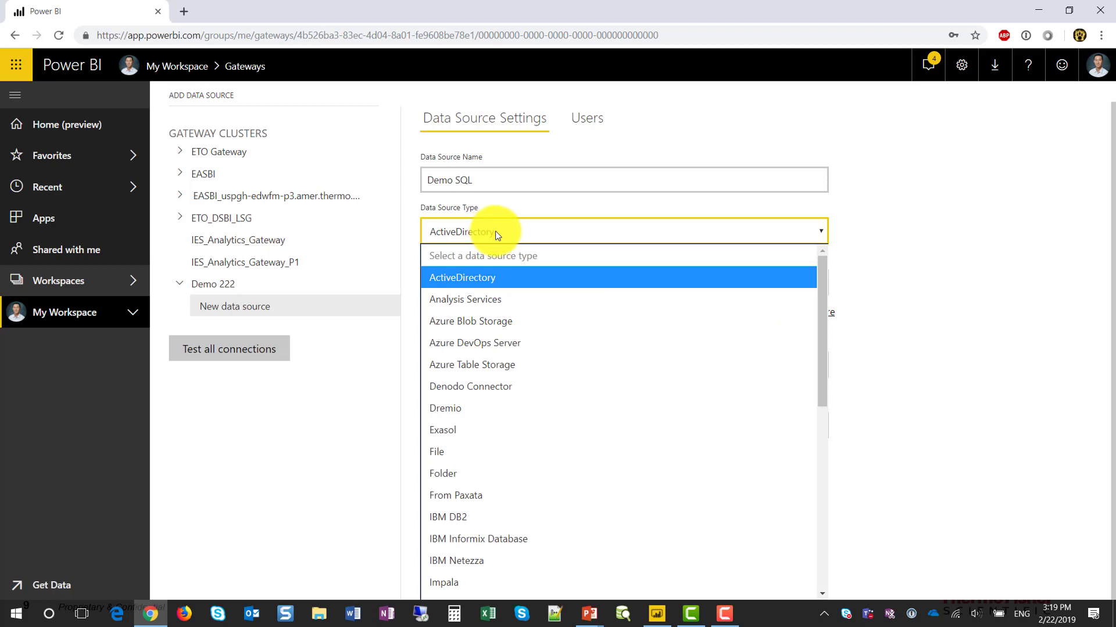
# Step: Set the Demo SQL data source type to SQL Server
pyautogui.write('sql')
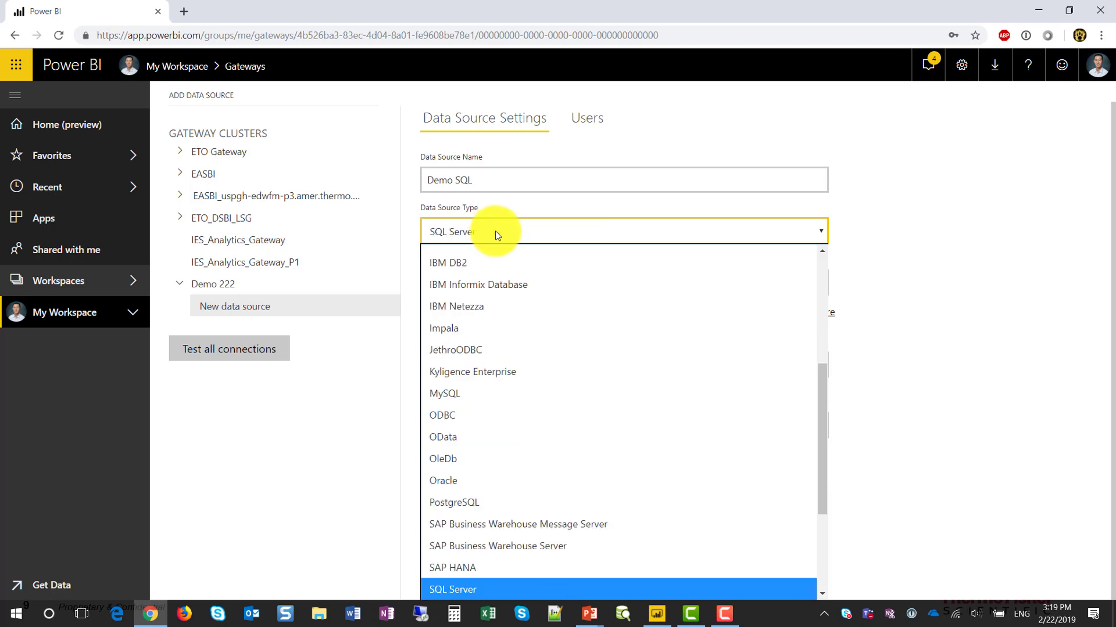
pyautogui.press('Down')
pyautogui.press('Down')
pyautogui.press('Down')
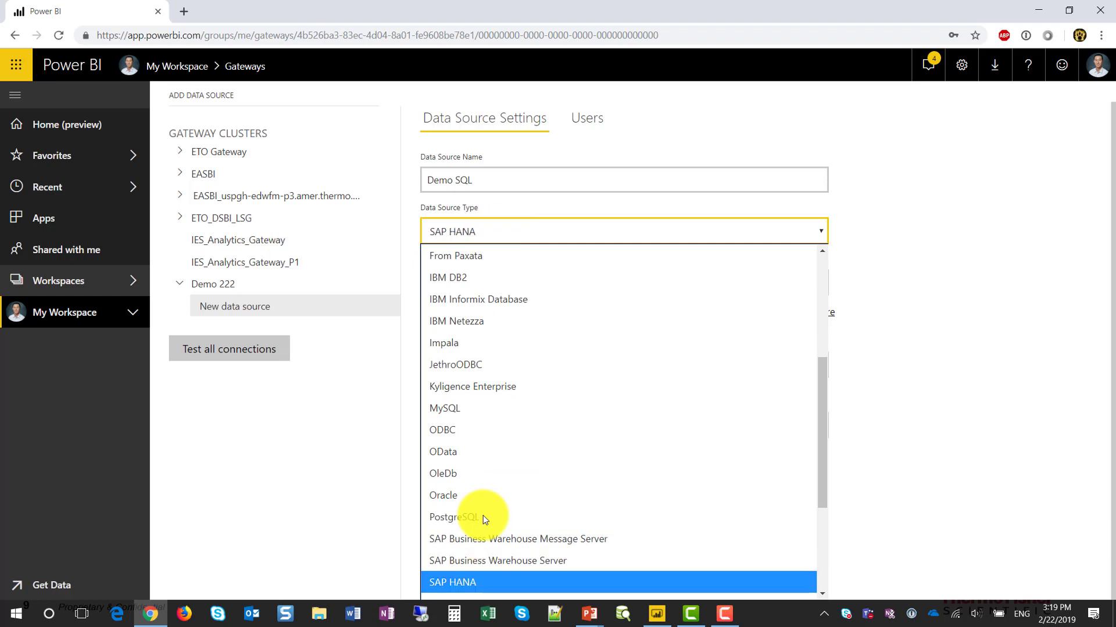
pyautogui.scroll(-2, 482, 514)
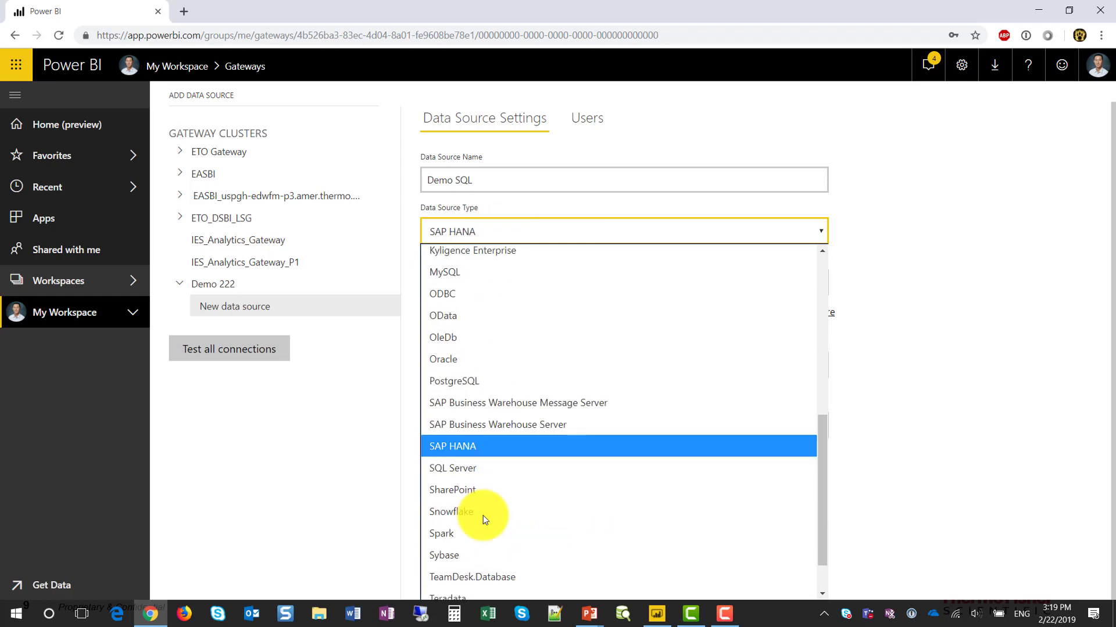
pyautogui.click(483, 474)
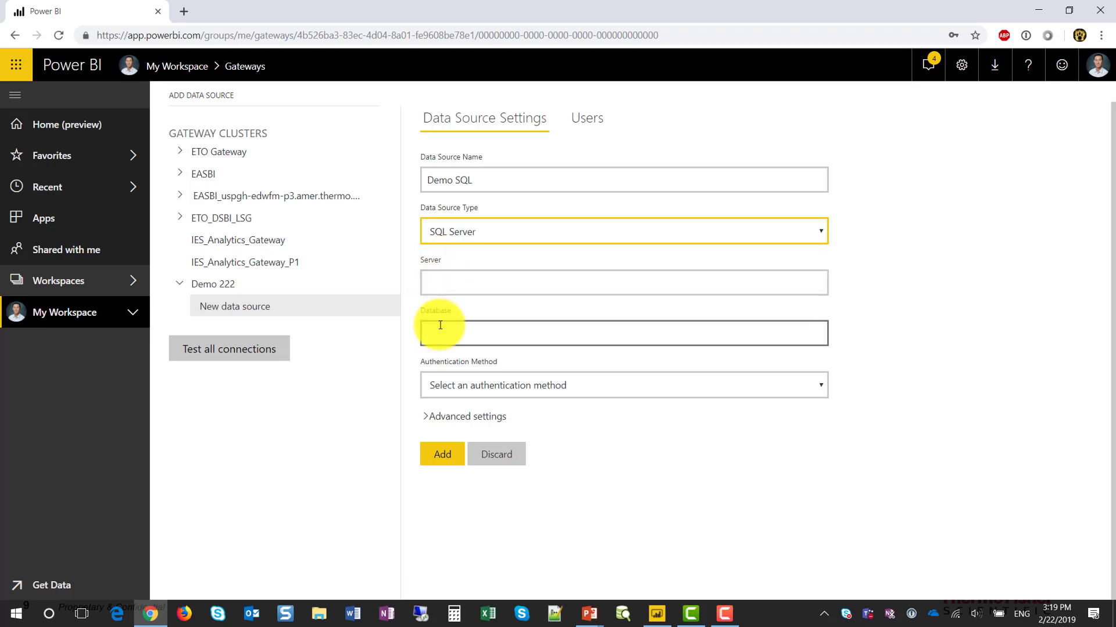
# Step: Enter server USPGH-ITPPM-P1 and database PPM_DATA, then expand Authentication Method
pyautogui.click(478, 276)
pyautogui.write('USP')
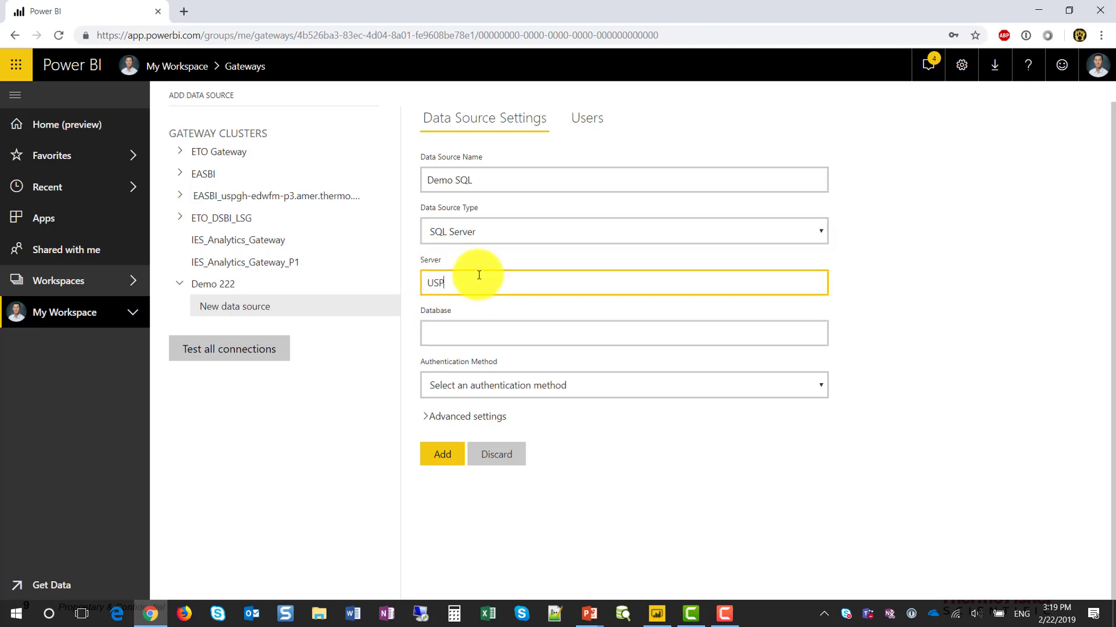
pyautogui.write('GH-ITPPM-P1')
pyautogui.click(480, 336)
pyautogui.write('P')
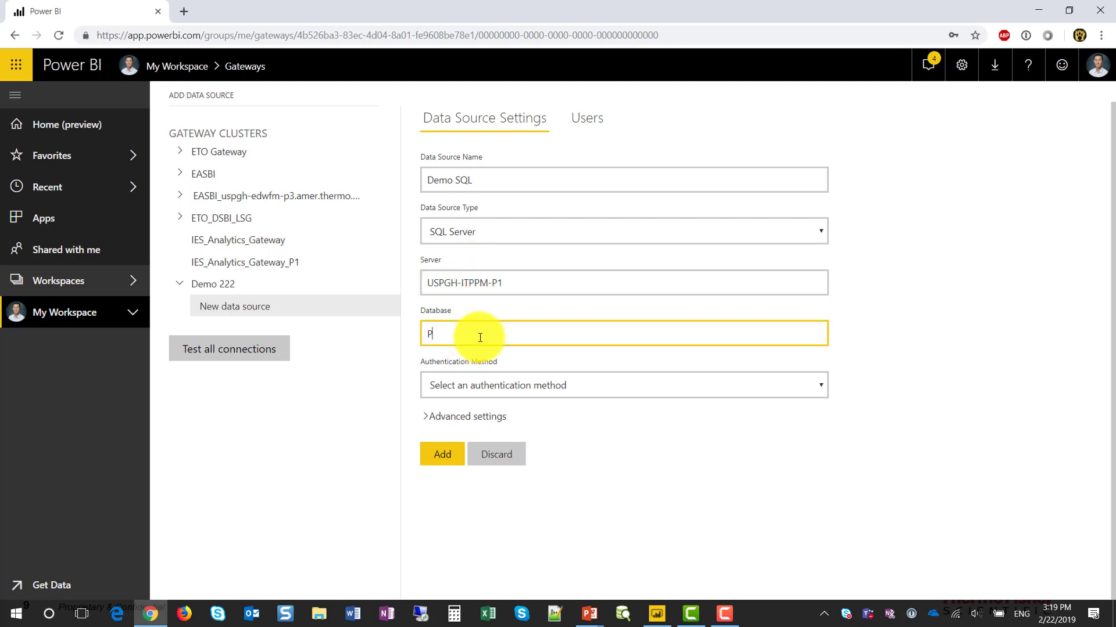
pyautogui.write('PM_DATA')
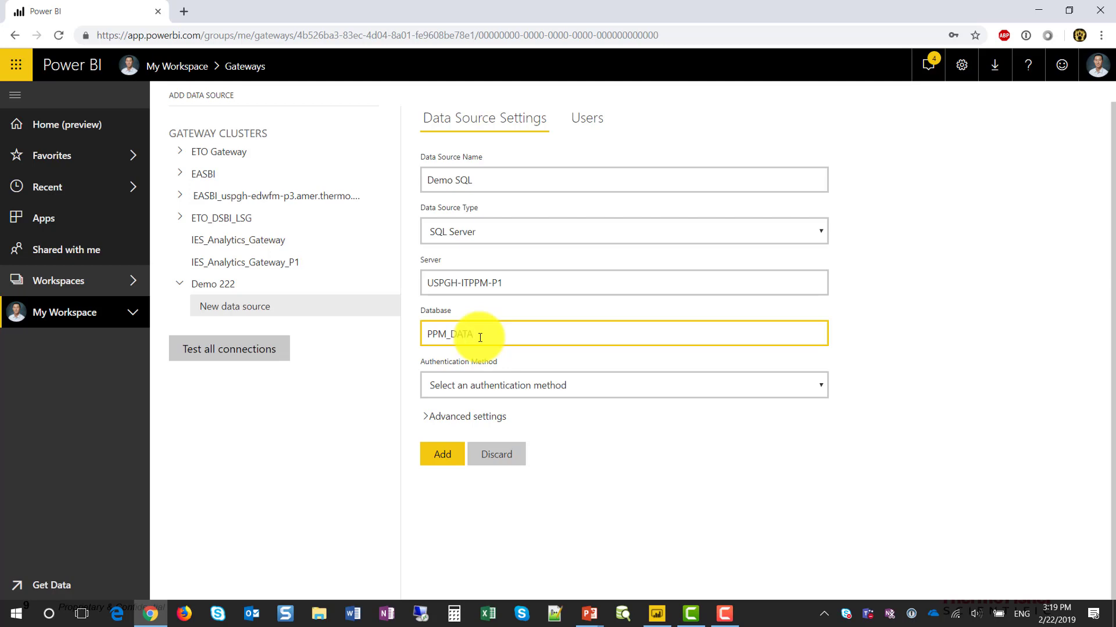
pyautogui.click(465, 374)
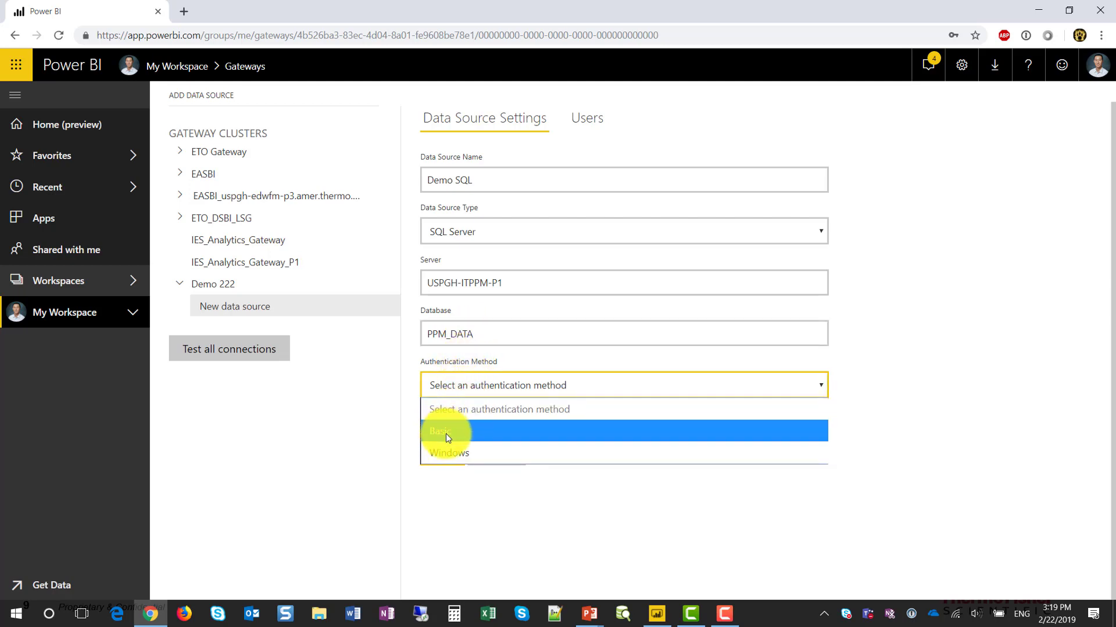
# Step: Choose Windows authentication and enter the account username and password
pyautogui.click(452, 454)
pyautogui.click(477, 467)
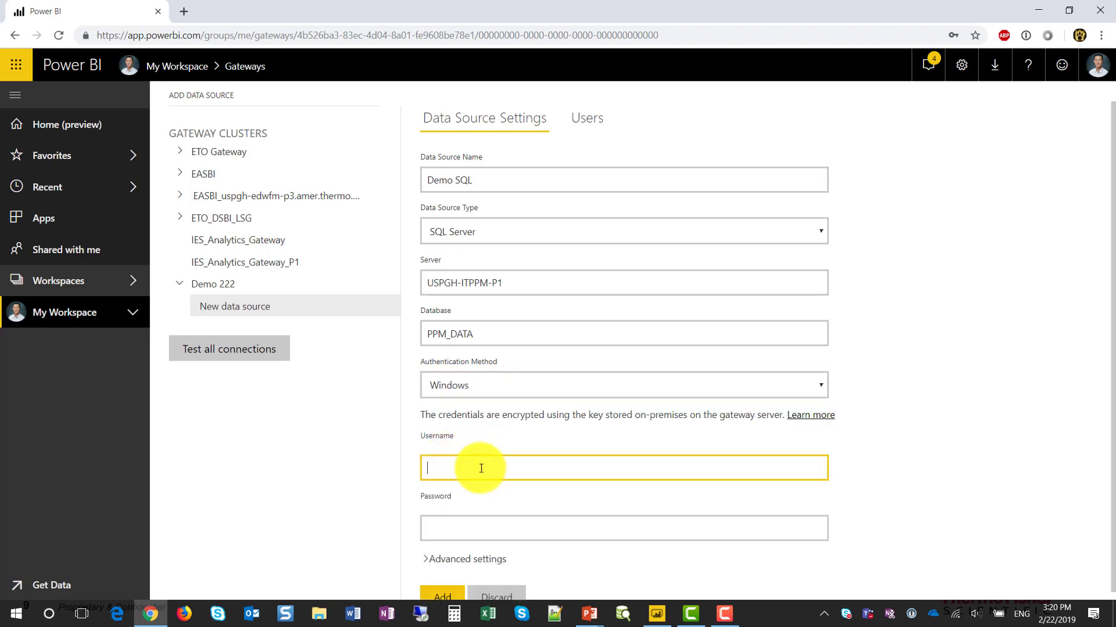
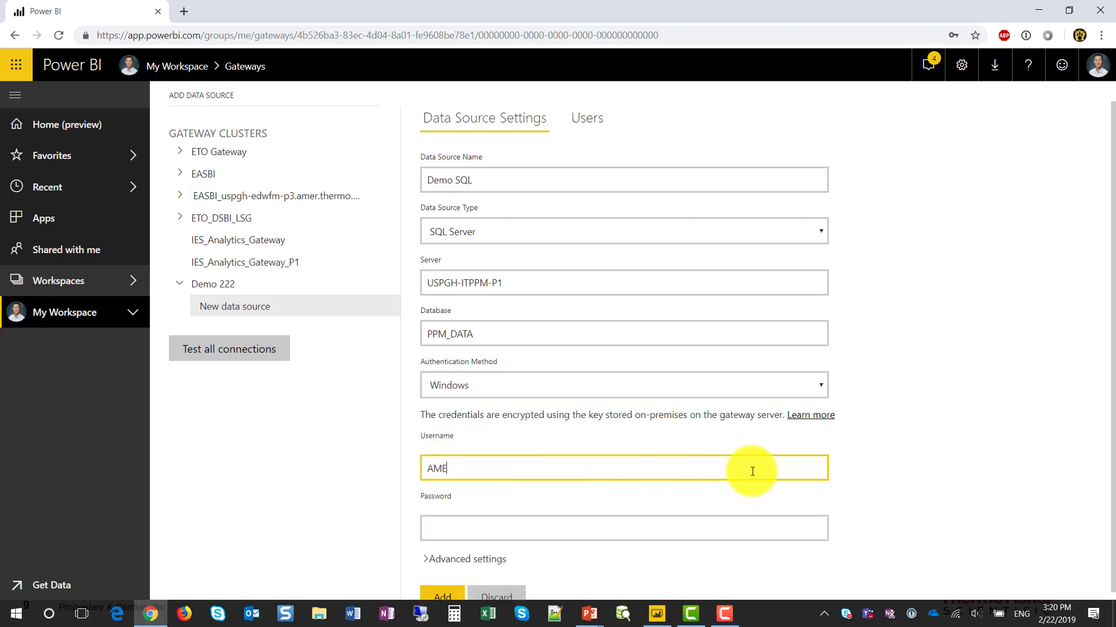
pyautogui.press('Tab')
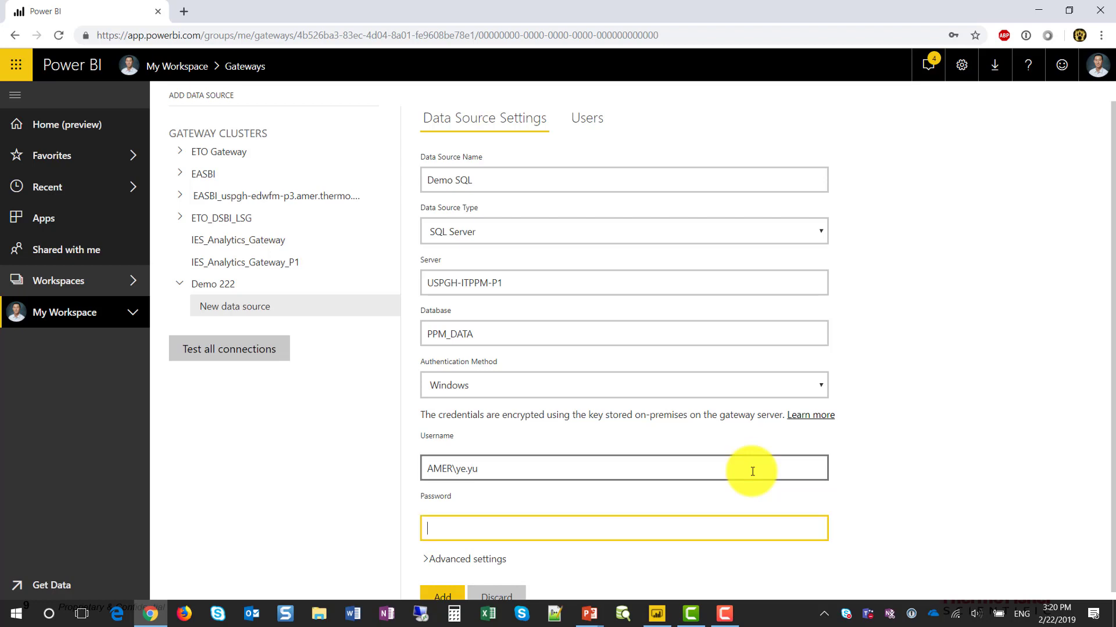
pyautogui.write('••••••••')
pyautogui.hotkey('ctrl', 'a')
pyautogui.write('••••••••••')
# Step: Expand Advanced settings and add Demo SQL, confirming Connection Successful
pyautogui.scroll(-1, 750, 473)
pyautogui.click(442, 557)
pyautogui.scroll(-1, 395, 544)
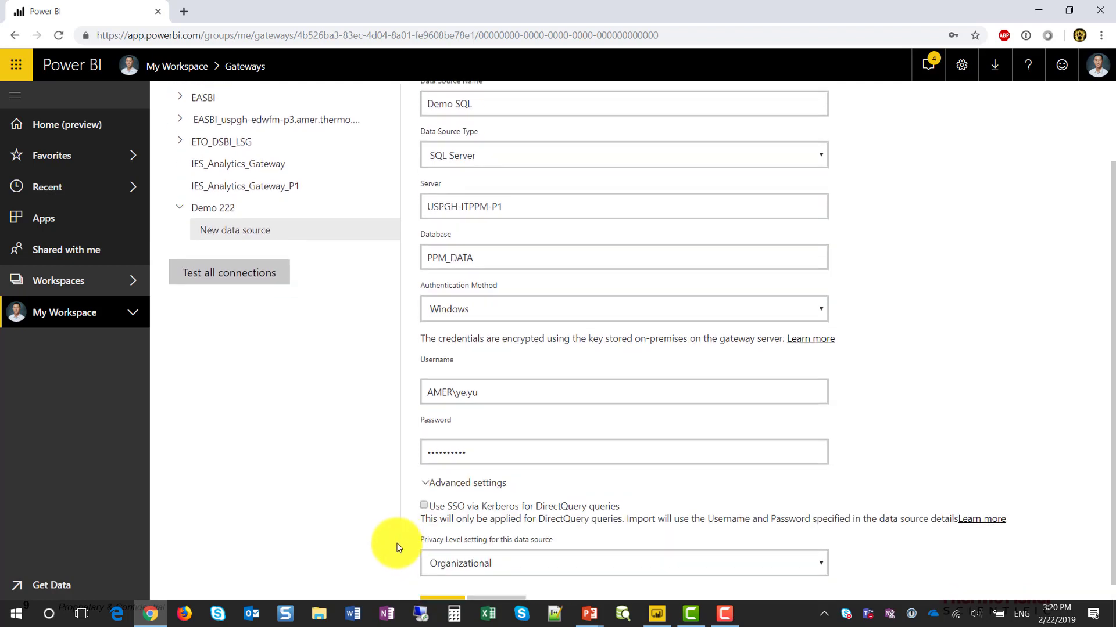
pyautogui.click(436, 590)
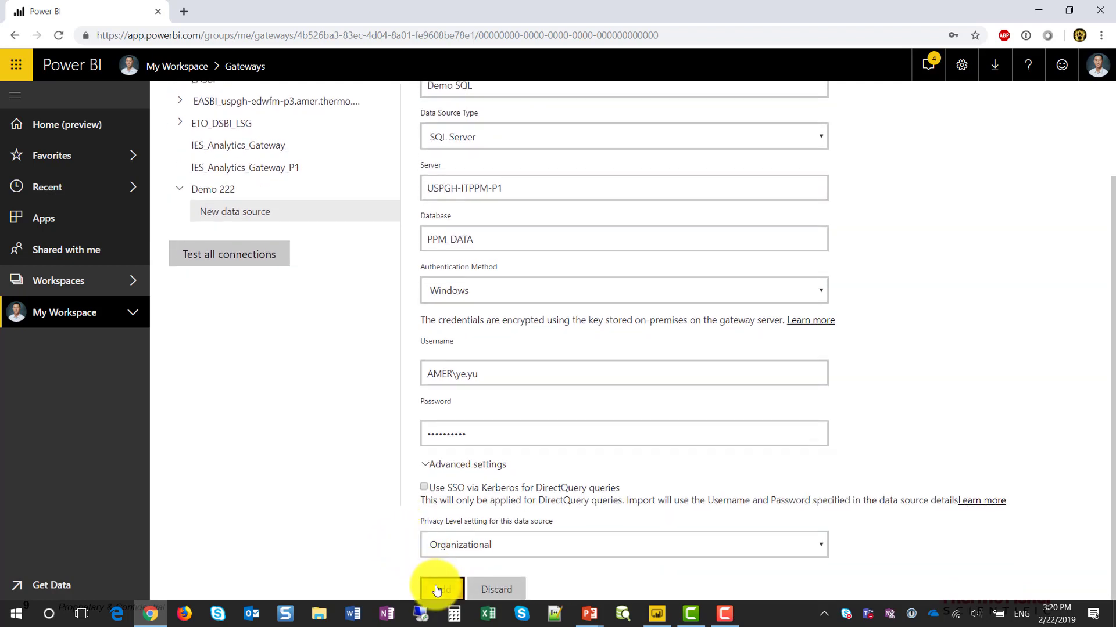
pyautogui.scroll(2, 516, 323)
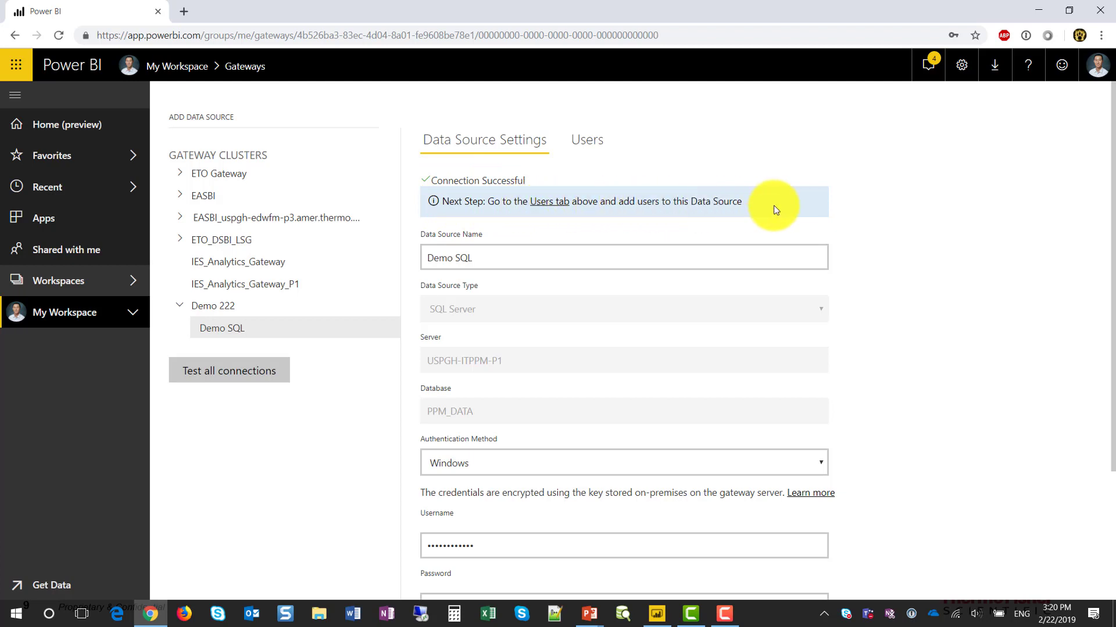
# Step: Review Demo SQL's Users tab, return to its settings, then advance to the Step 3 slide
pyautogui.click(588, 148)
pyautogui.click(507, 195)
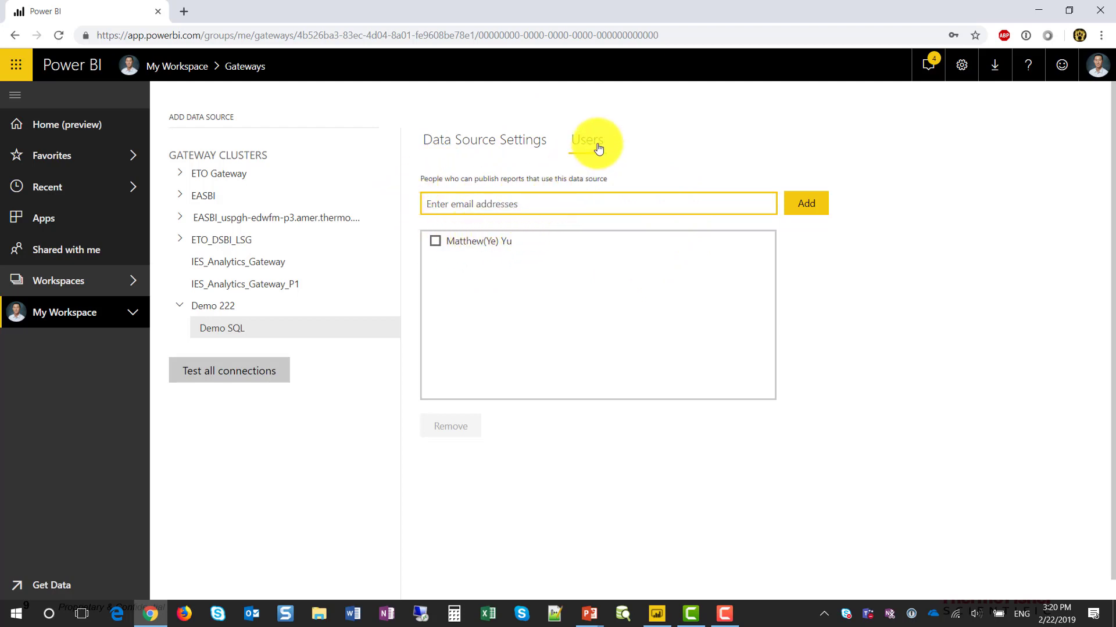
pyautogui.click(495, 149)
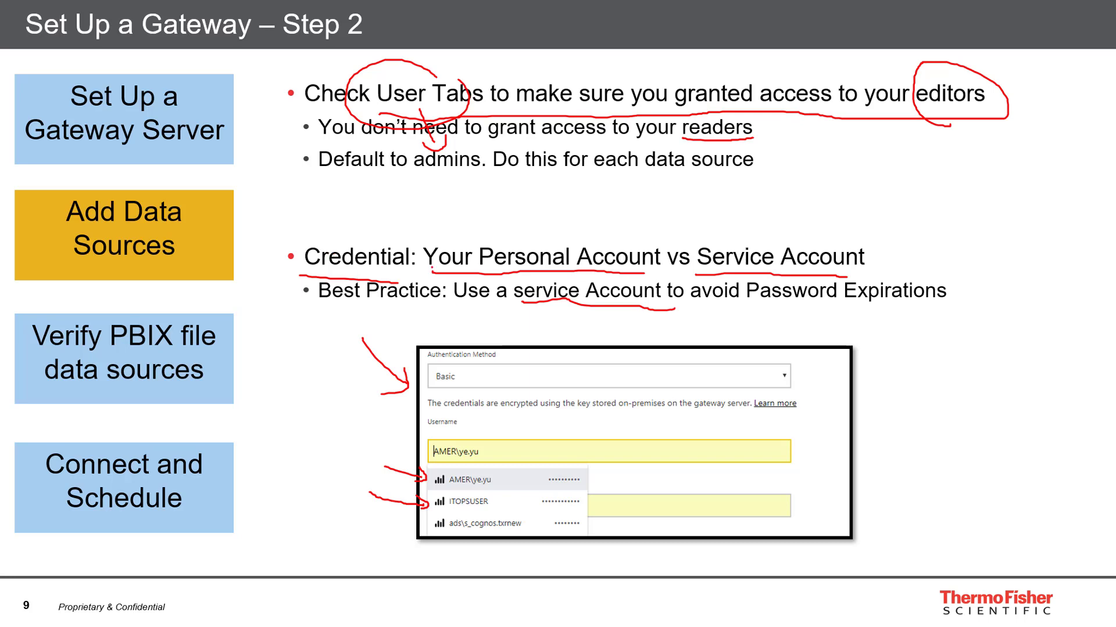
pyautogui.press('Right')
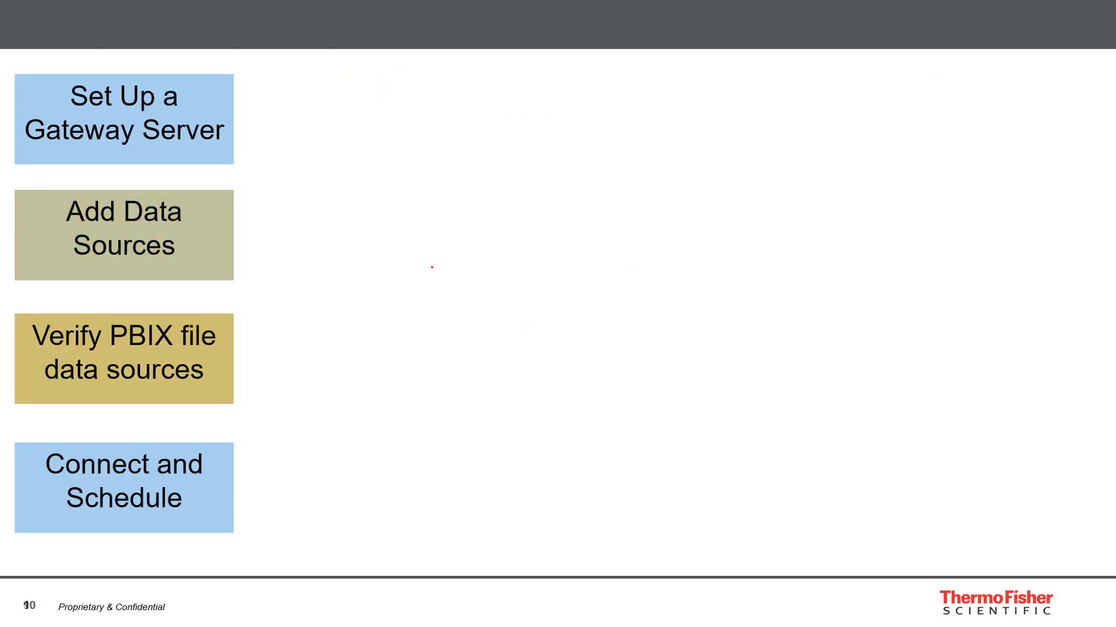
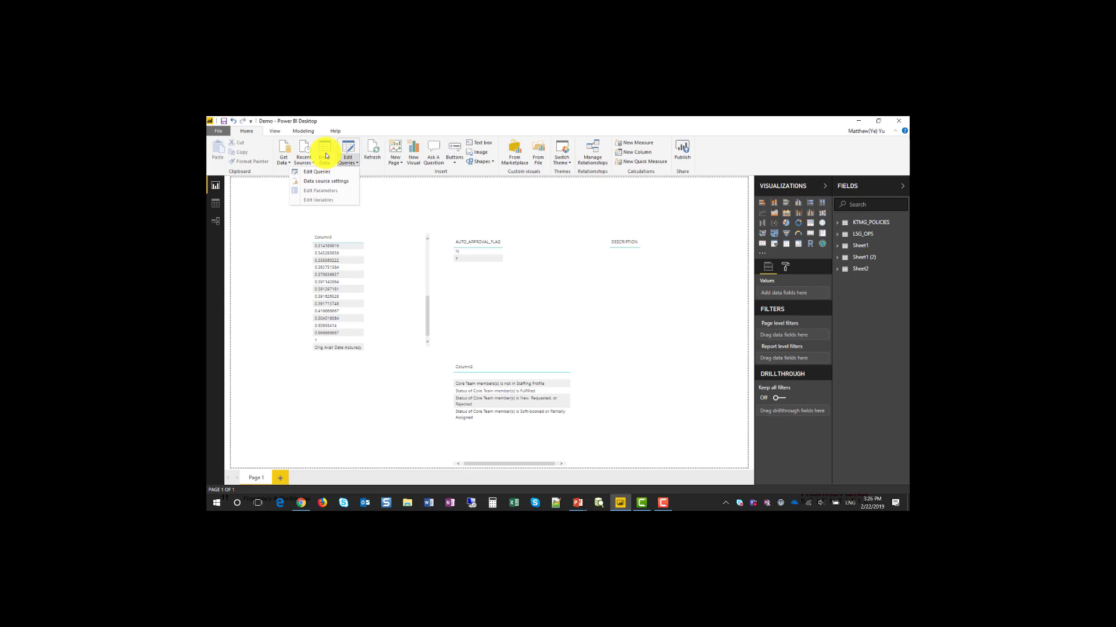
# Step: Review the report's data sources: the SharePoint workbook, the ppm_data database and the lsg_ops folder
pyautogui.click(349, 183)
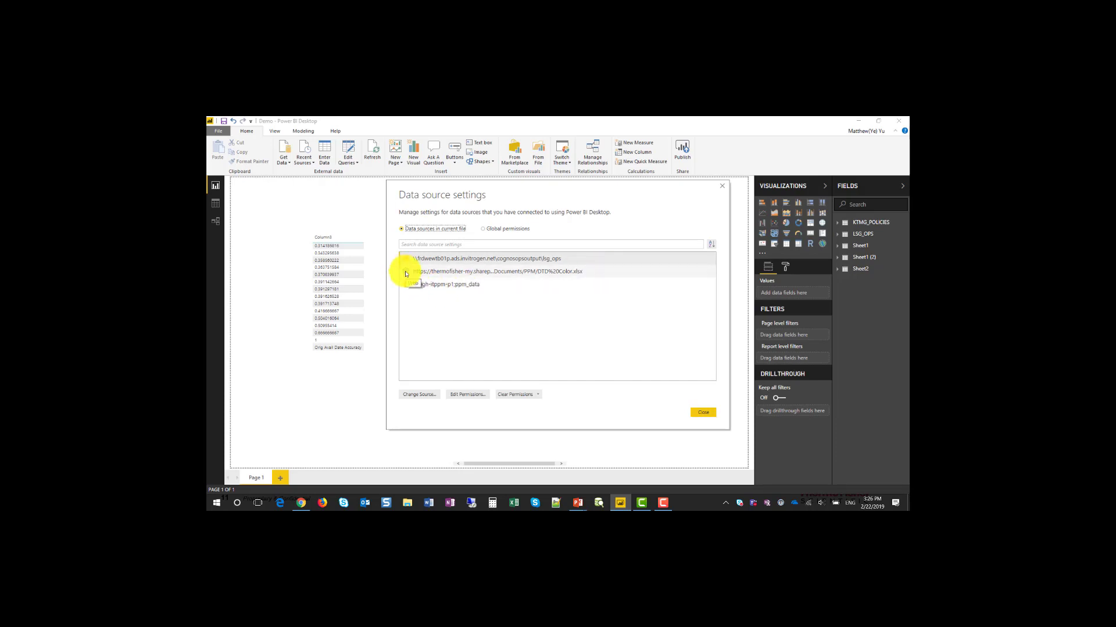
pyautogui.click(490, 274)
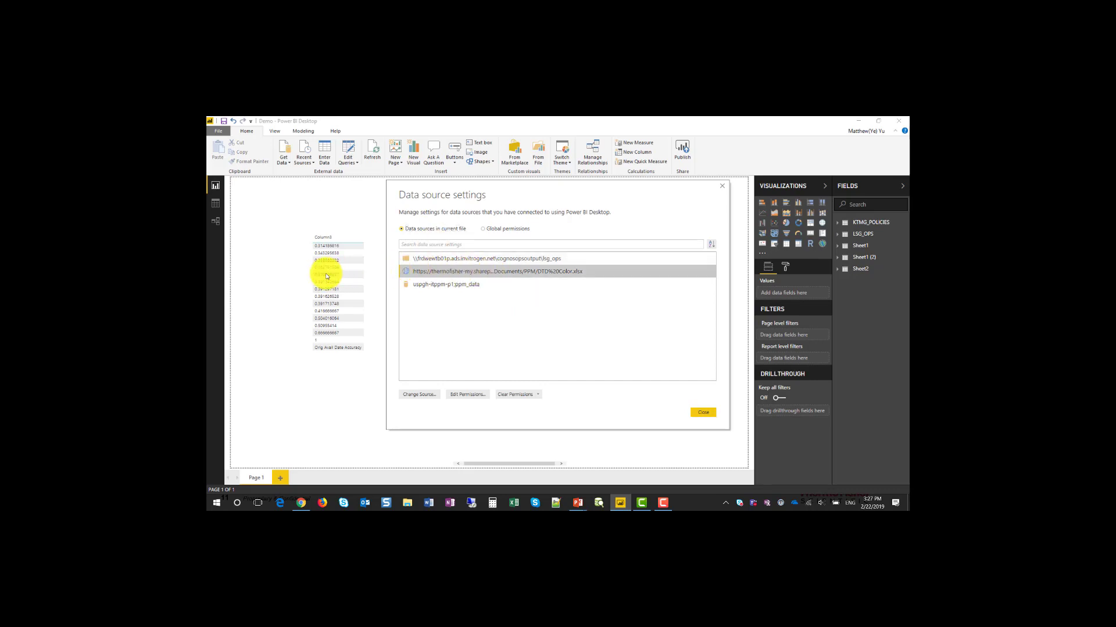
pyautogui.click(405, 286)
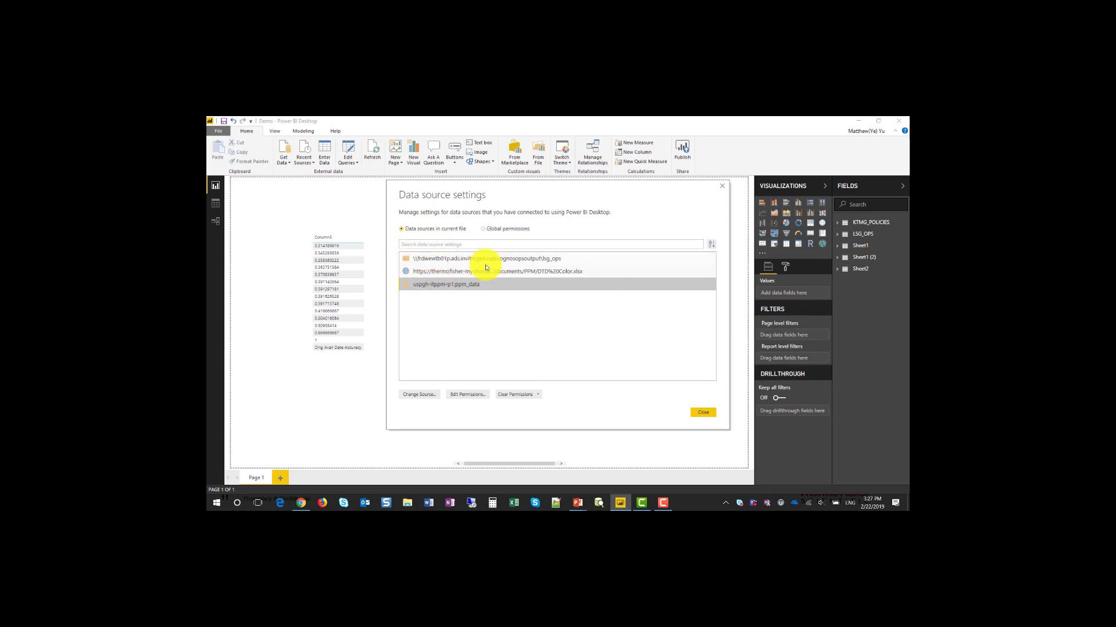
pyautogui.click(405, 260)
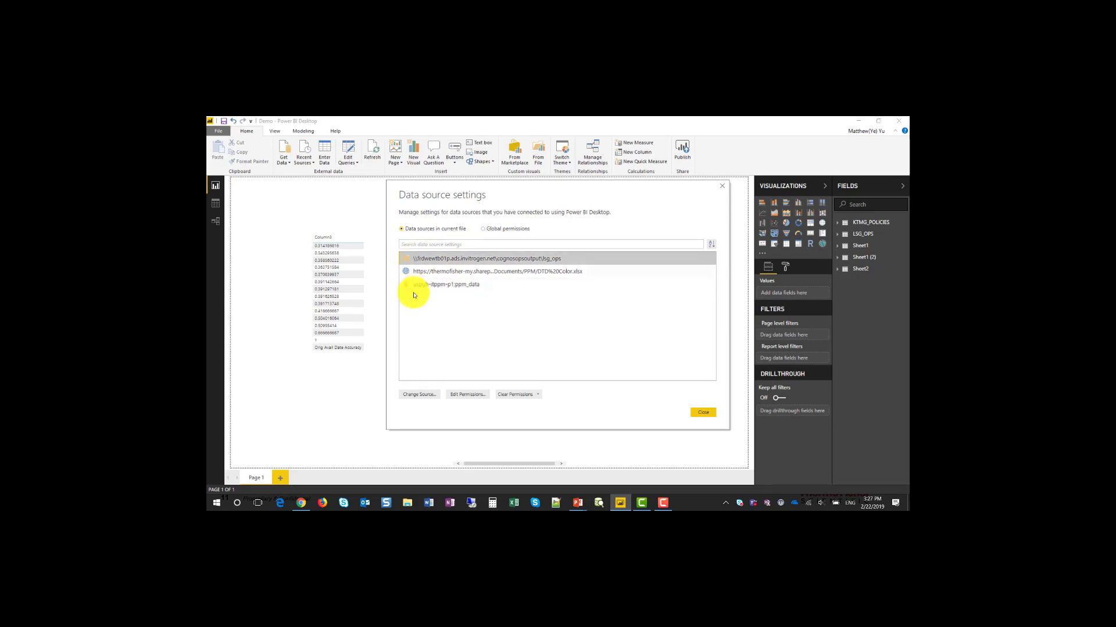
pyautogui.click(427, 282)
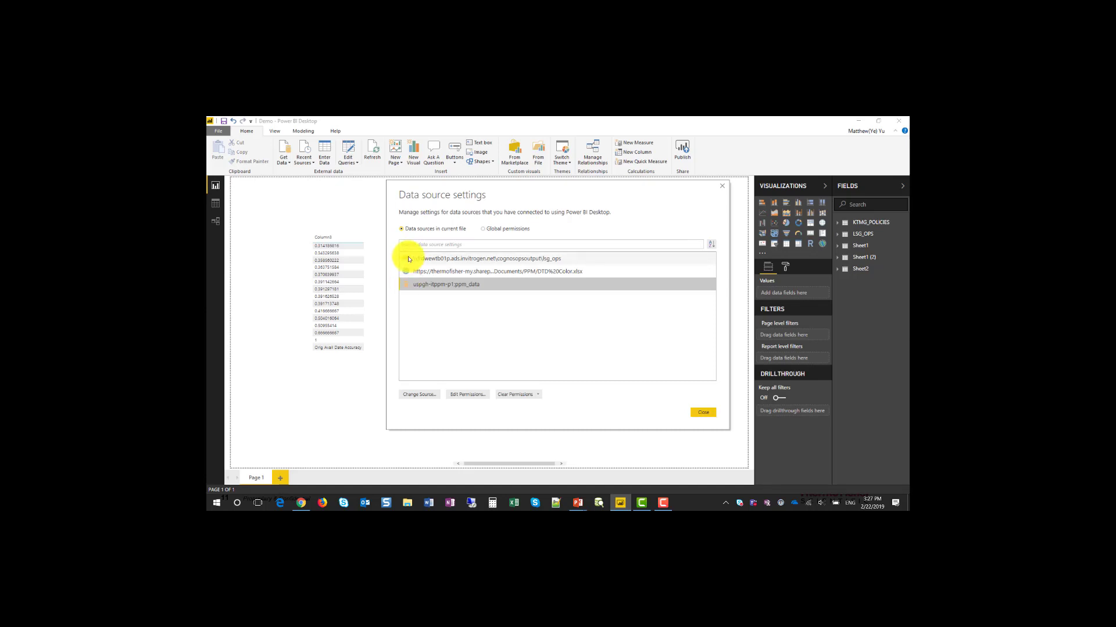
# Step: Snap the gateway page to the right half beside the gateway slide, then return to Power BI Desktop
pyautogui.click(301, 503)
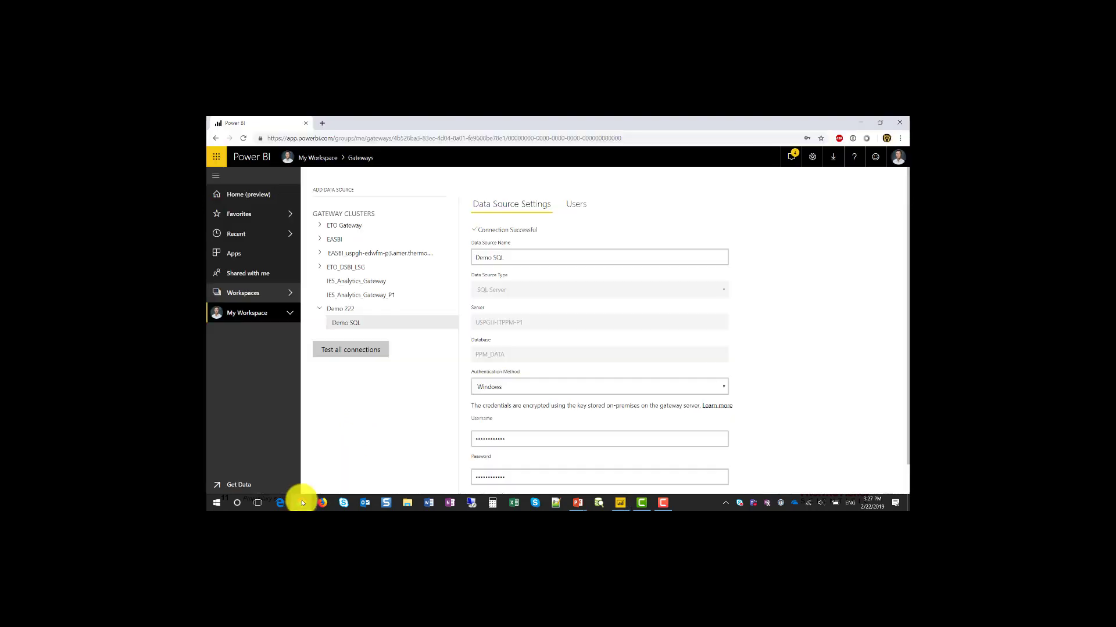
pyautogui.scroll(-1, 447, 244)
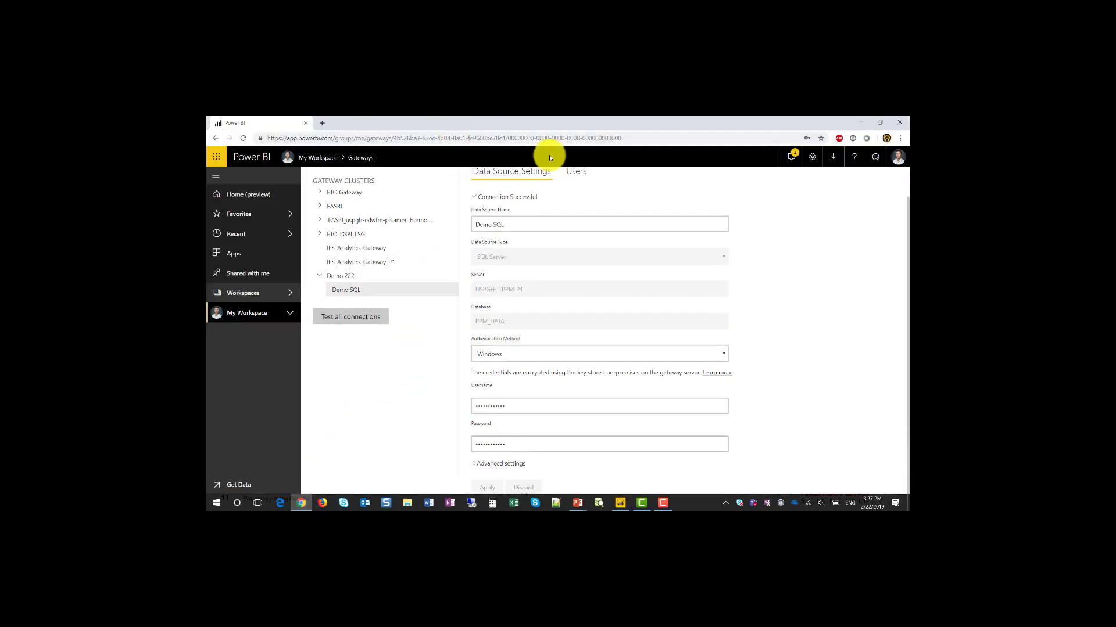
pyautogui.moveTo(546, 123); pyautogui.dragTo(900, 247)
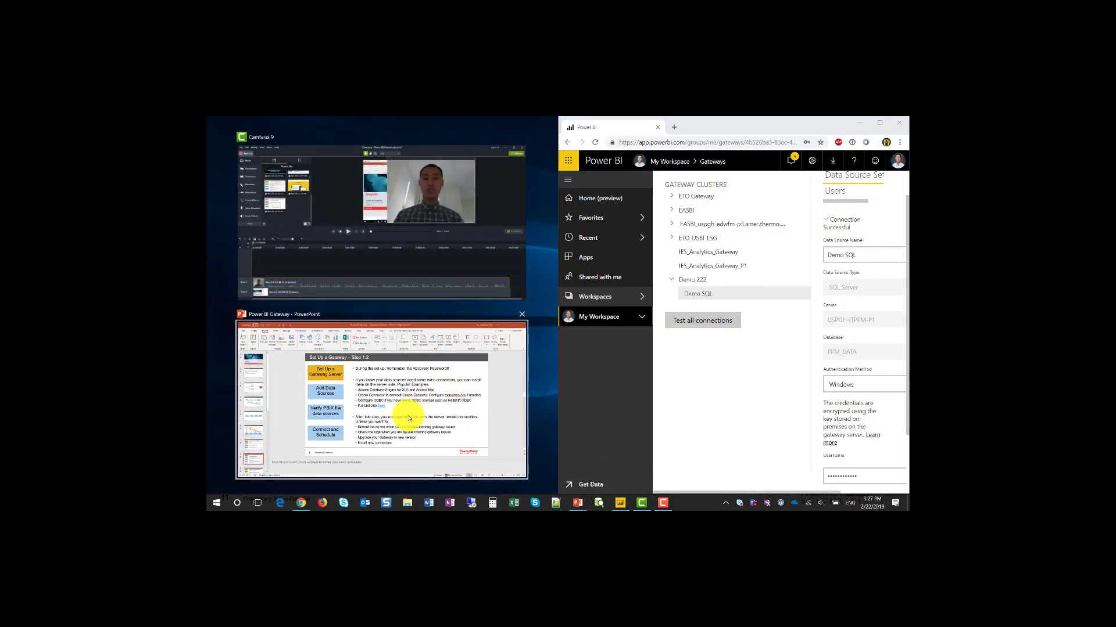
pyautogui.click(406, 410)
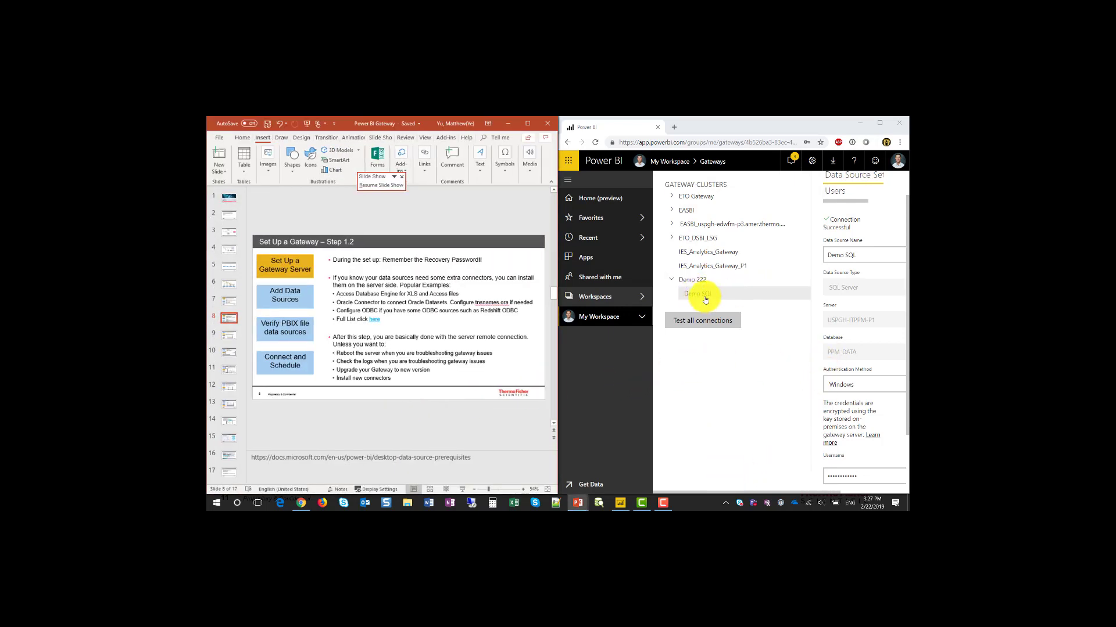
pyautogui.click(800, 330)
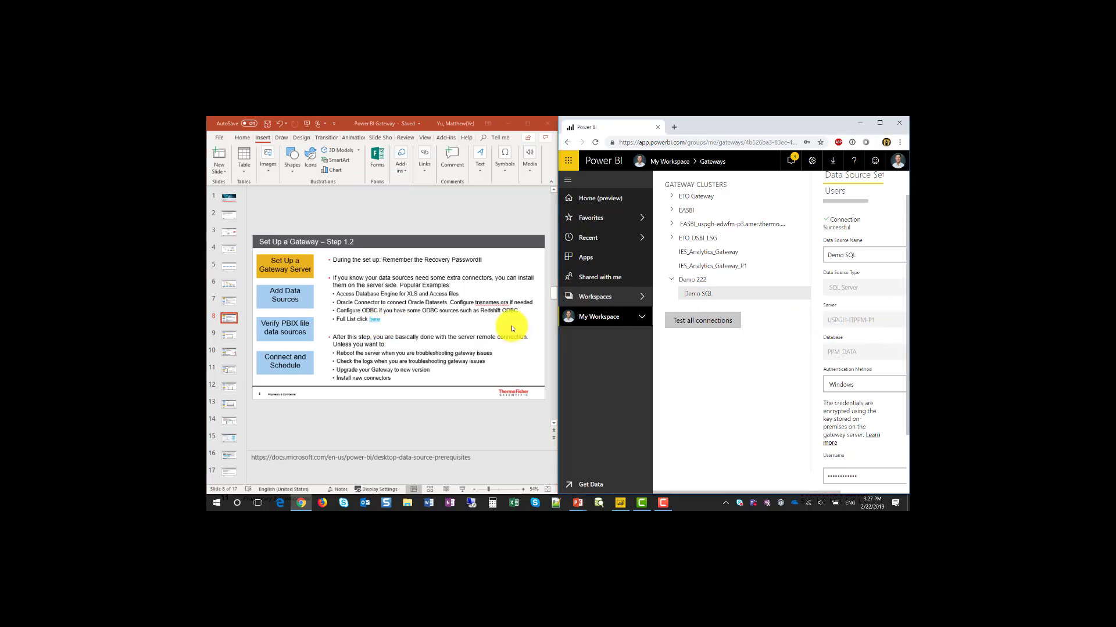
pyautogui.click(615, 502)
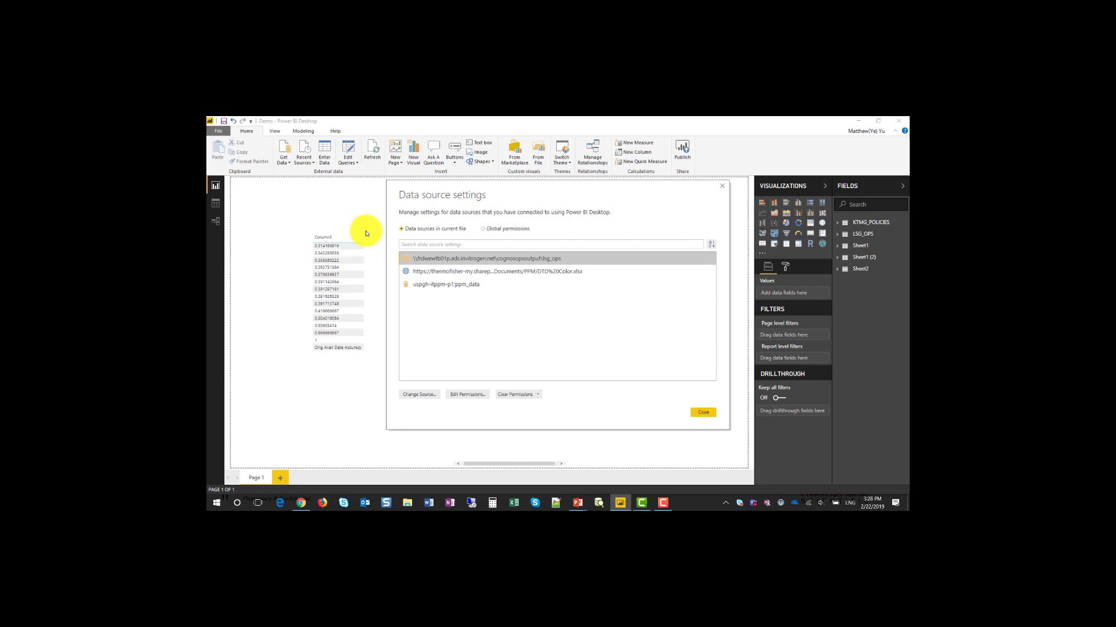
# Step: Publish the Demo report to My workspace, replacing the existing Demo dataset
pyautogui.click(706, 413)
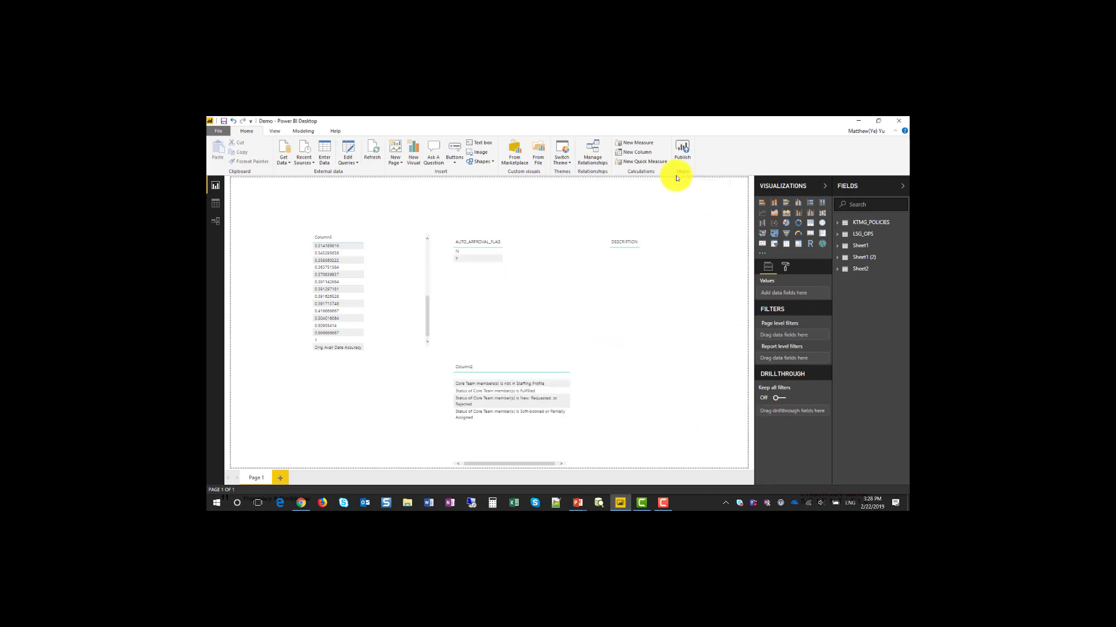
pyautogui.click(683, 150)
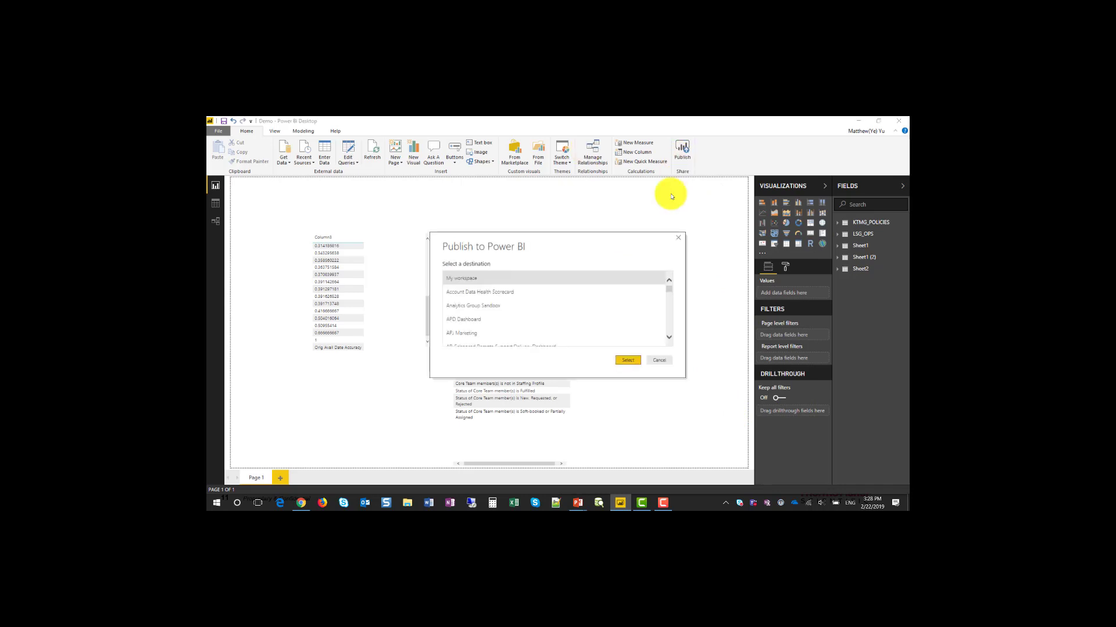
pyautogui.click(630, 361)
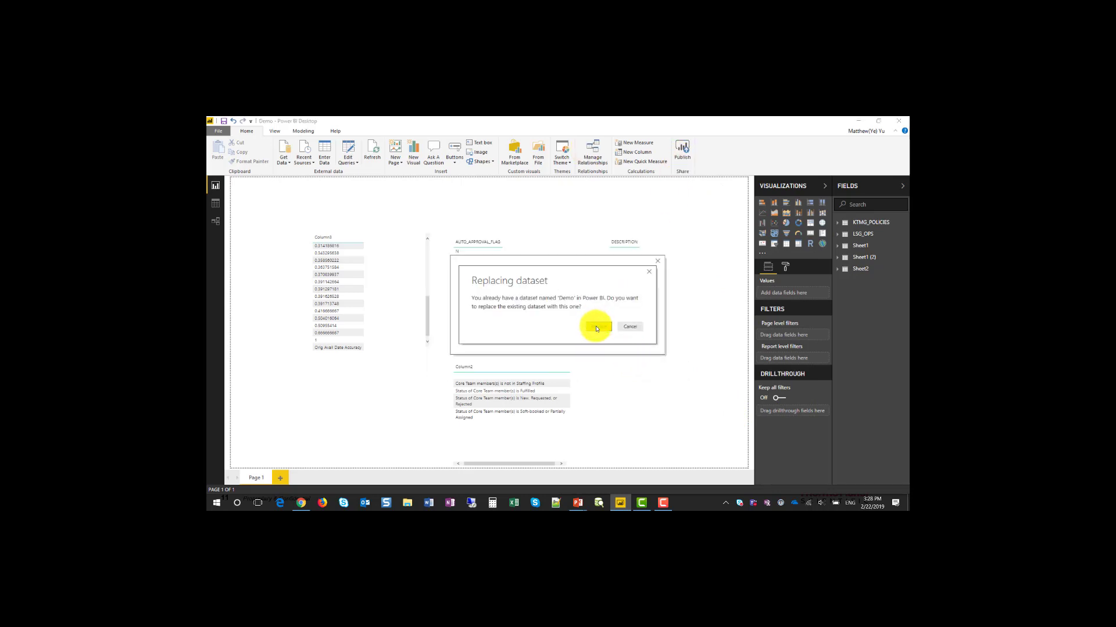
pyautogui.click(596, 328)
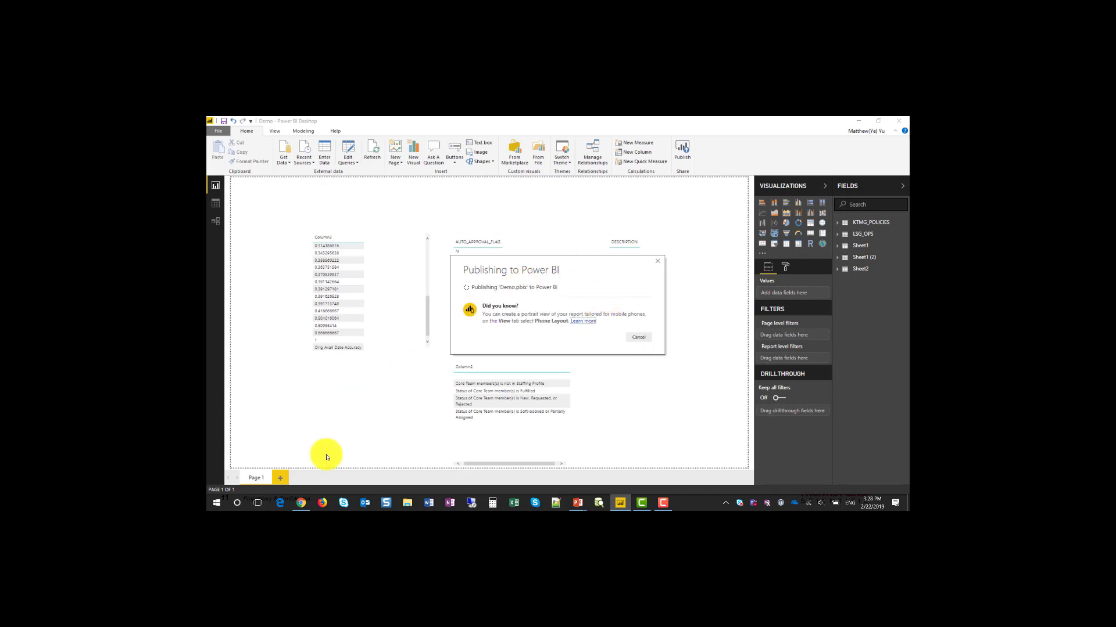
# Step: In the browser, open Schedule Refresh settings for the Demo dataset in My Workspace
pyautogui.click(299, 503)
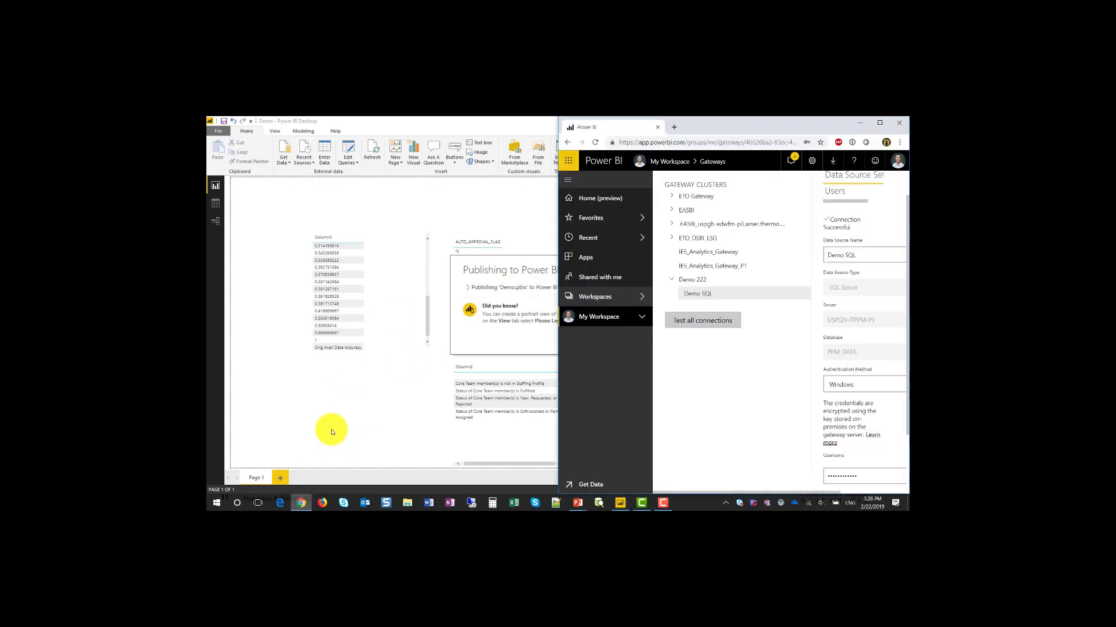
pyautogui.click(643, 318)
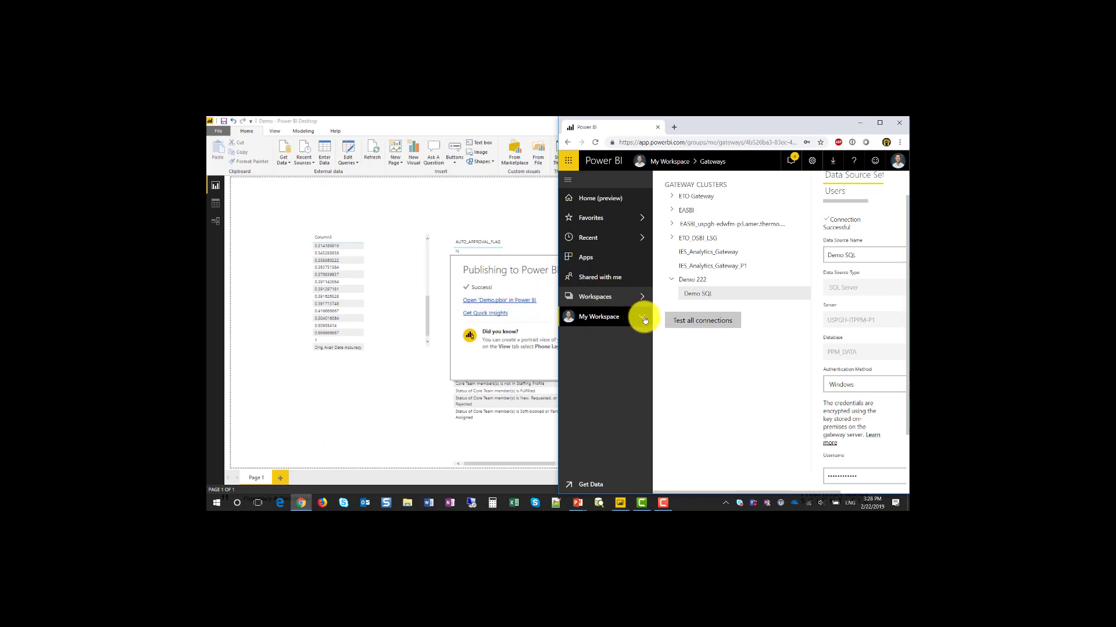
pyautogui.scroll(-4, 627, 375)
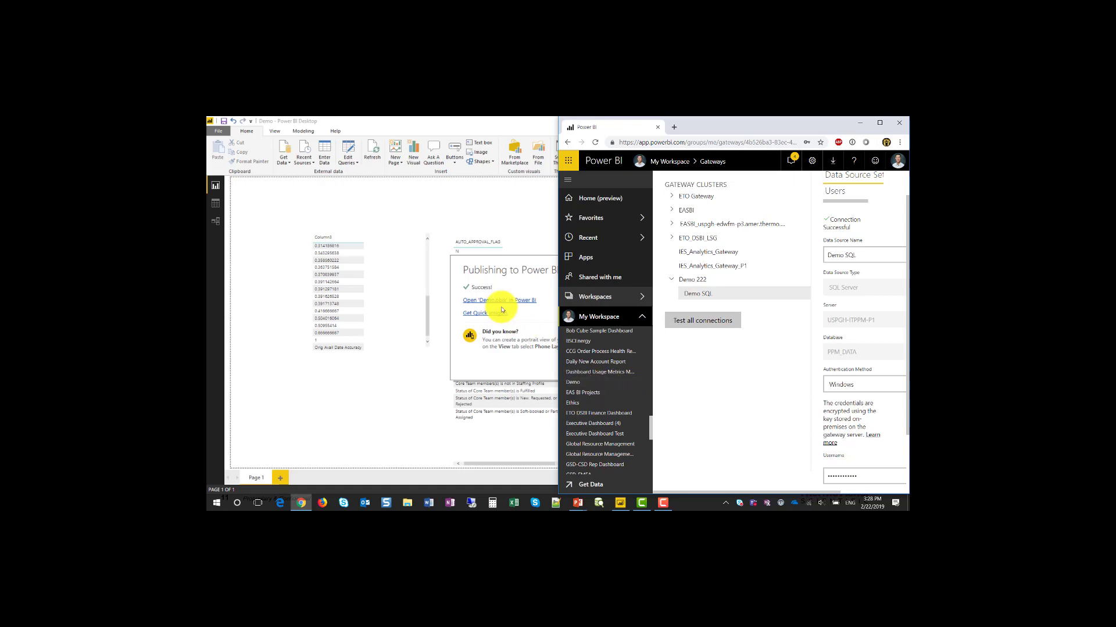
pyautogui.click(643, 384)
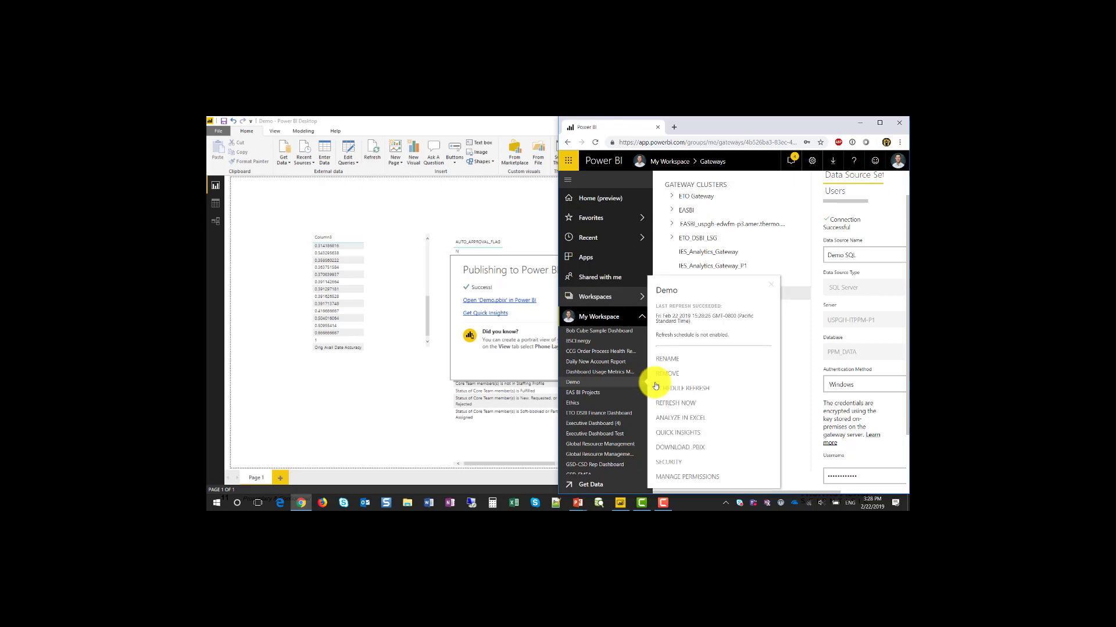
pyautogui.click(707, 392)
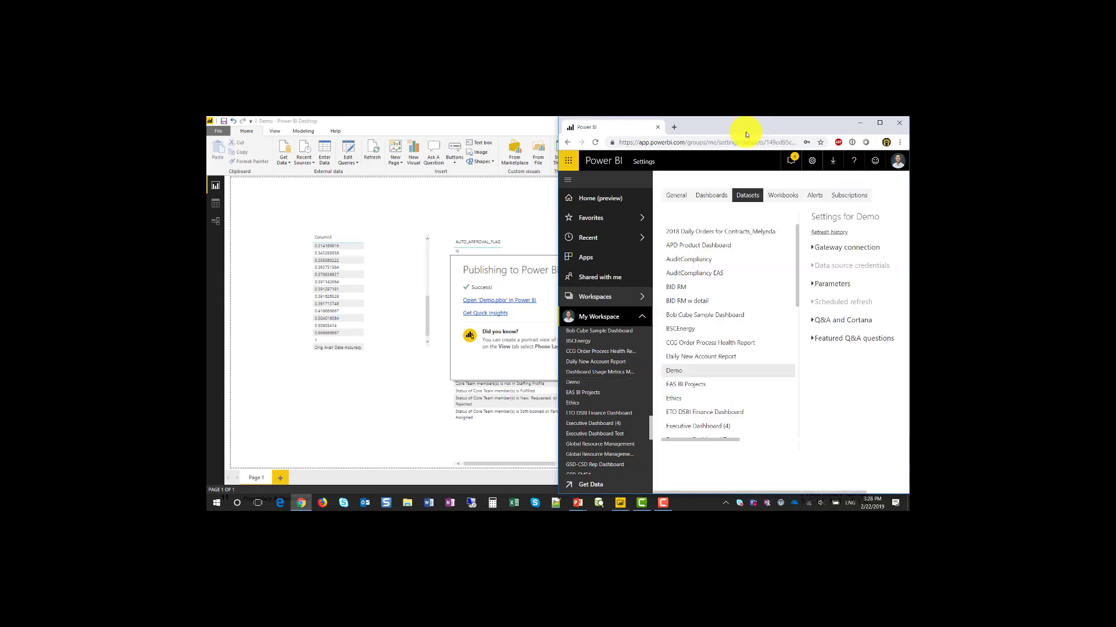
# Step: Enlarge the browser and check which data sources the Demo 222 gateway covers for Demo
pyautogui.moveTo(747, 135); pyautogui.dragTo(710, 119)
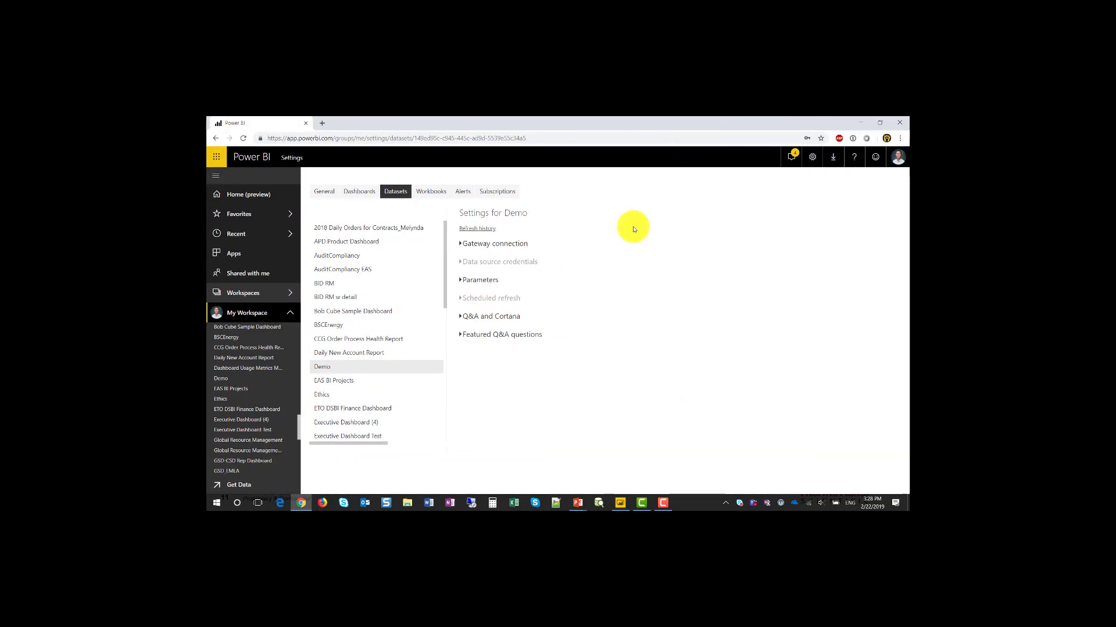
pyautogui.click(495, 244)
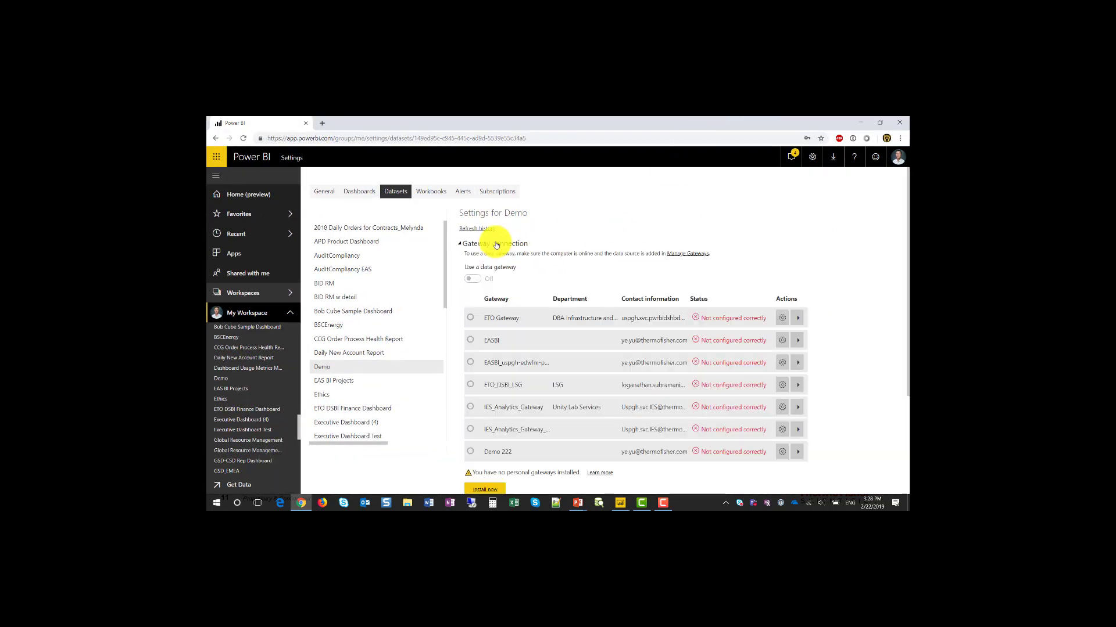
pyautogui.scroll(-2, 567, 316)
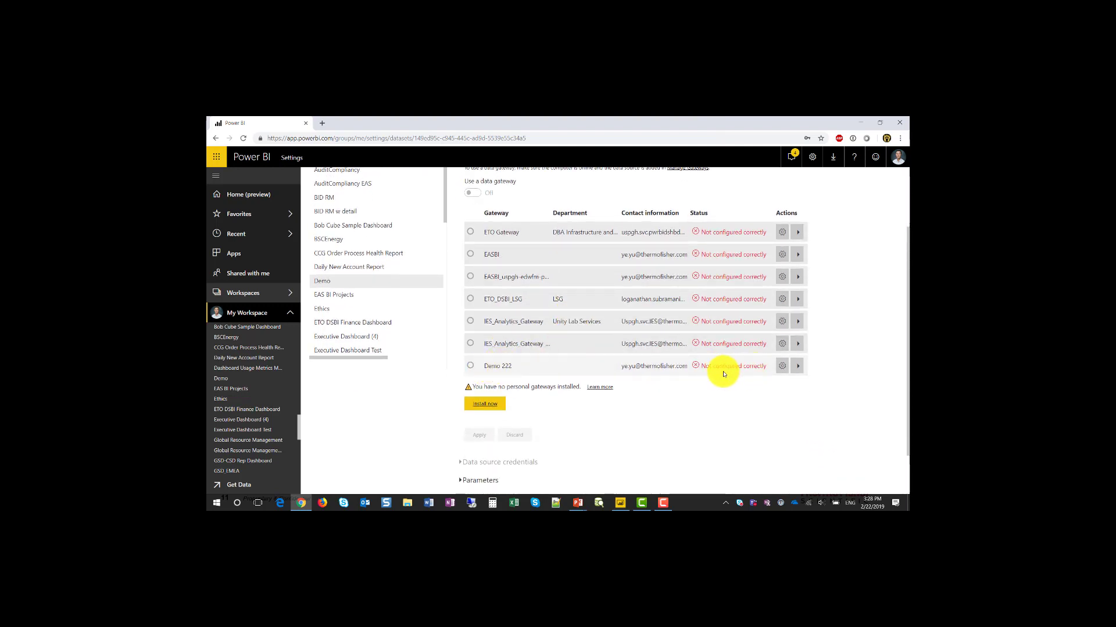
pyautogui.click(797, 367)
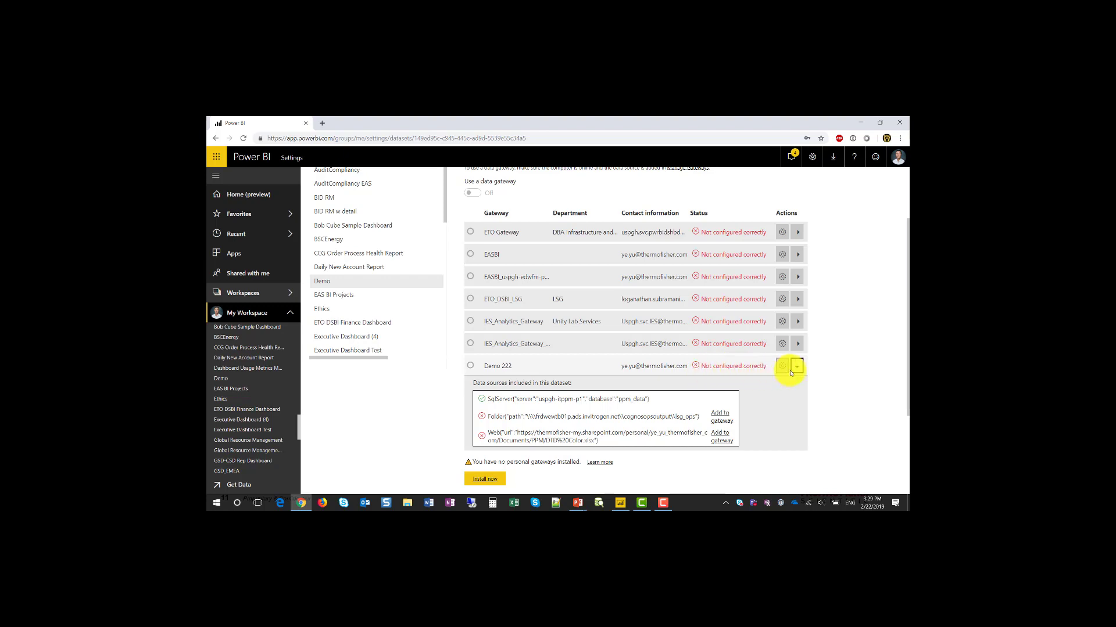
pyautogui.scroll(-2, 581, 406)
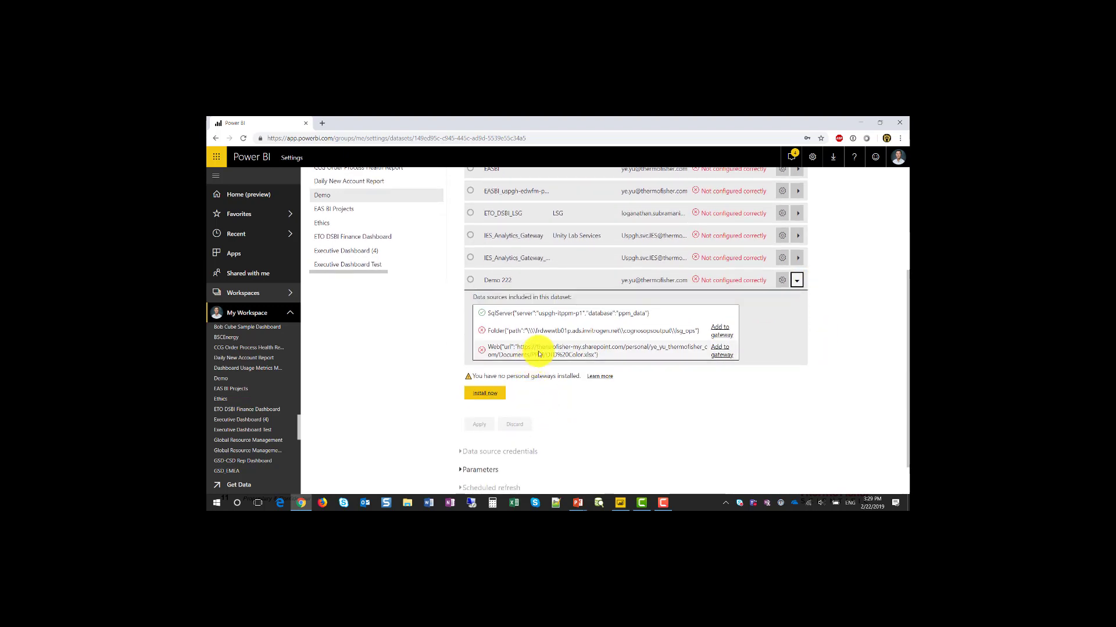
pyautogui.scroll(-1, 581, 363)
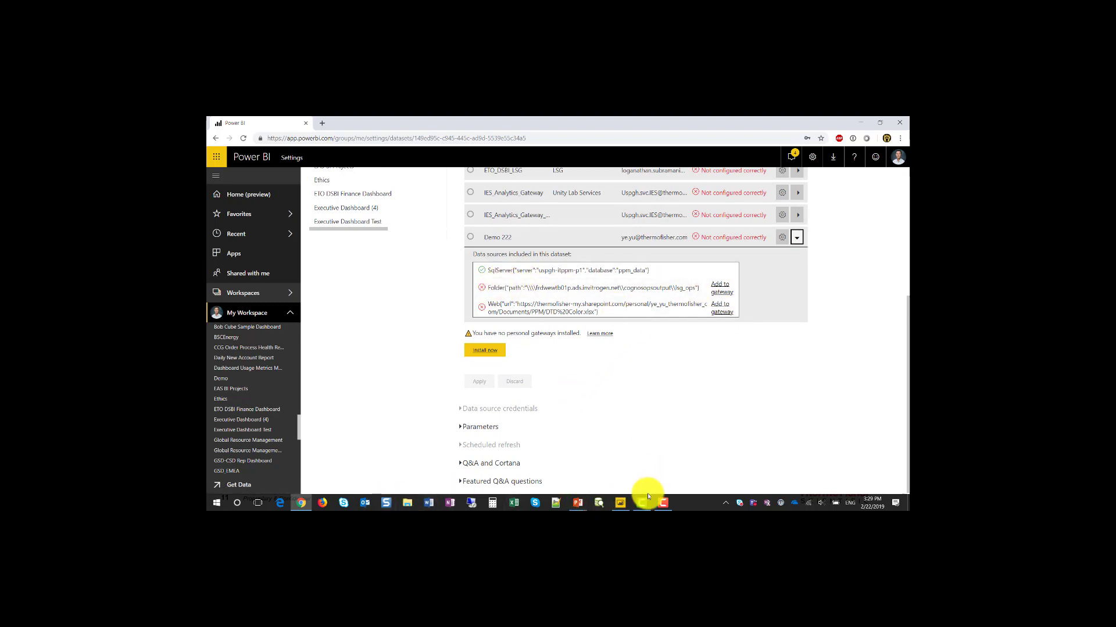
pyautogui.scroll(3, 817, 152)
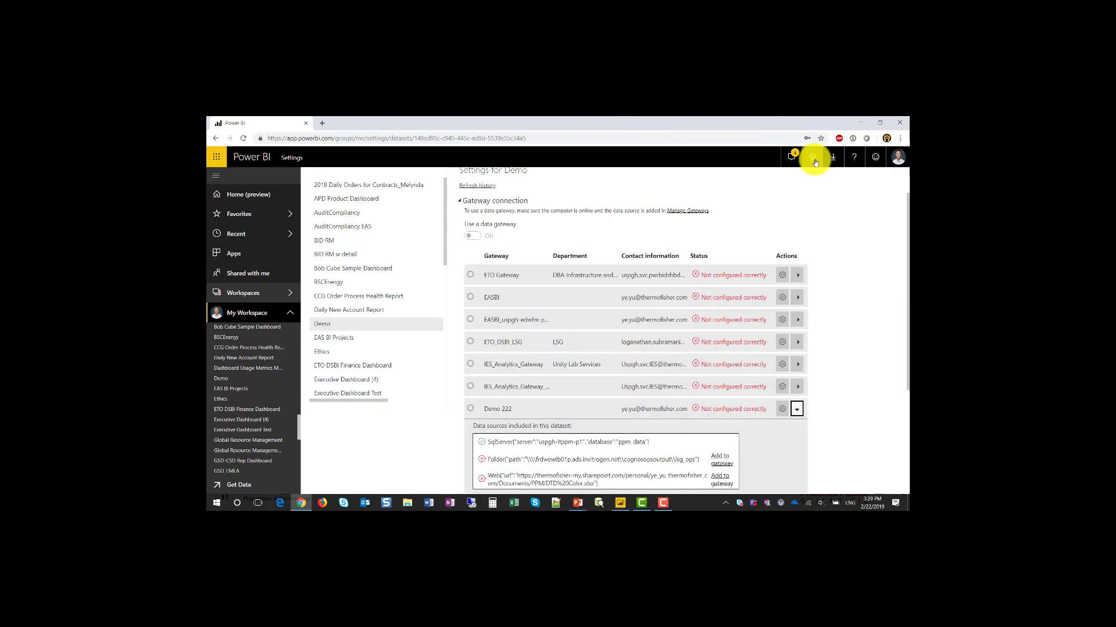
# Step: Open Manage gateways, show the Demo 222 cluster settings, and collapse the ETO Gateway list
pyautogui.click(812, 157)
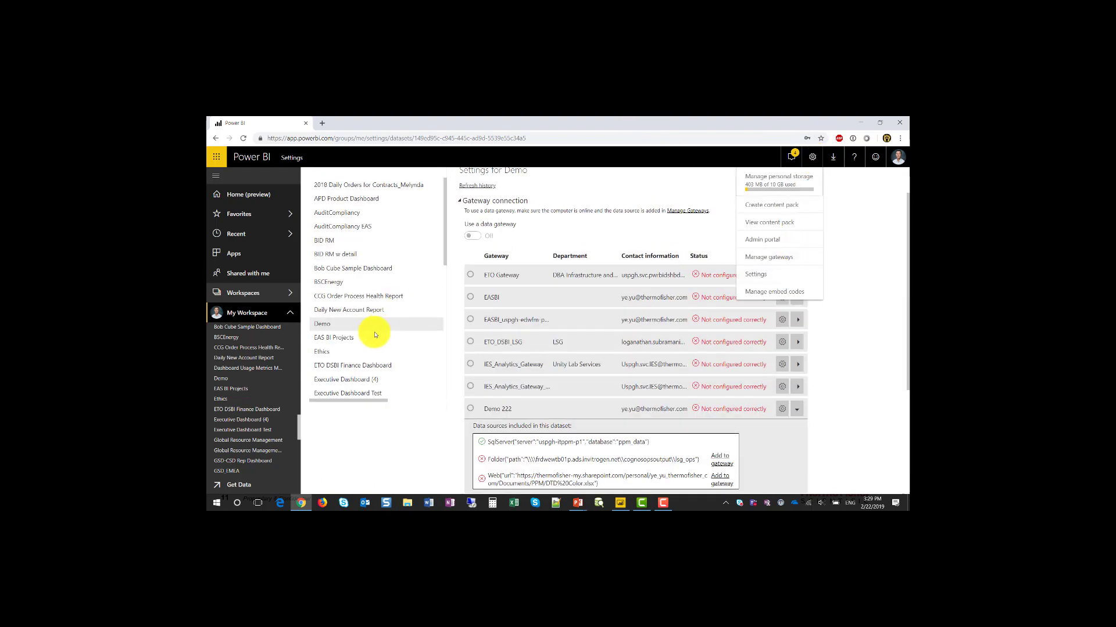
pyautogui.click(779, 261)
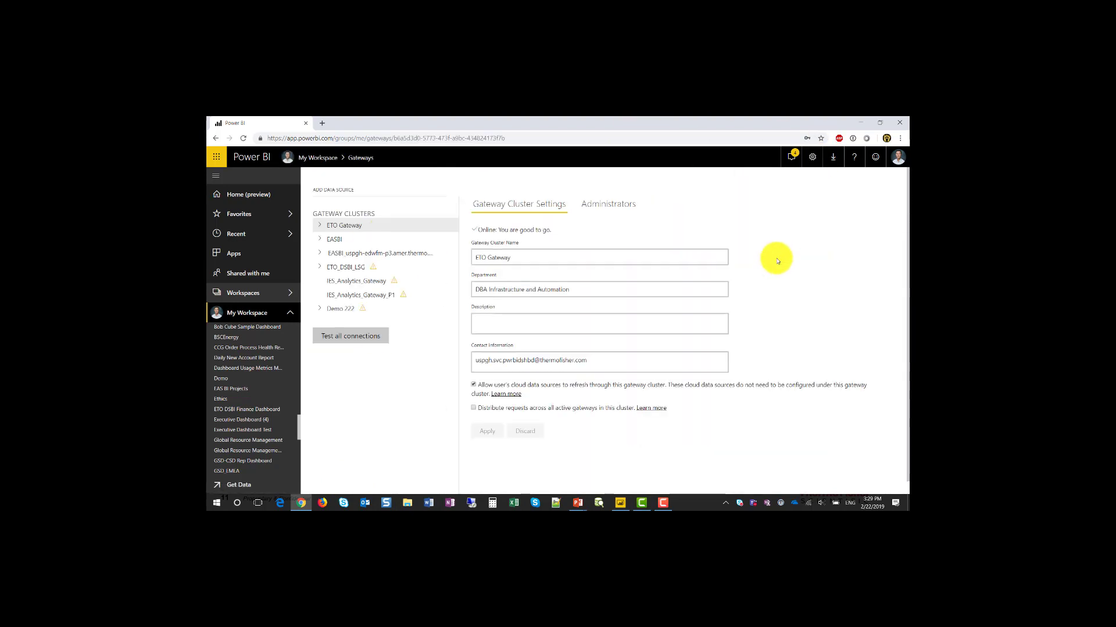
pyautogui.click(316, 311)
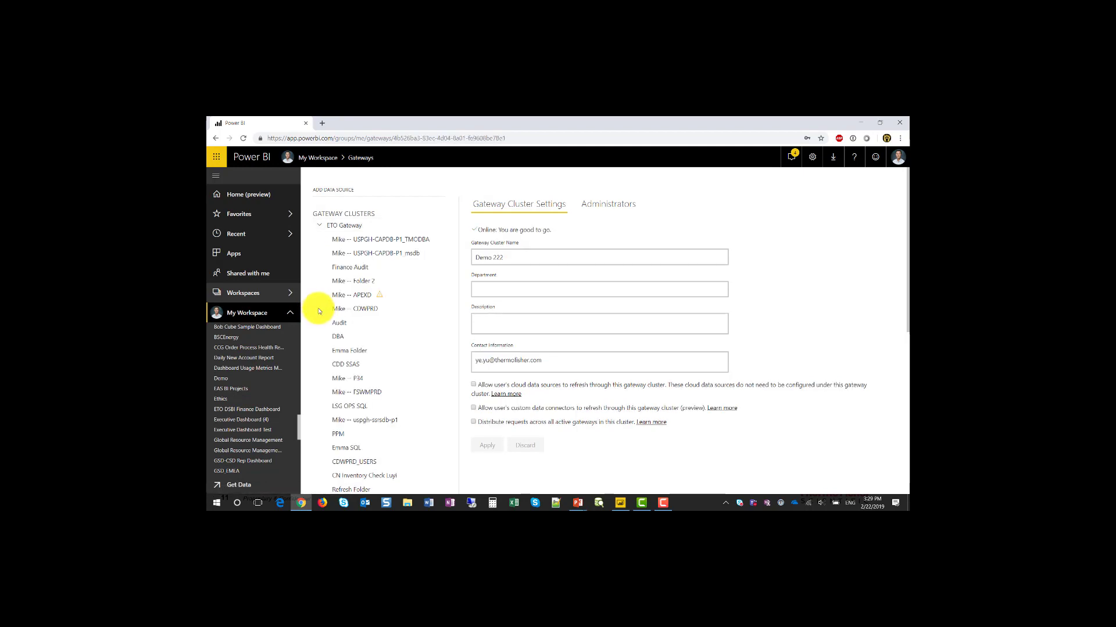
pyautogui.click(319, 228)
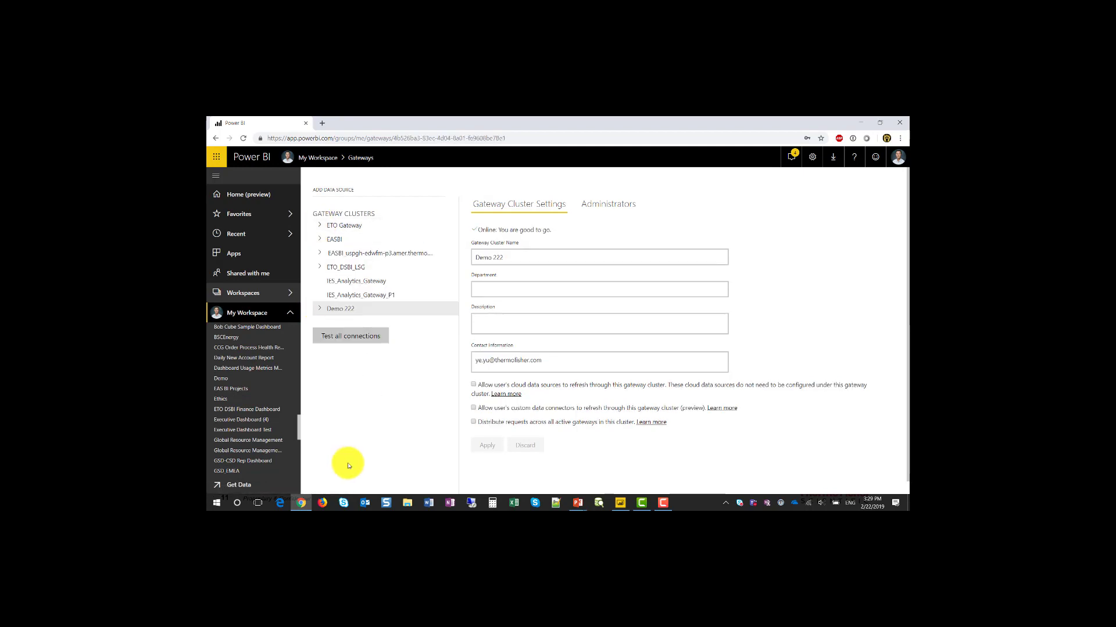
pyautogui.click(620, 503)
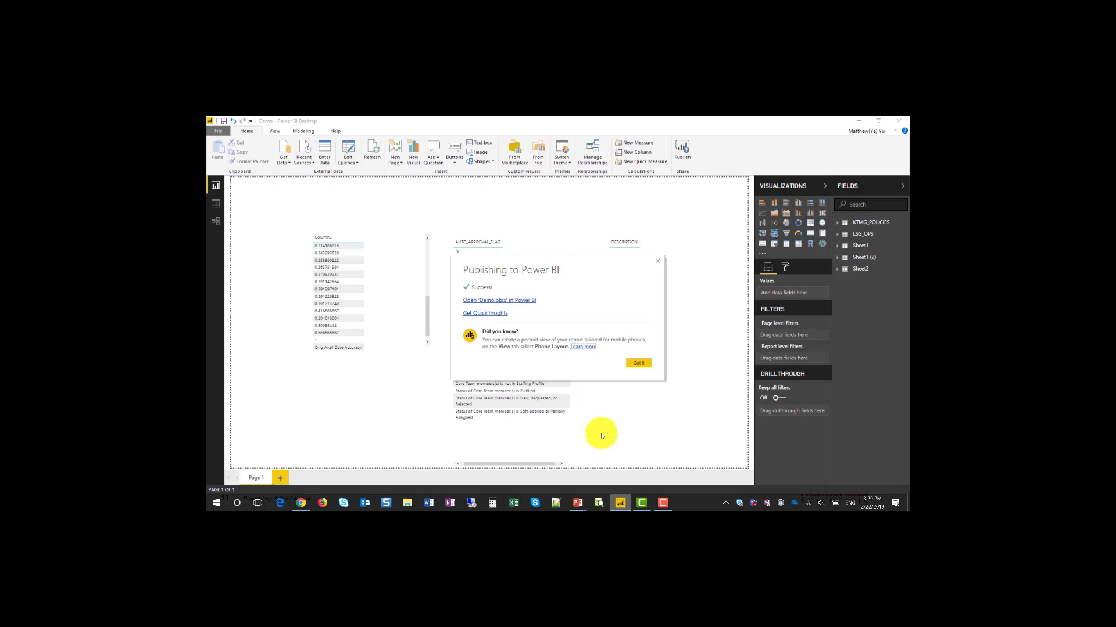
# Step: Dismiss the publish success, check the lsg_ops source's folder path unchanged, and return to the browser
pyautogui.click(638, 363)
pyautogui.click(347, 159)
pyautogui.click(349, 183)
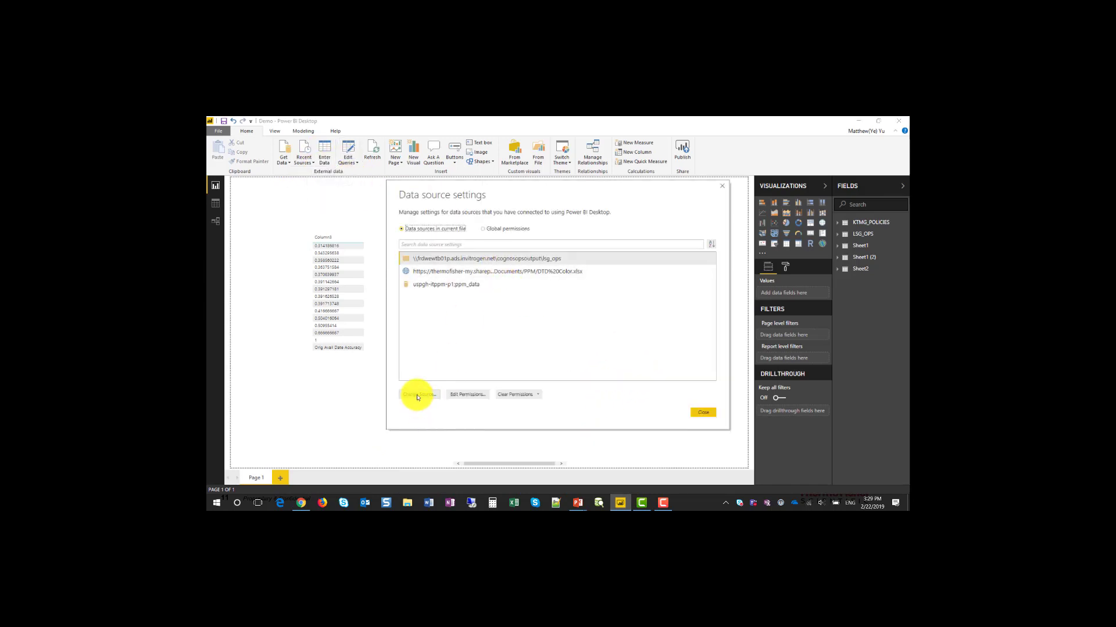
pyautogui.click(420, 395)
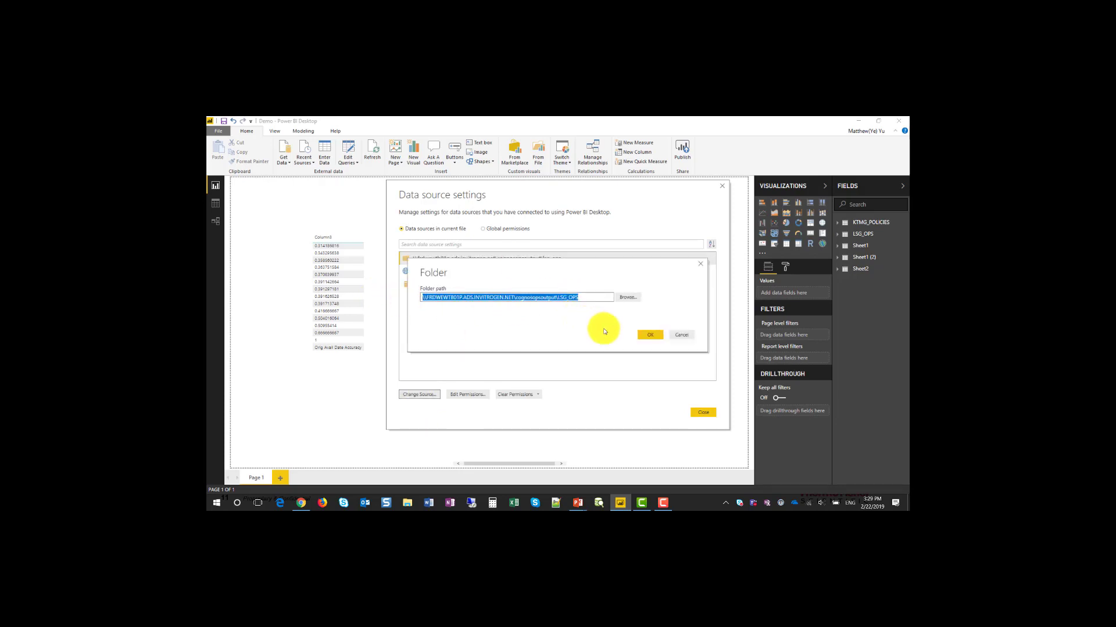
pyautogui.click(681, 335)
pyautogui.click(704, 415)
pyautogui.hotkey('alt', 'Tab')
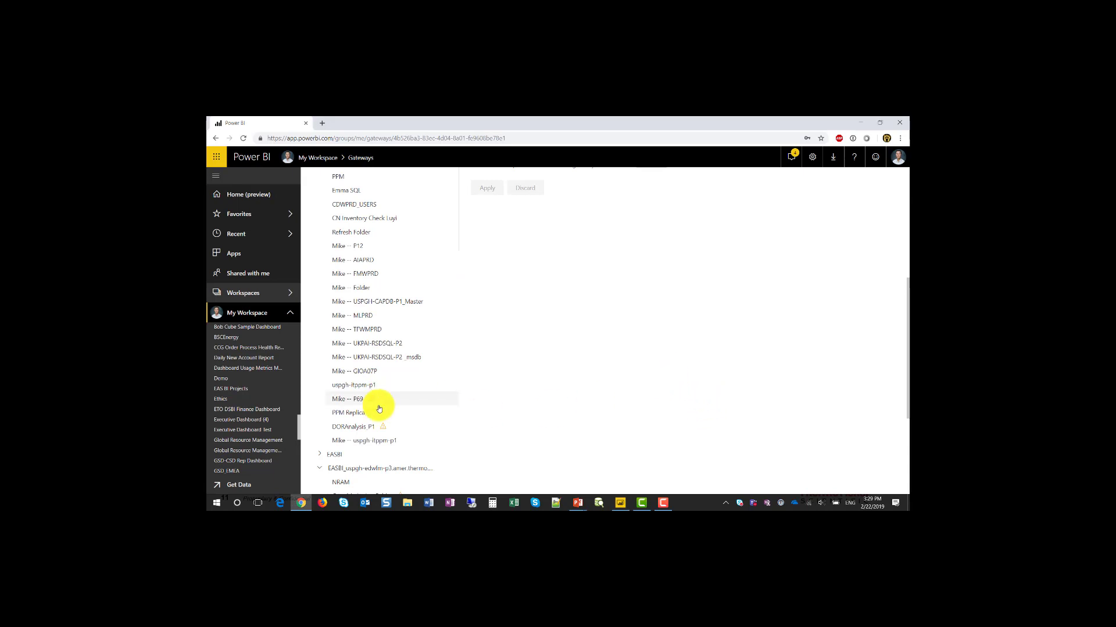
# Step: Add a Folder data source 'Demo Folder' with the LSG_OPS share path and account credentials
pyautogui.scroll(-3, 378, 419)
pyautogui.click(449, 460)
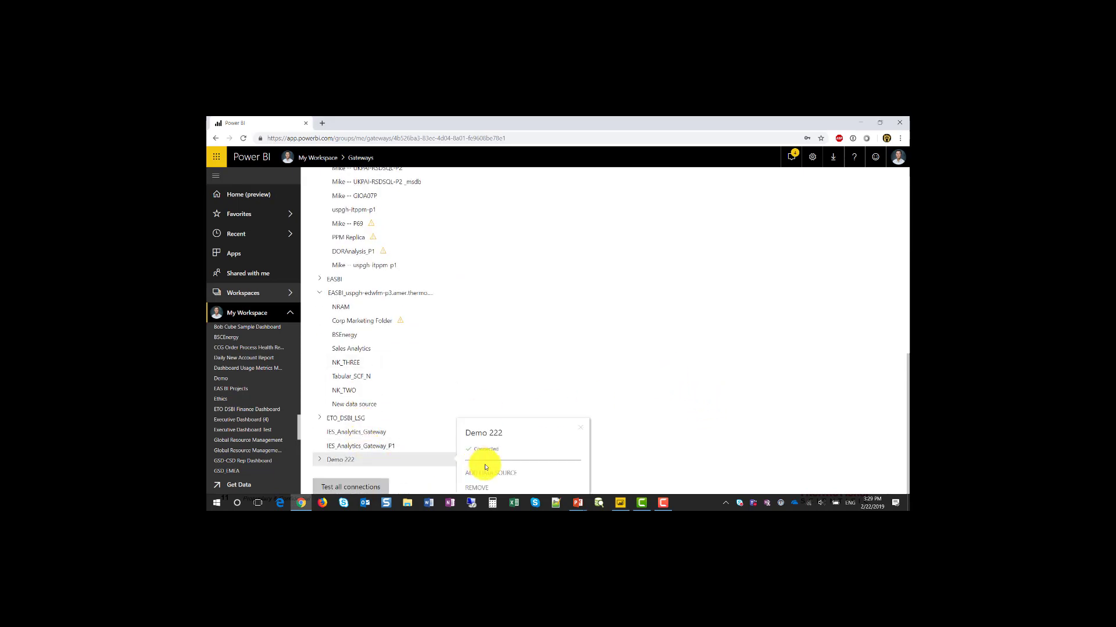
pyautogui.click(491, 470)
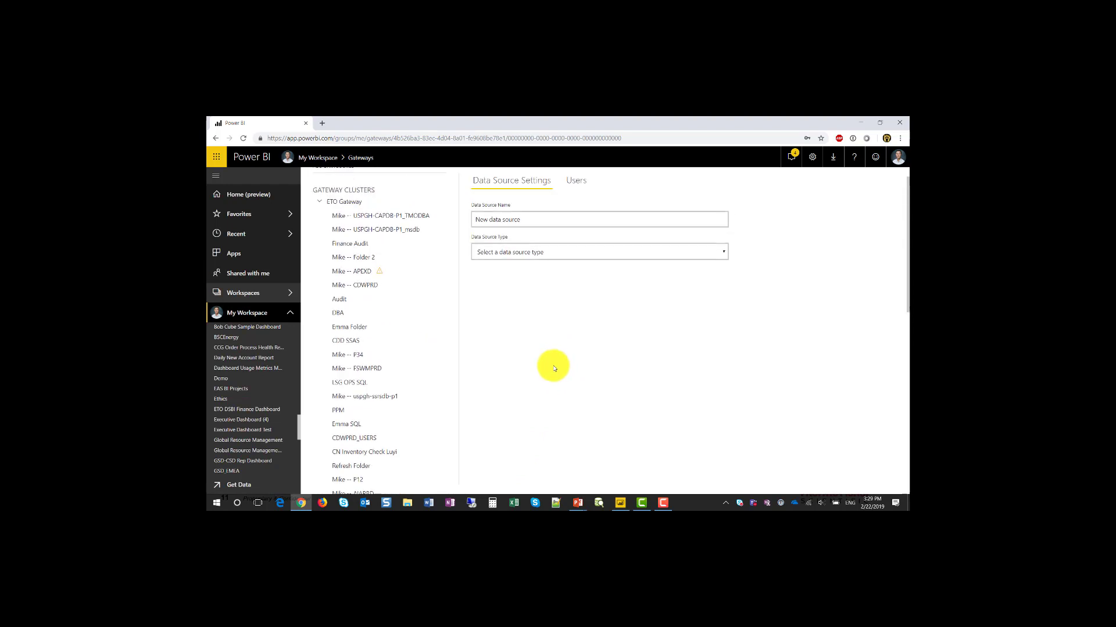
pyautogui.write('Demo Folder')
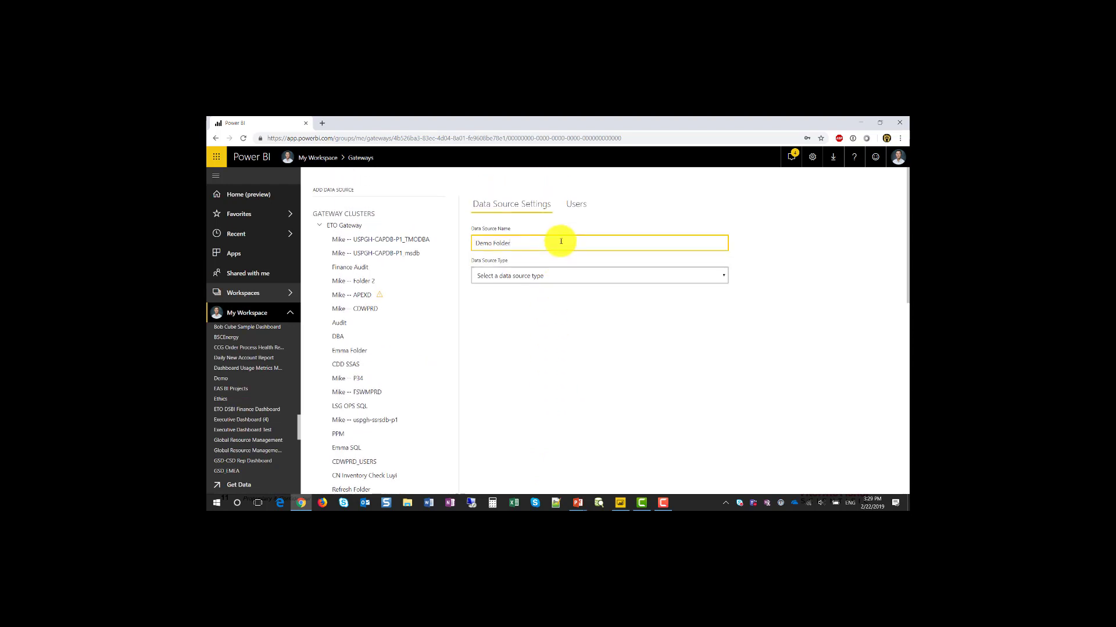
pyautogui.click(551, 277)
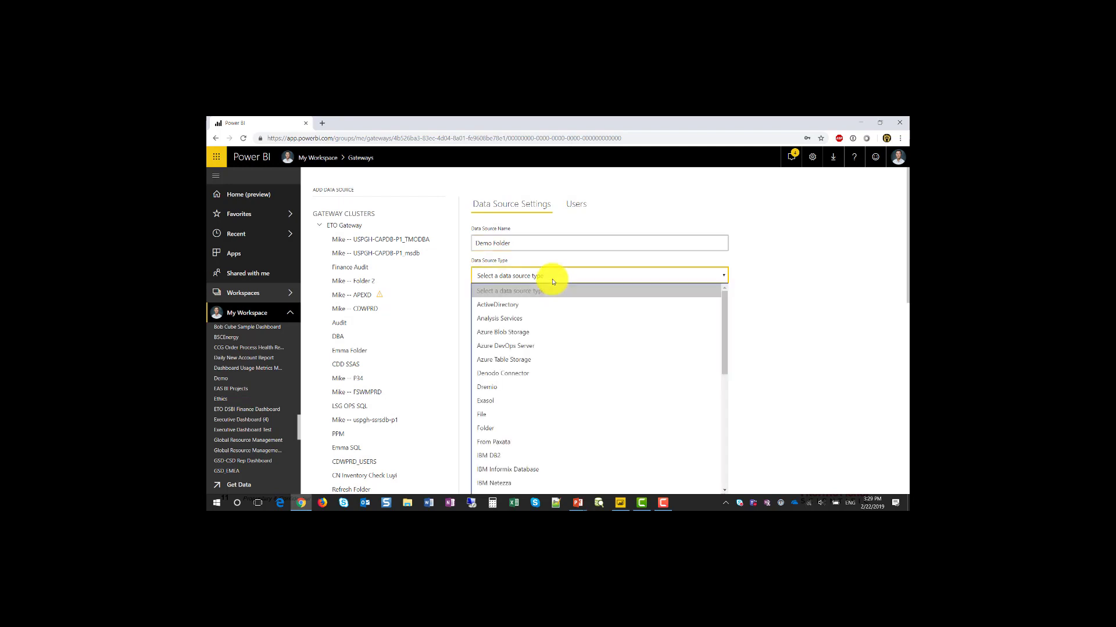
pyautogui.click(497, 432)
pyautogui.click(514, 306)
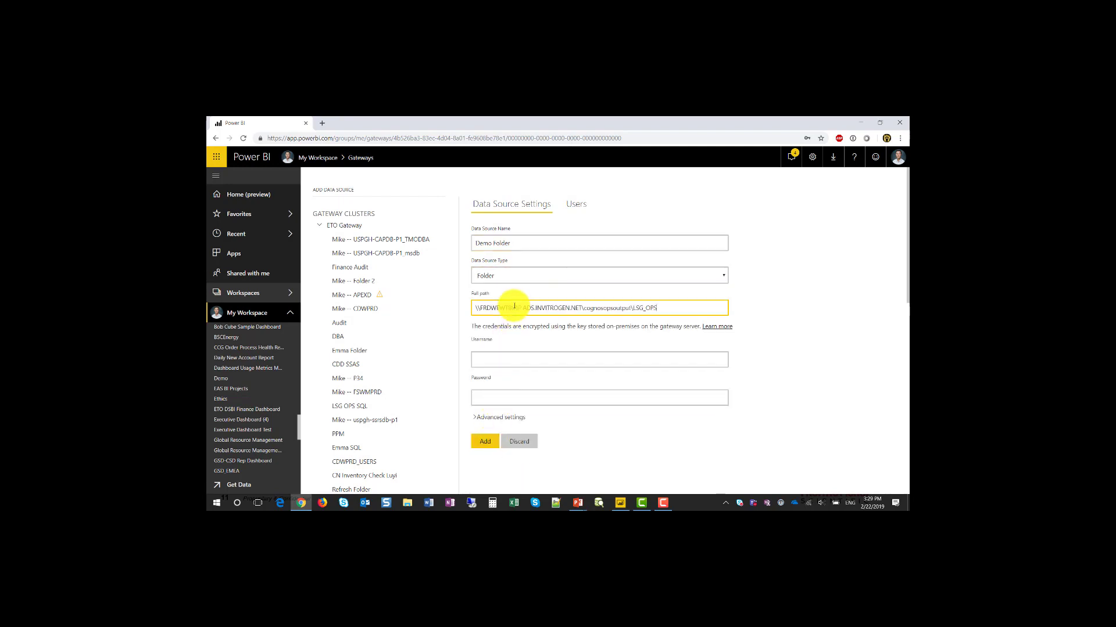
pyautogui.click(560, 361)
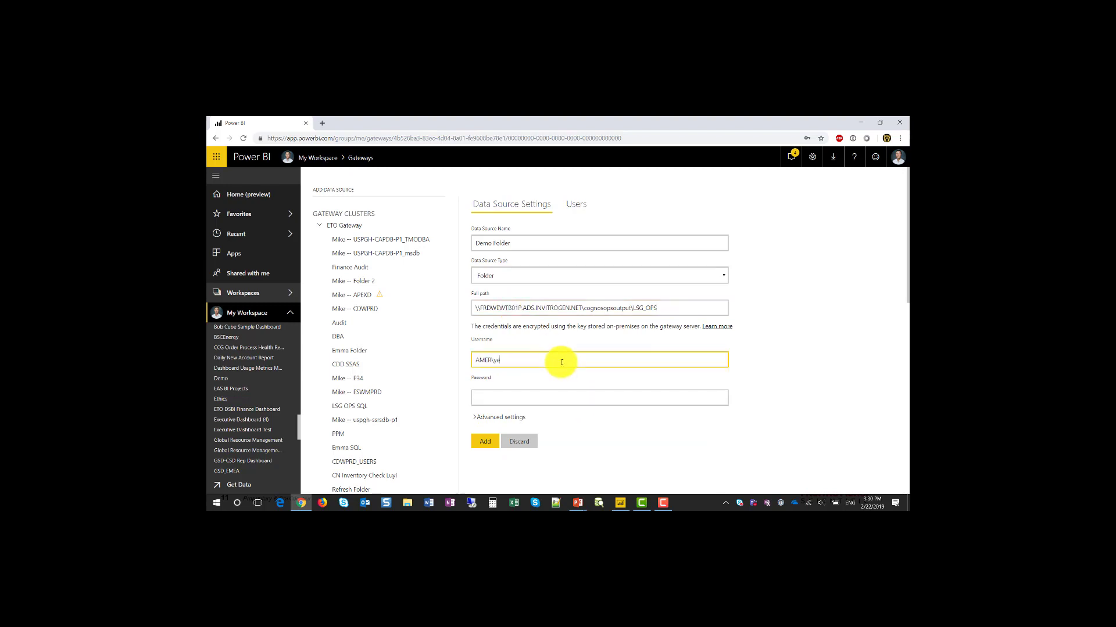
pyautogui.press('Tab')
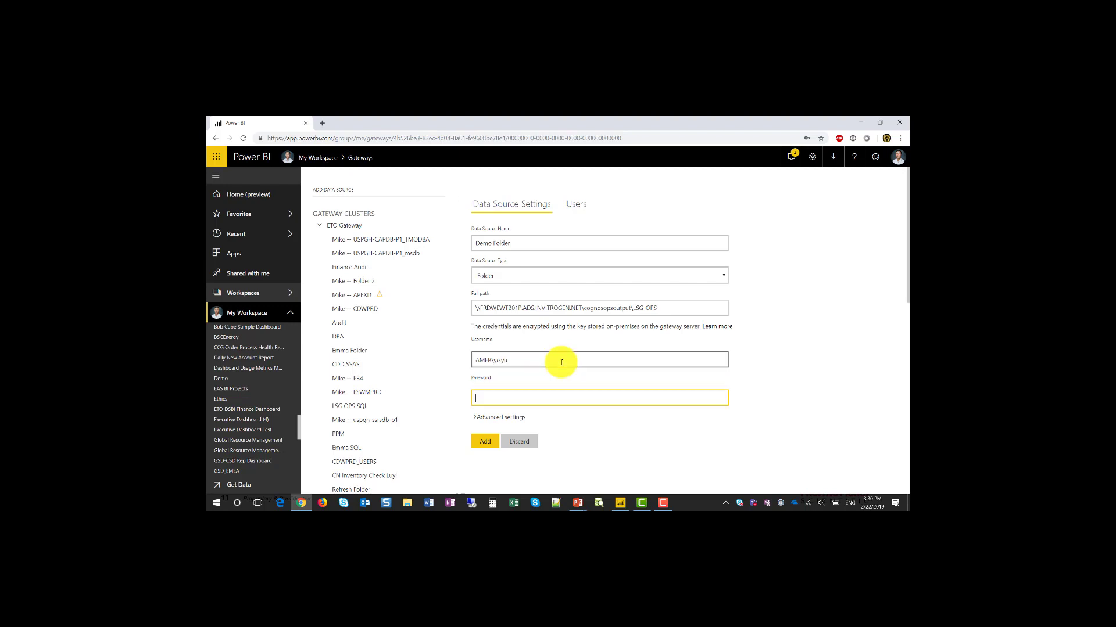
pyautogui.write('••••••')
pyautogui.click(484, 442)
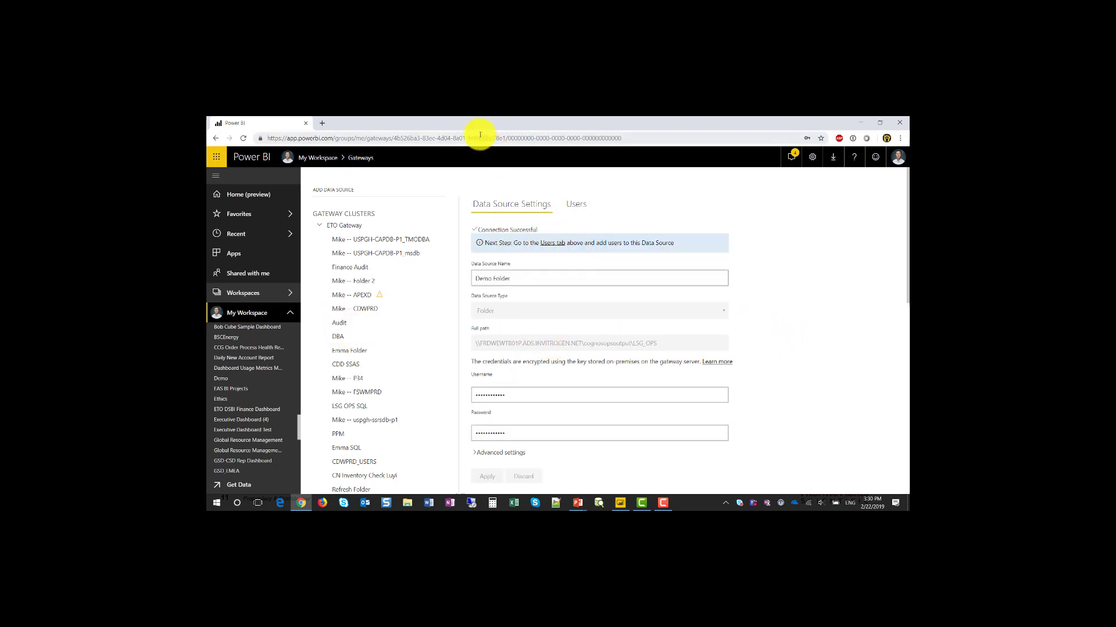
# Step: Check the new data source under Demo 222, then go back to Power BI Desktop's query options
pyautogui.scroll(-15, 371, 375)
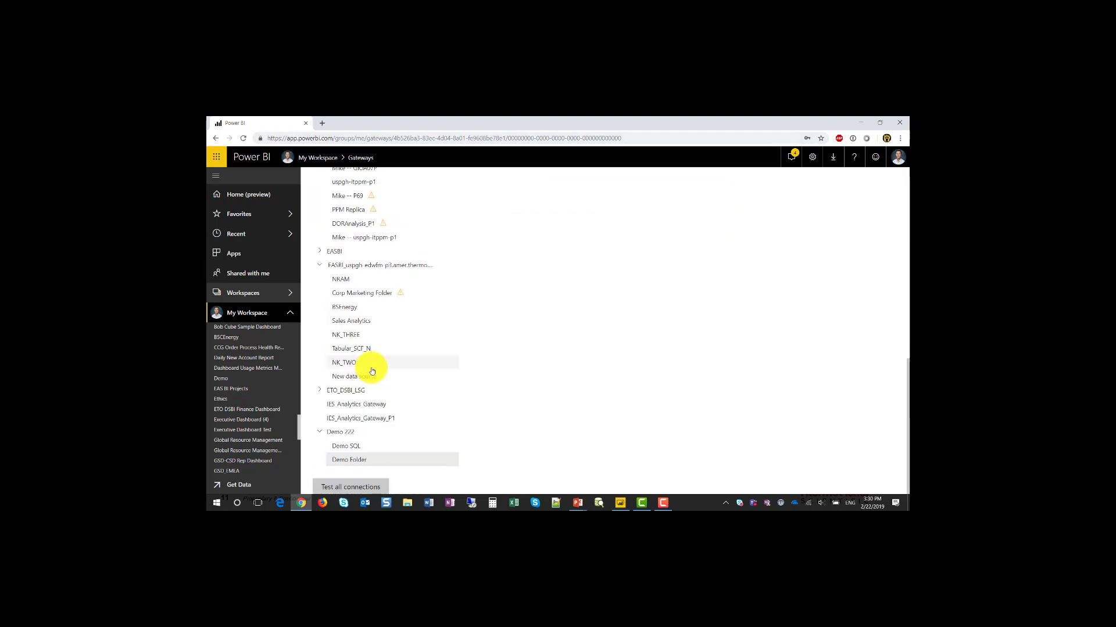
pyautogui.click(356, 451)
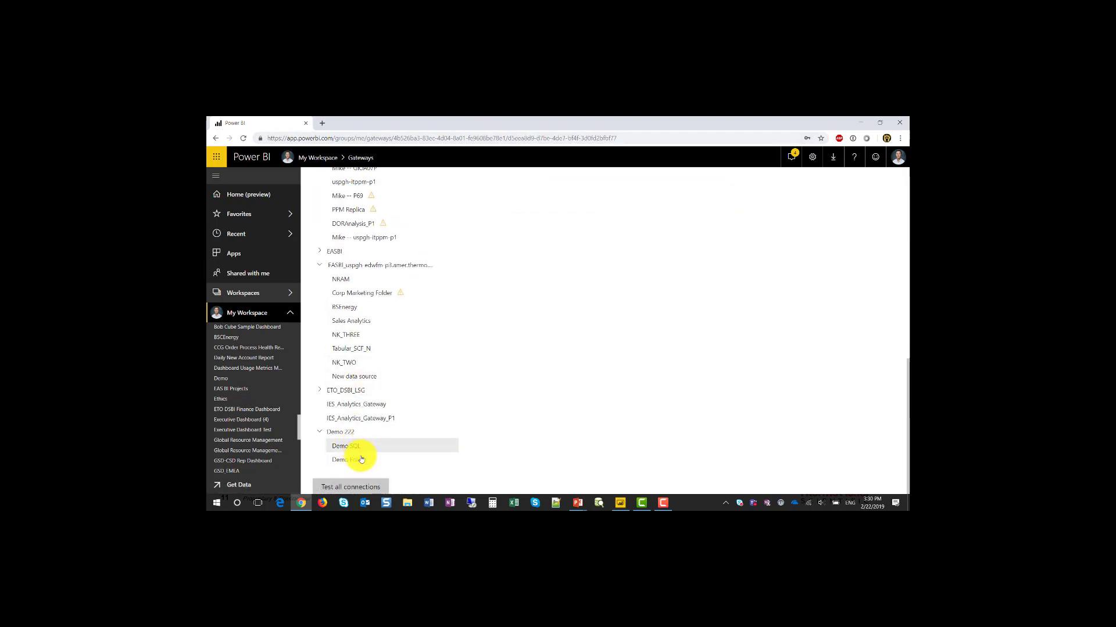
pyautogui.click(620, 502)
pyautogui.click(352, 163)
# Step: Compare the lsg_ops folder and ppm_data sources in Data source settings, then return to the browser
pyautogui.click(328, 184)
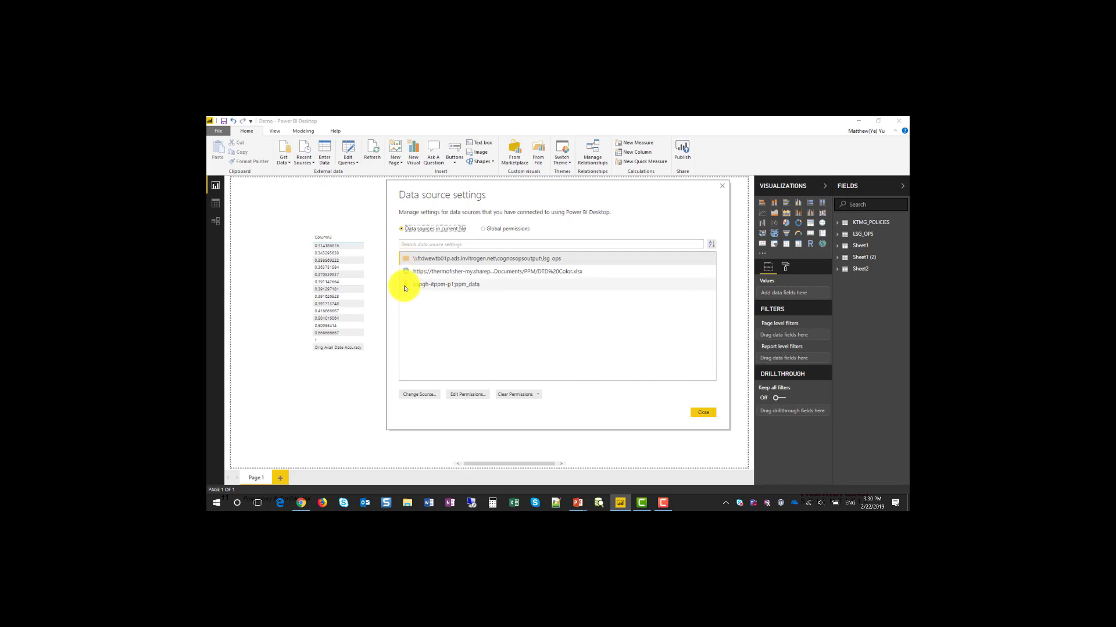
pyautogui.click(430, 259)
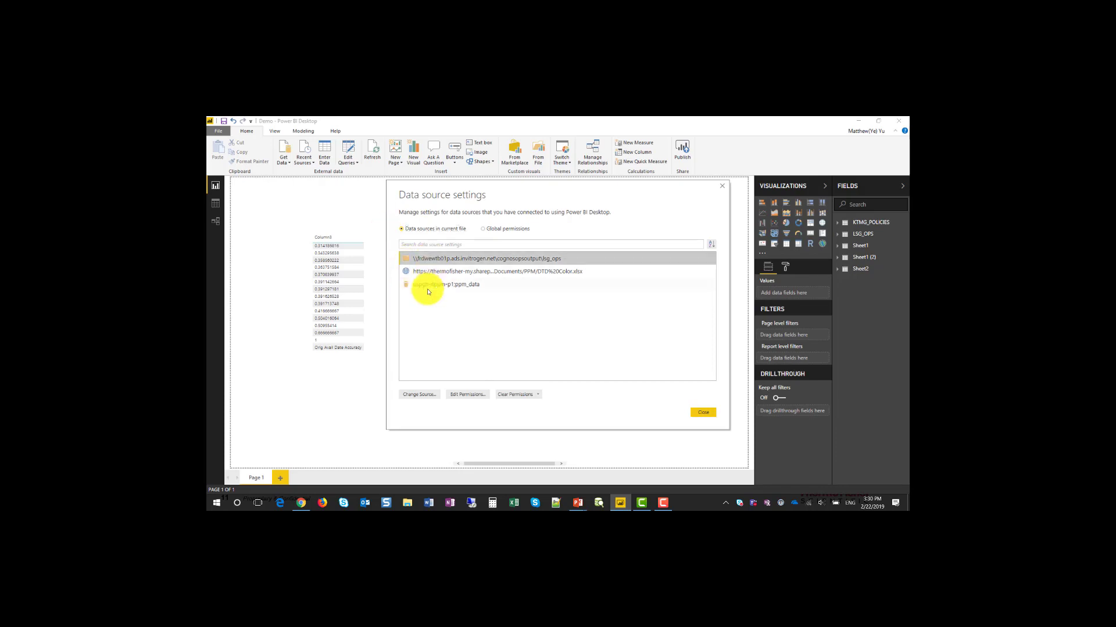
pyautogui.click(429, 289)
pyautogui.click(429, 262)
pyautogui.click(424, 285)
pyautogui.click(429, 260)
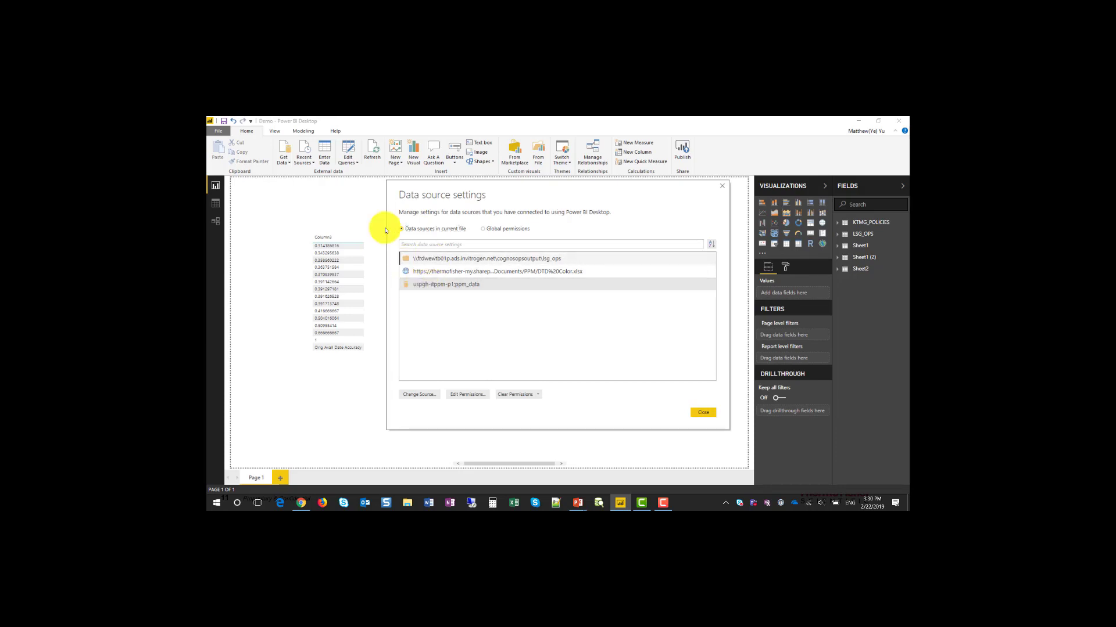
pyautogui.click(703, 412)
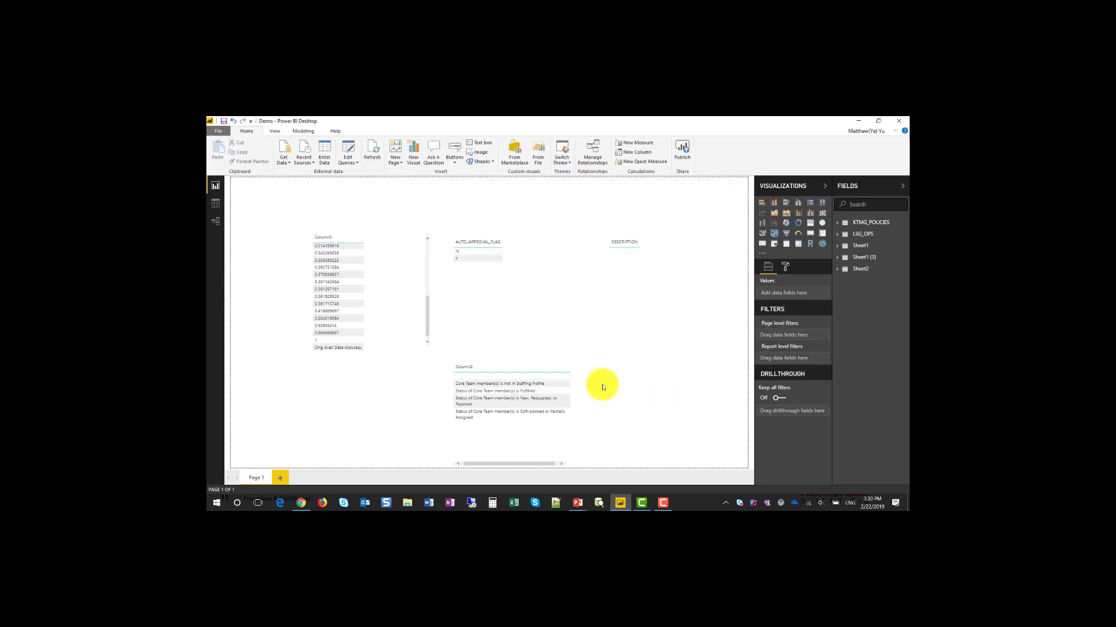
pyautogui.click(303, 502)
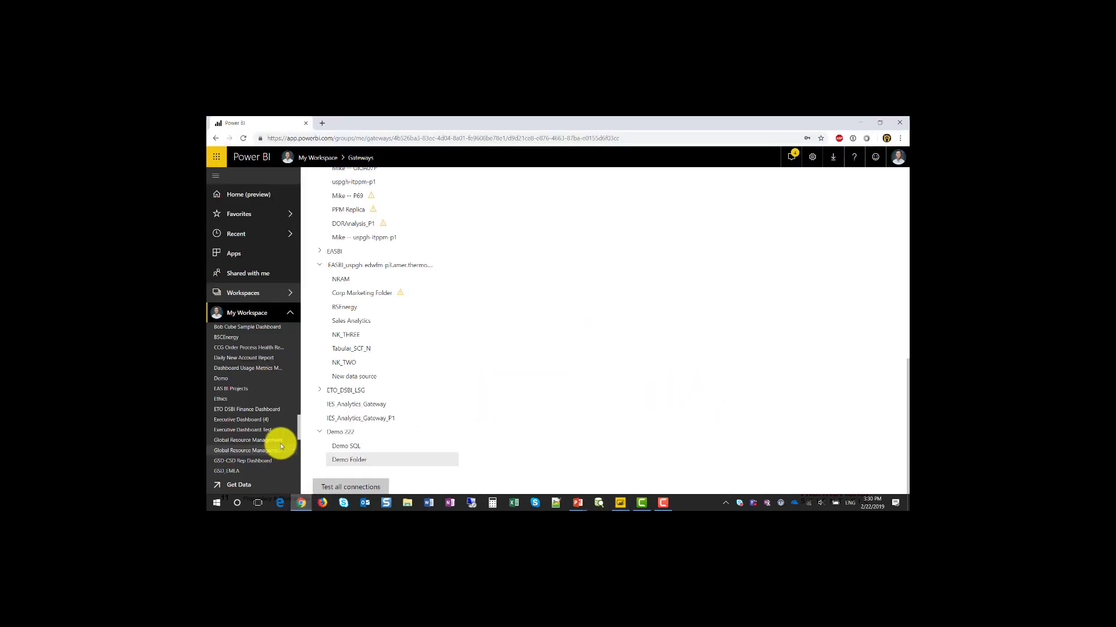
# Step: In the Demo dataset's settings, choose Demo 222 under Gateway connection and apply
pyautogui.click(293, 382)
pyautogui.click(323, 384)
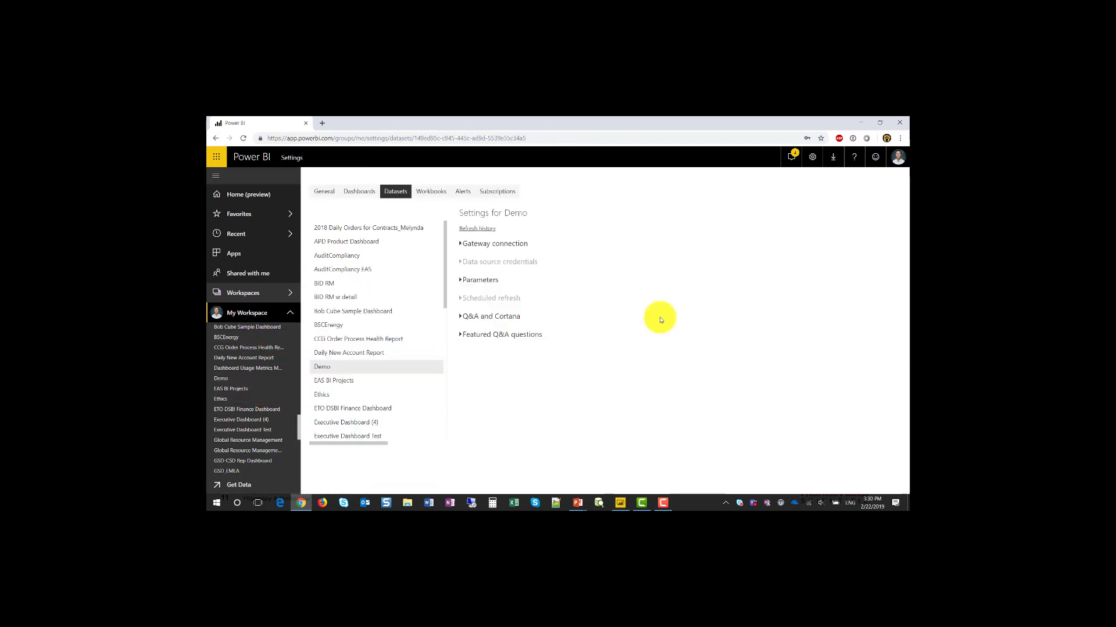
pyautogui.click(491, 246)
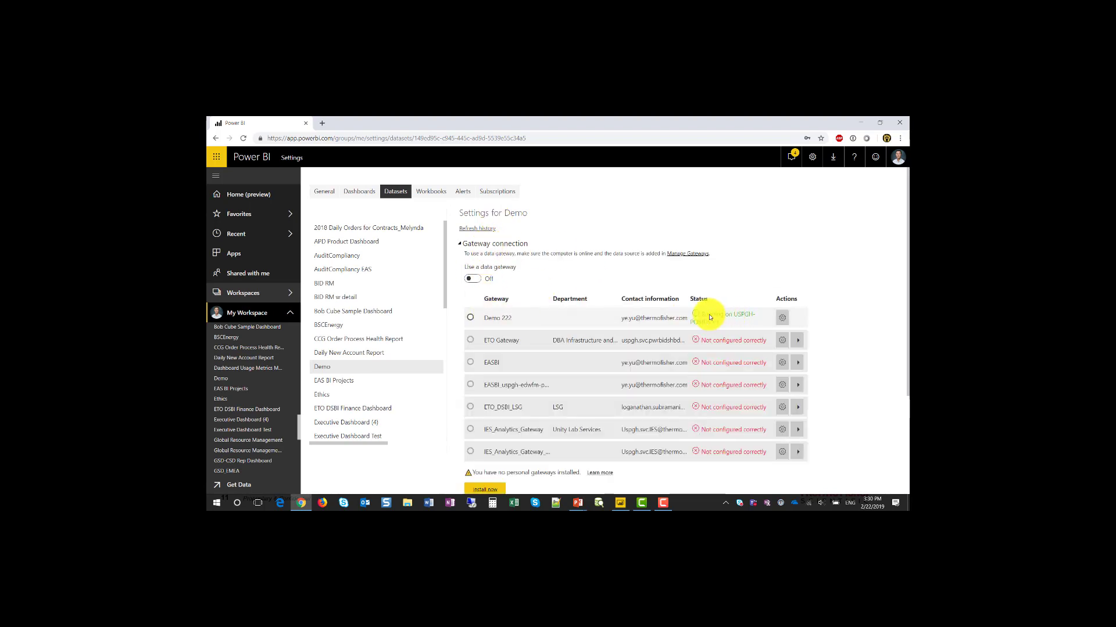
pyautogui.click(471, 318)
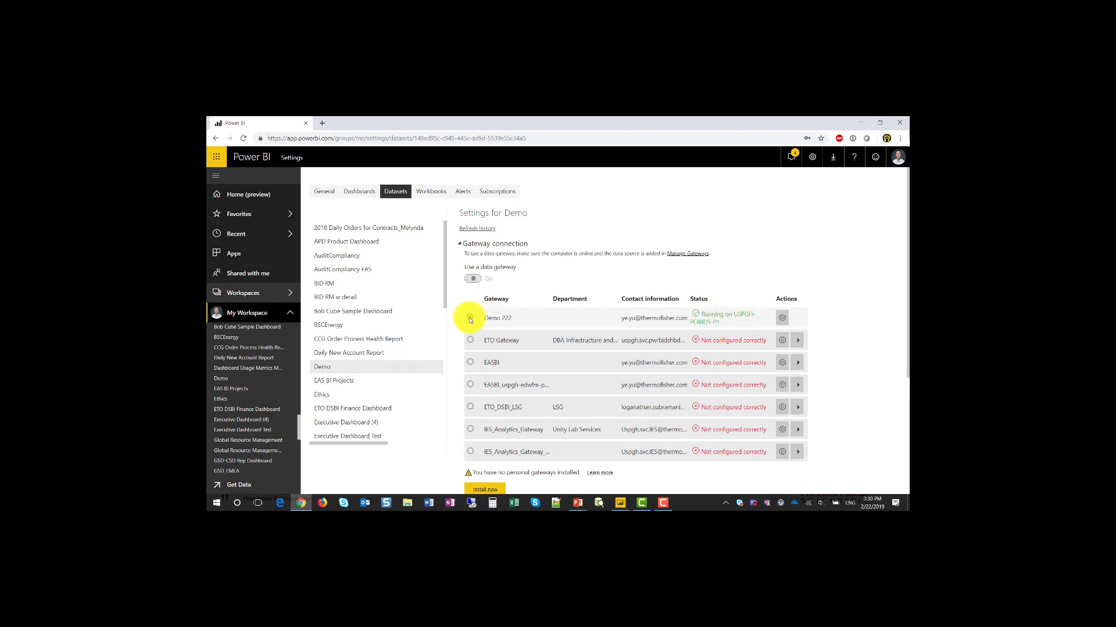
pyautogui.scroll(-2, 474, 372)
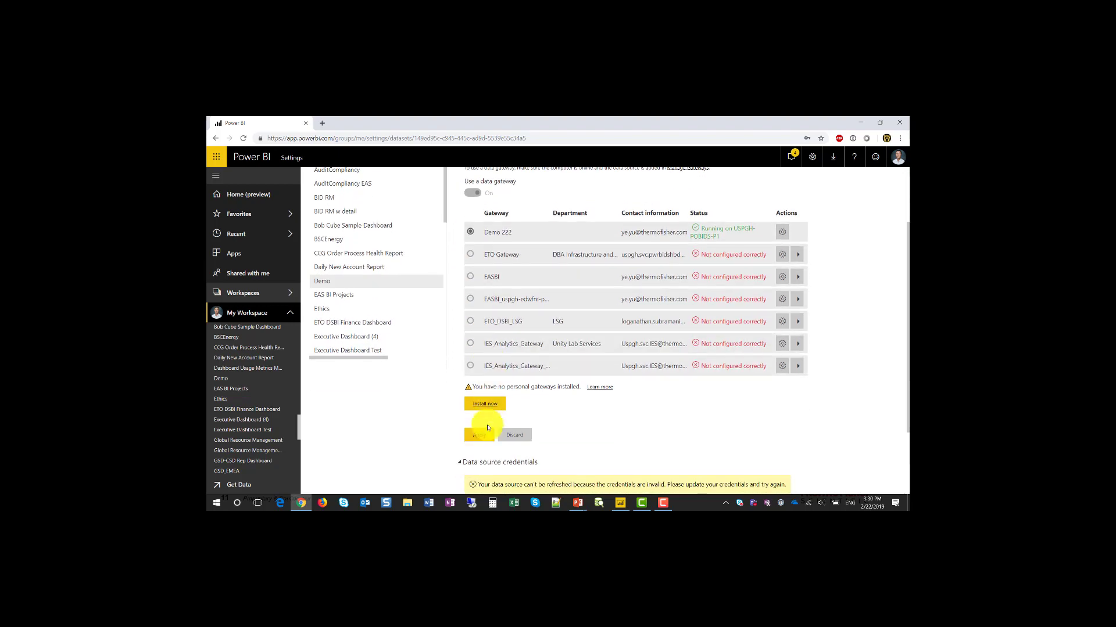
pyautogui.click(477, 436)
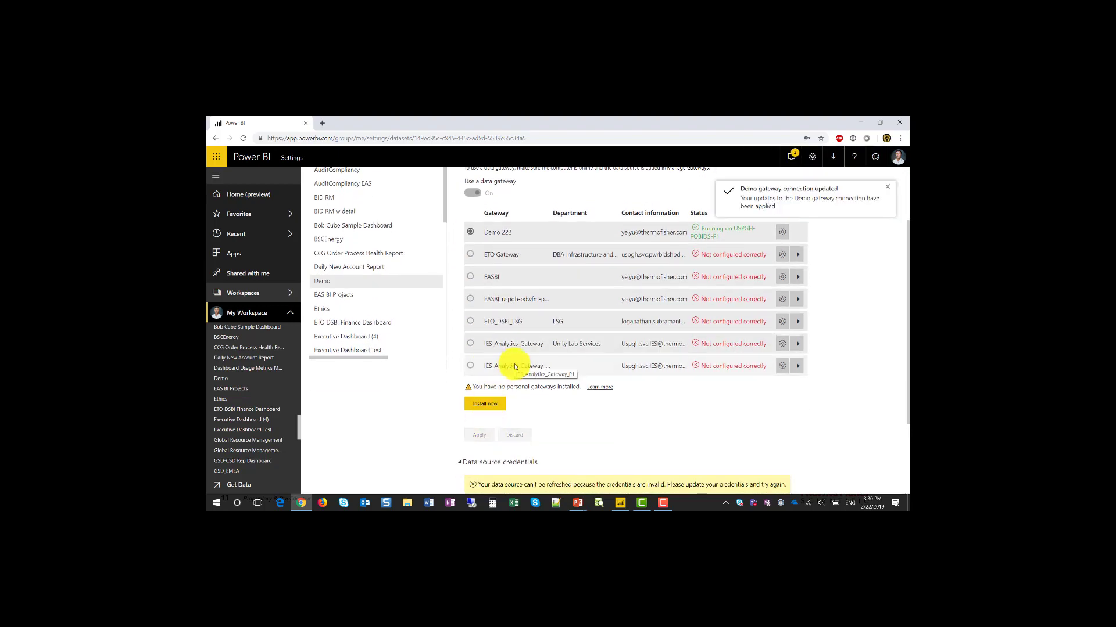
pyautogui.scroll(1, 514, 367)
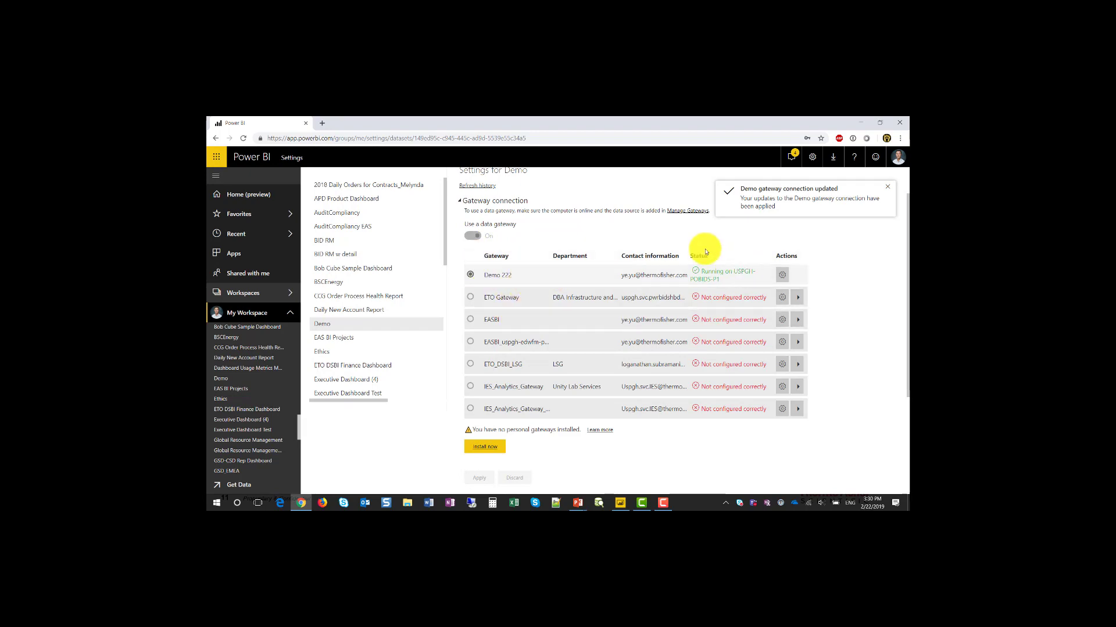
pyautogui.scroll(-1, 550, 300)
pyautogui.scroll(-1, 551, 303)
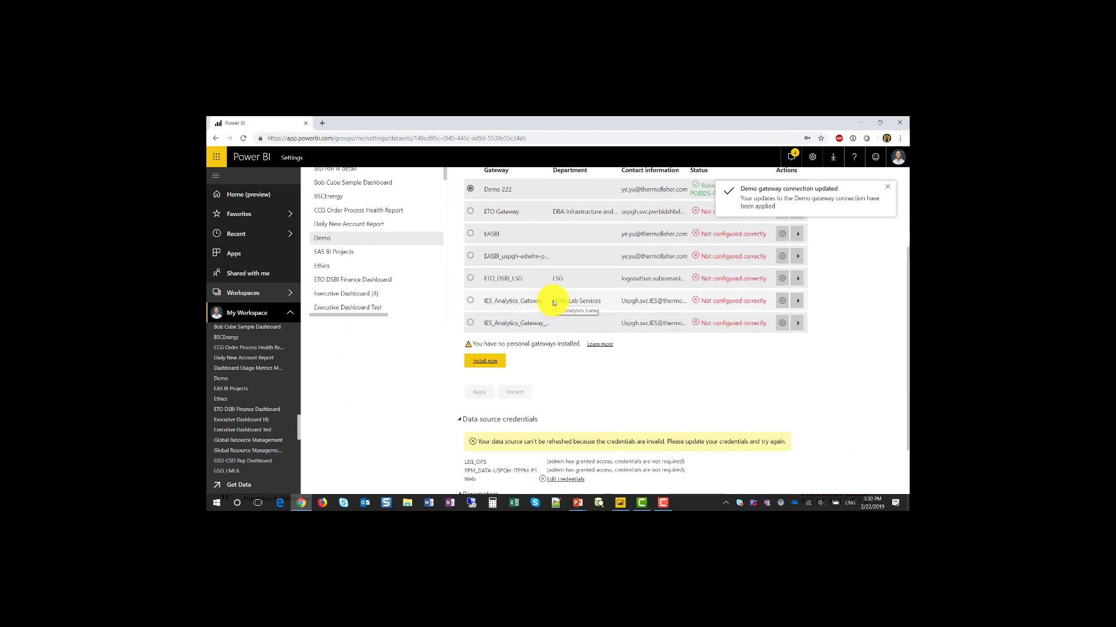
# Step: Set the Web source's credentials to OAuth2 and sign in with the current account
pyautogui.scroll(-2, 553, 302)
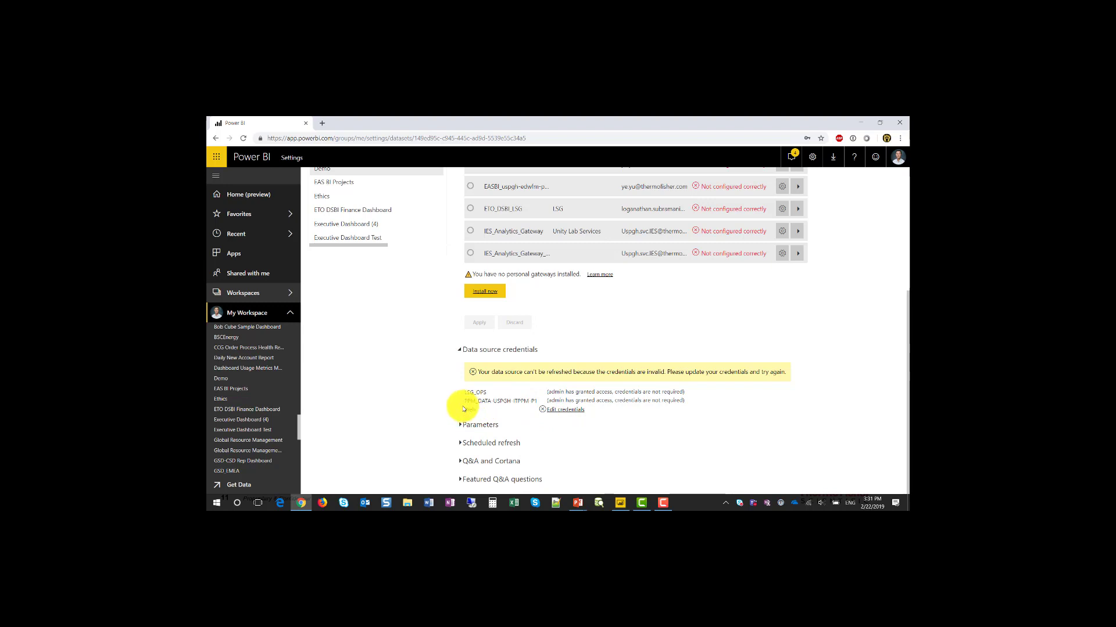
pyautogui.click(565, 410)
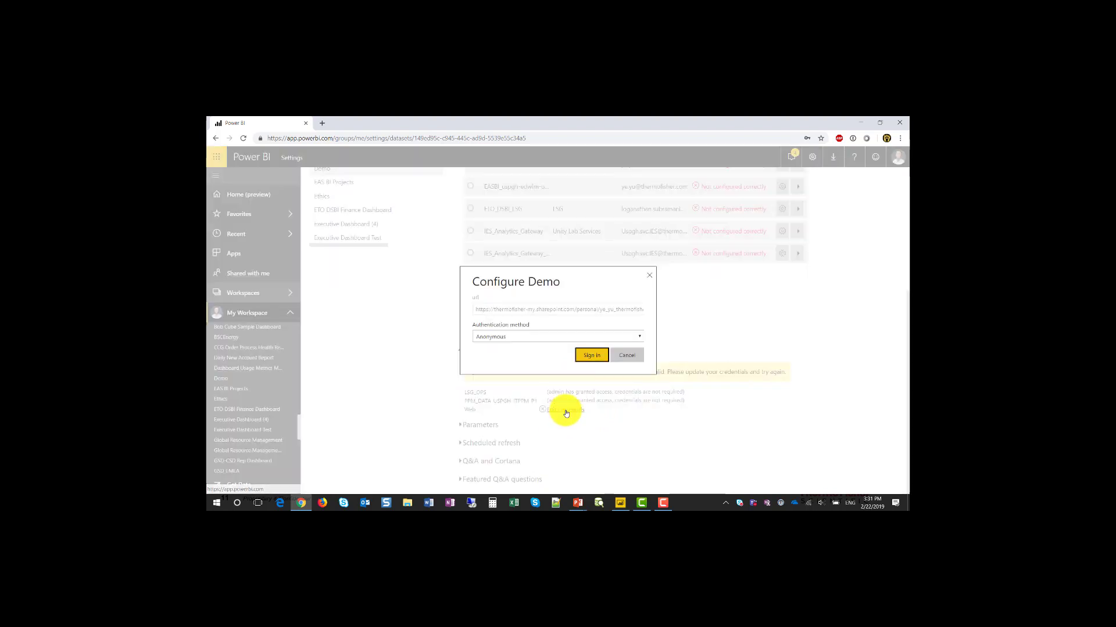
pyautogui.click(535, 338)
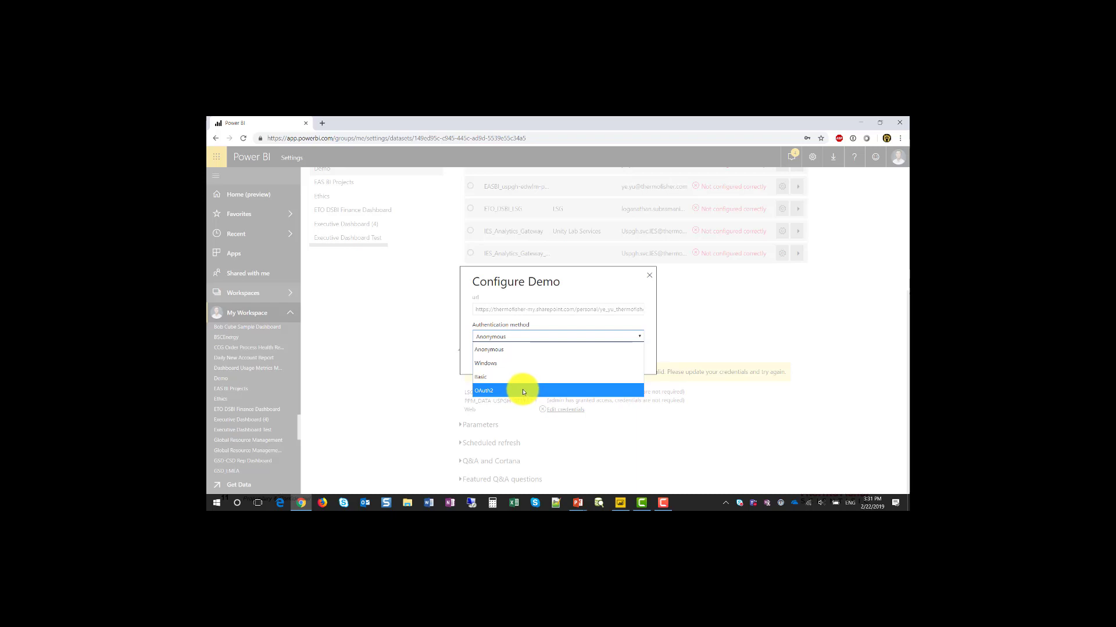
pyautogui.click(523, 391)
pyautogui.click(587, 356)
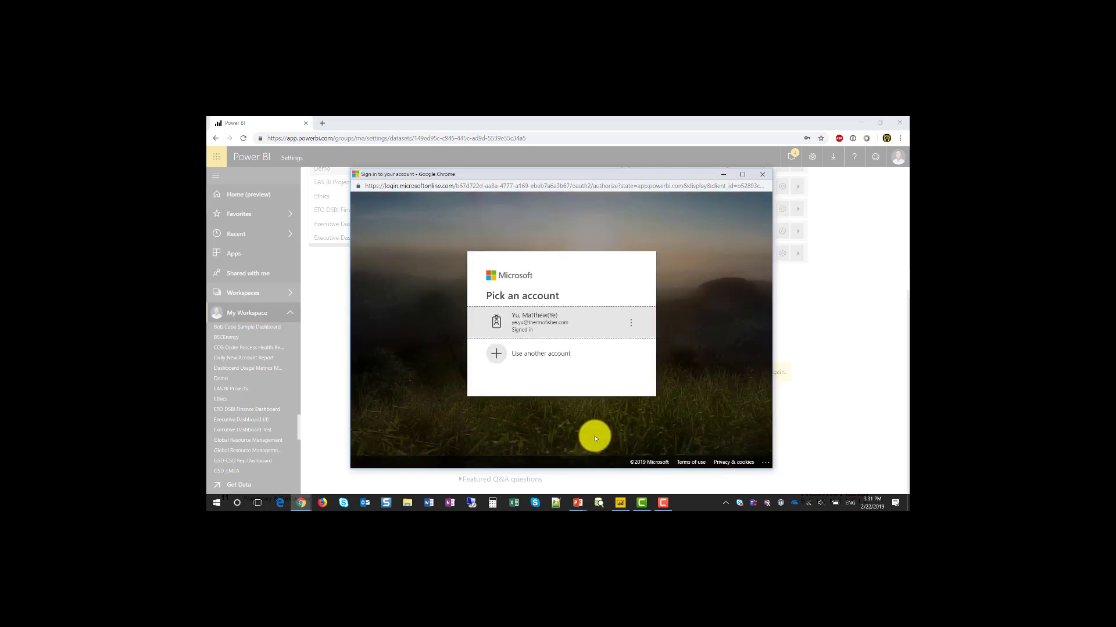
pyautogui.click(556, 323)
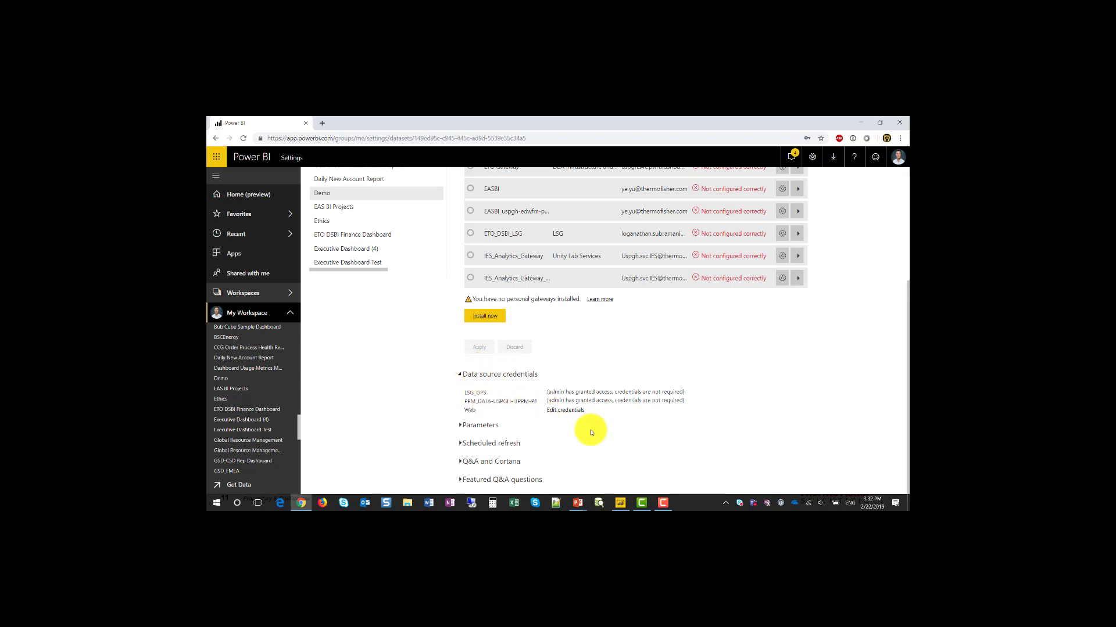
# Step: Switch Keep your data up to date on, add an 11:00 AM daily refresh time, and apply
pyautogui.click(504, 374)
pyautogui.click(482, 443)
pyautogui.scroll(-3, 497, 428)
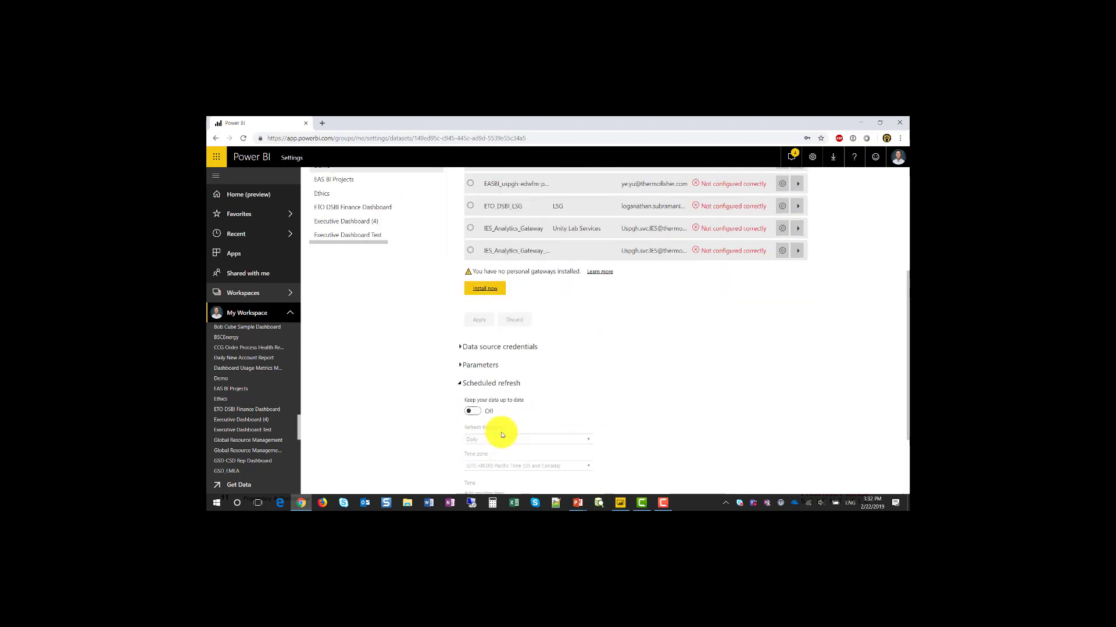
pyautogui.click(486, 409)
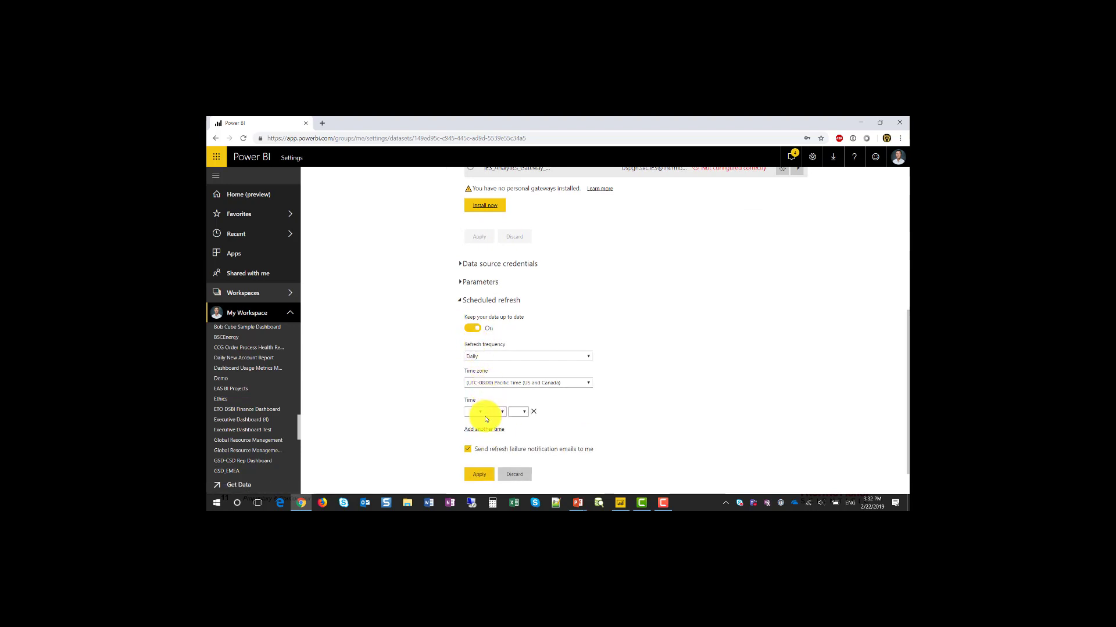
pyautogui.click(472, 411)
pyautogui.click(468, 386)
pyautogui.click(496, 414)
pyautogui.click(497, 443)
pyautogui.click(517, 413)
pyautogui.click(517, 437)
pyautogui.click(480, 474)
pyautogui.scroll(-1, 603, 372)
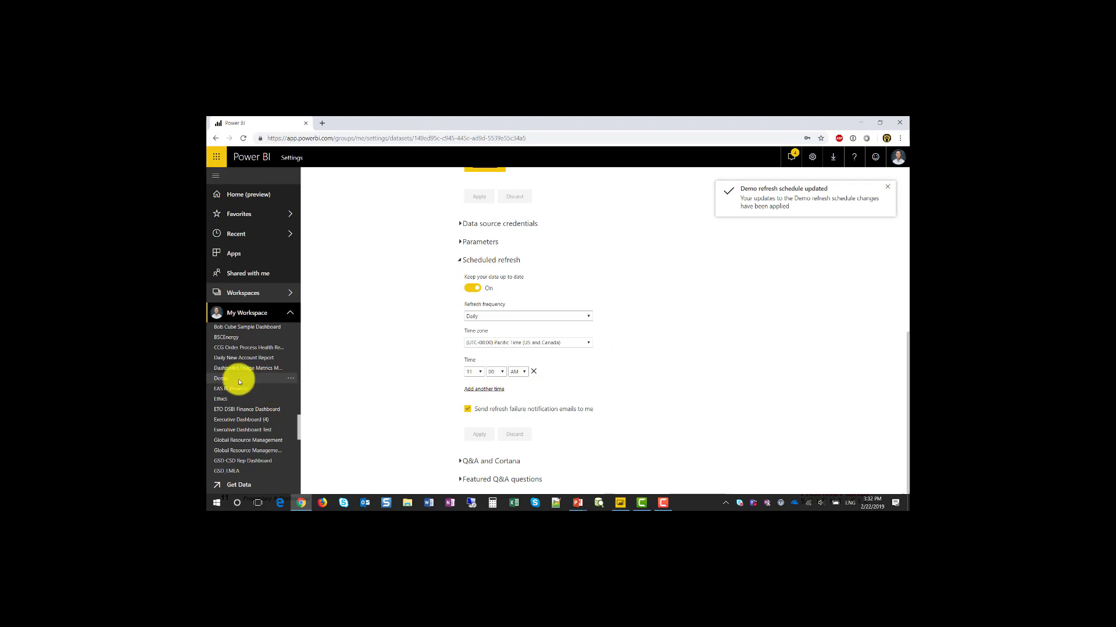
# Step: Trigger Refresh now on the Demo dataset from My Workspace
pyautogui.scroll(-2, 239, 383)
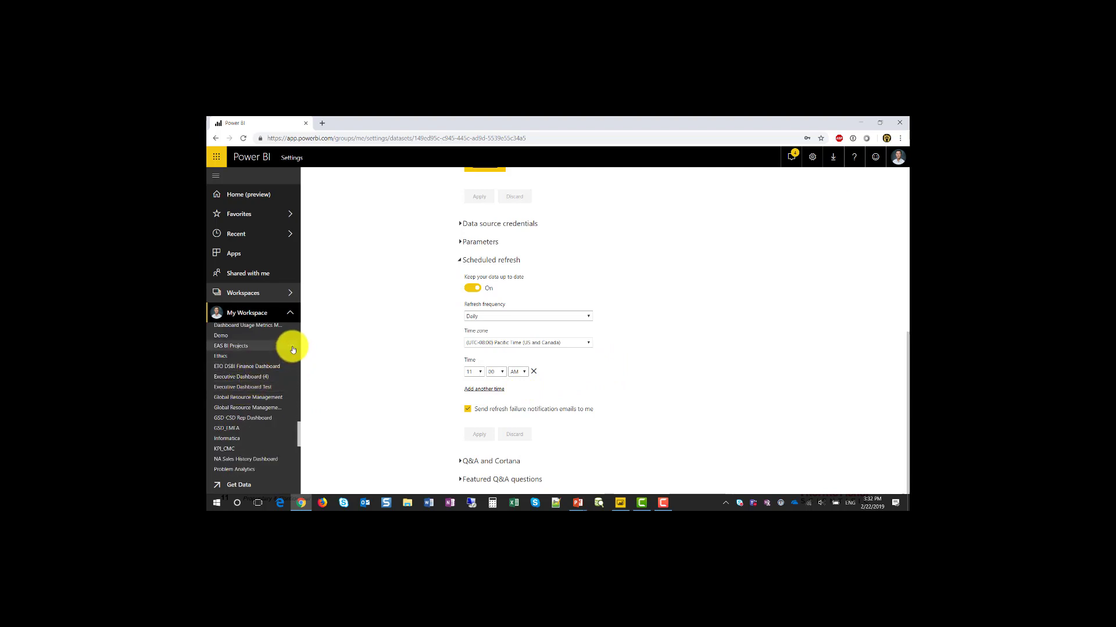
pyautogui.click(293, 339)
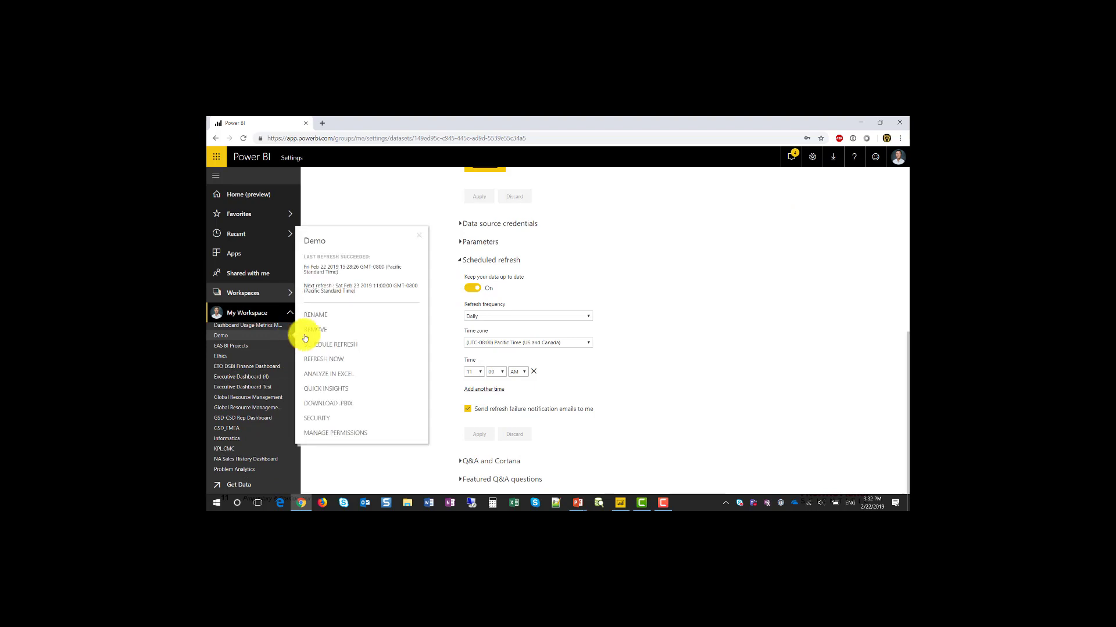
pyautogui.click(334, 361)
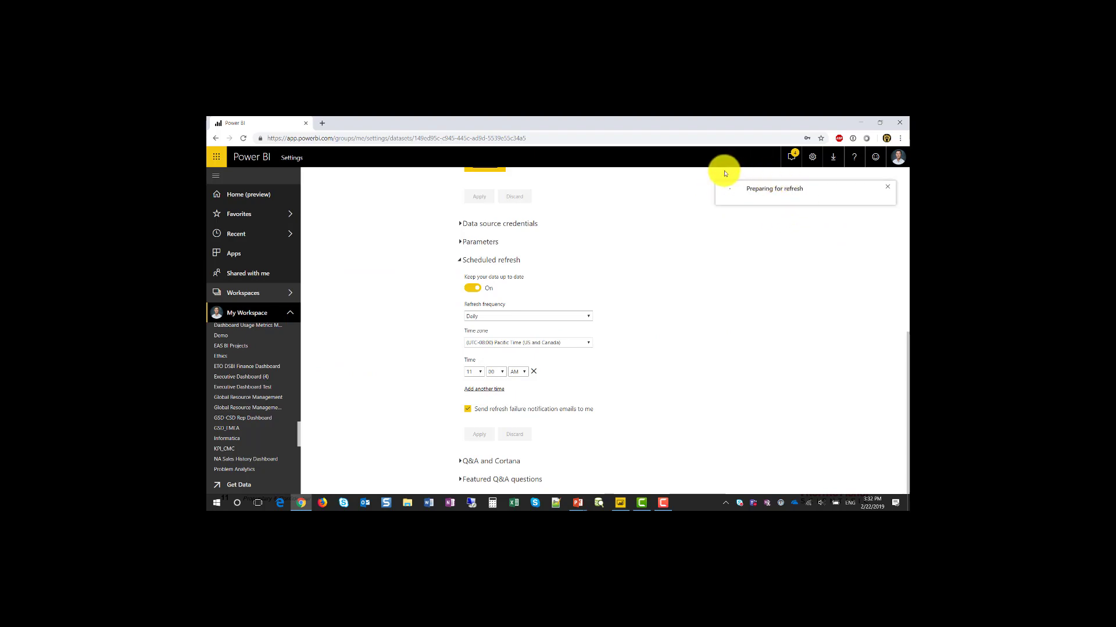
pyautogui.scroll(3, 712, 402)
pyautogui.scroll(4, 715, 402)
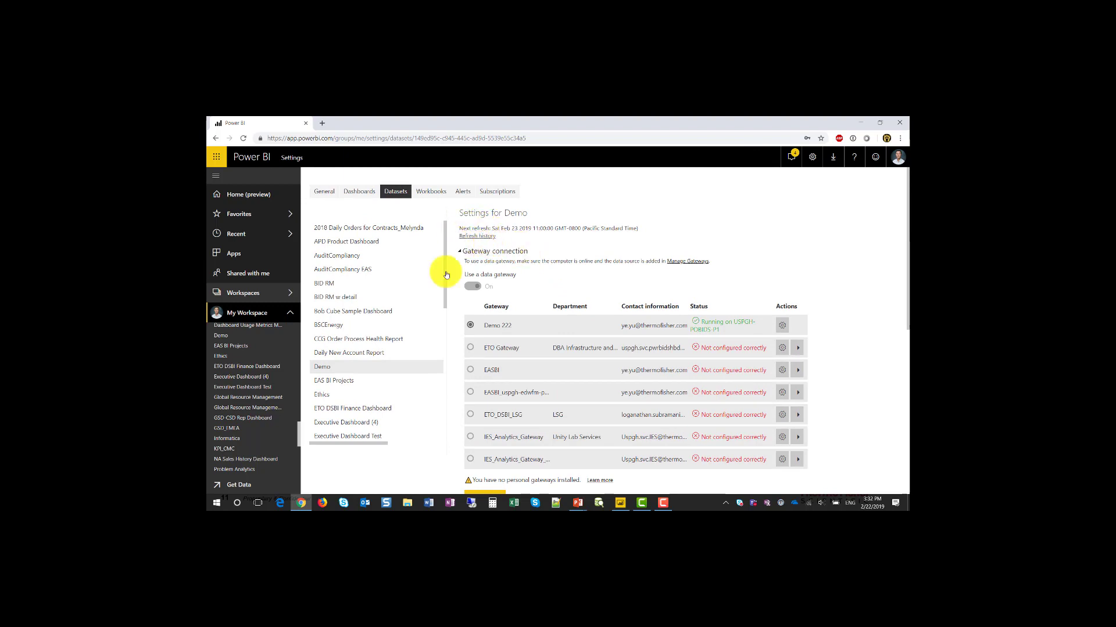
# Step: Check that Demo's refresh history lists the first on-demand refresh as Completed
pyautogui.click(481, 237)
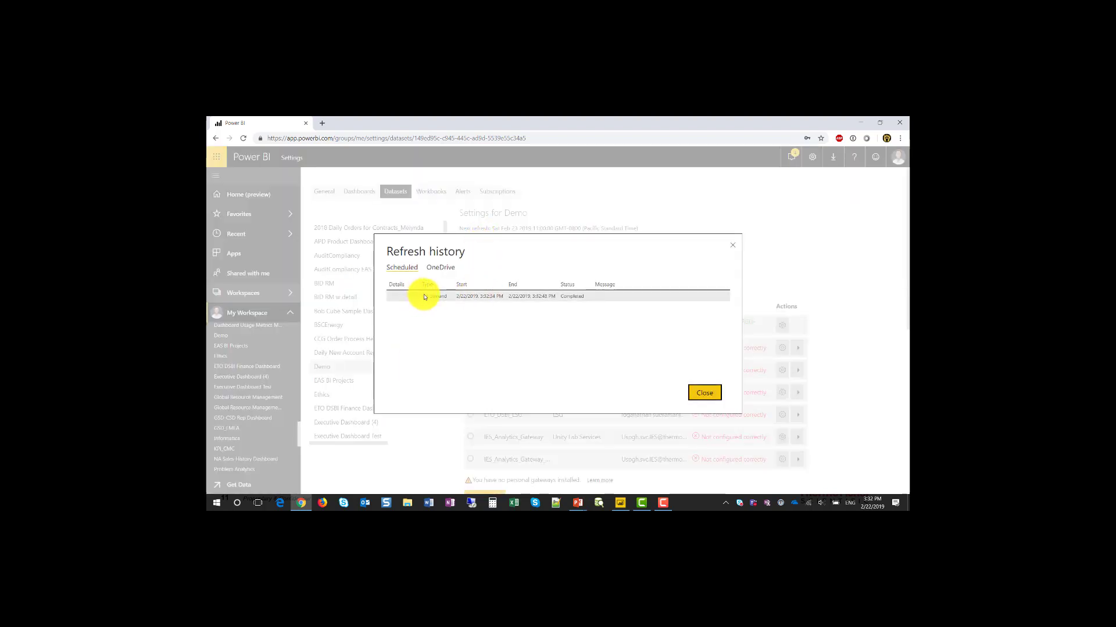
pyautogui.moveTo(421, 297); pyautogui.dragTo(457, 301)
pyautogui.moveTo(560, 296); pyautogui.dragTo(572, 296)
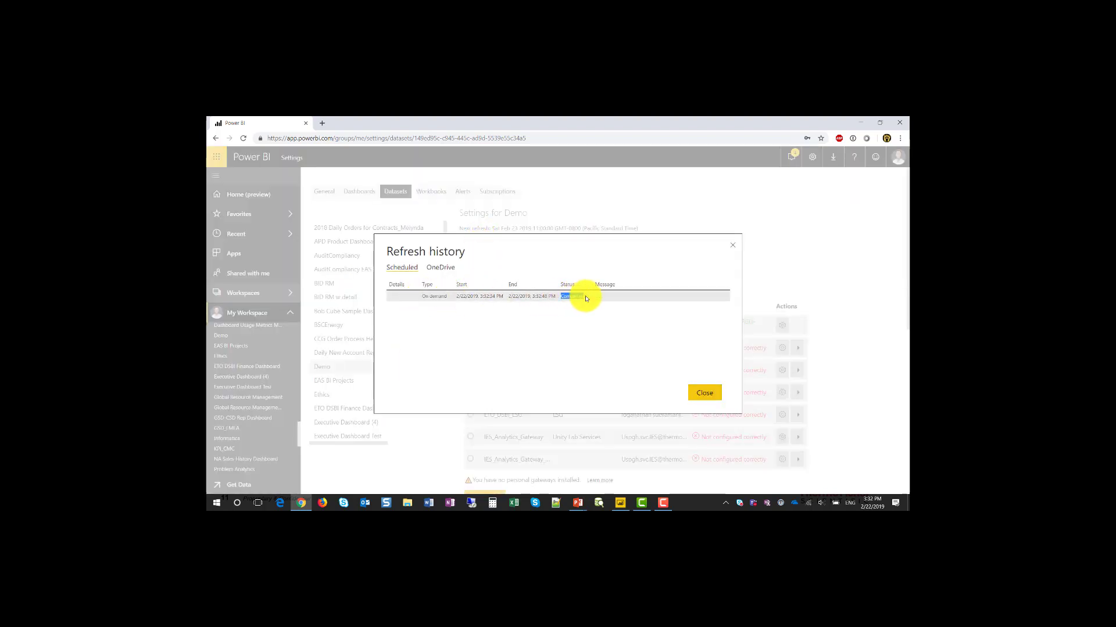
pyautogui.click(589, 299)
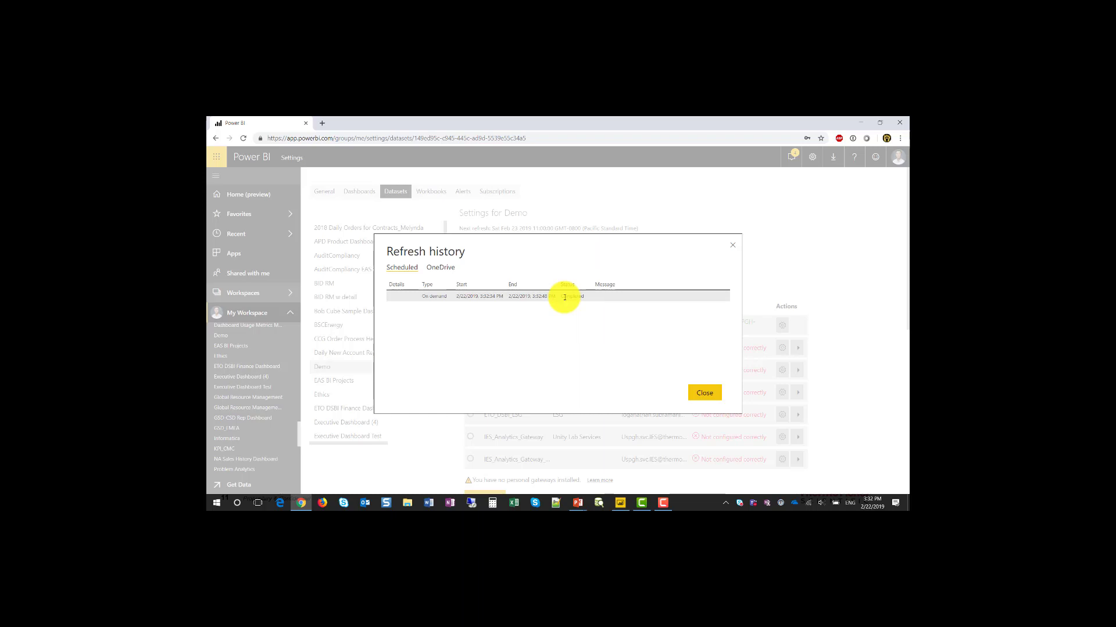
pyautogui.click(715, 392)
# Step: Run a second Refresh now on Demo from its right-click menu
pyautogui.scroll(-5, 287, 436)
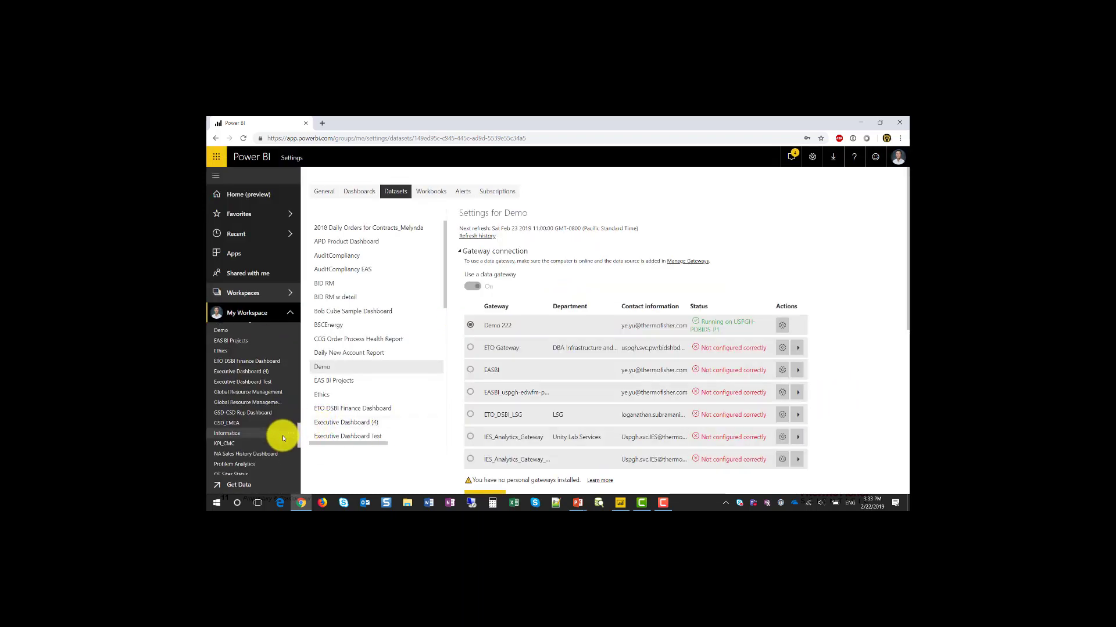
pyautogui.scroll(5, 282, 437)
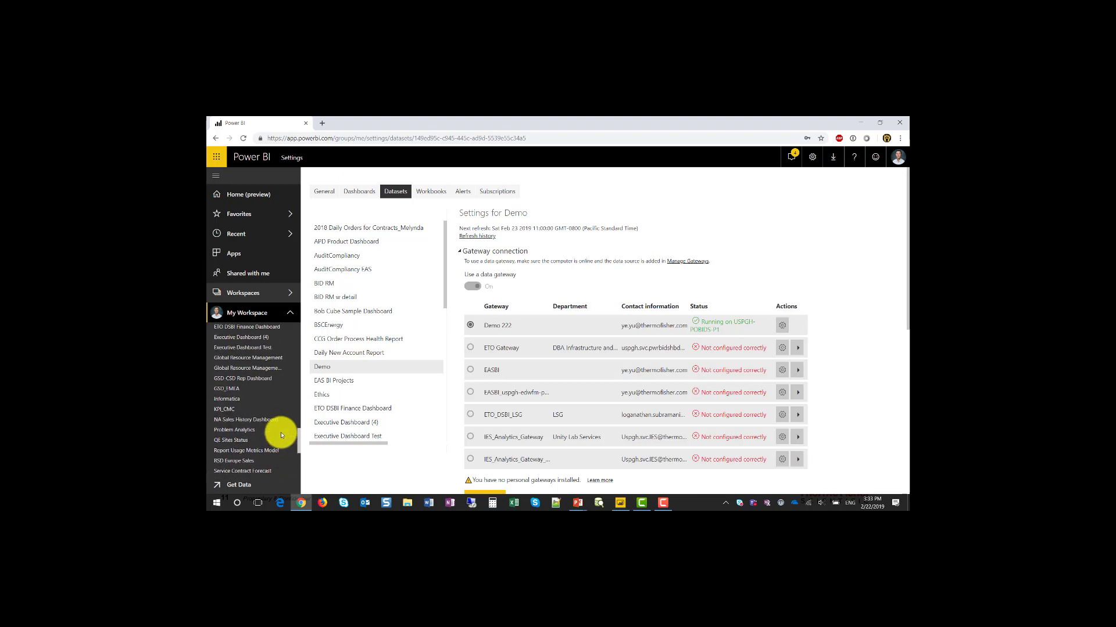
pyautogui.scroll(2, 281, 434)
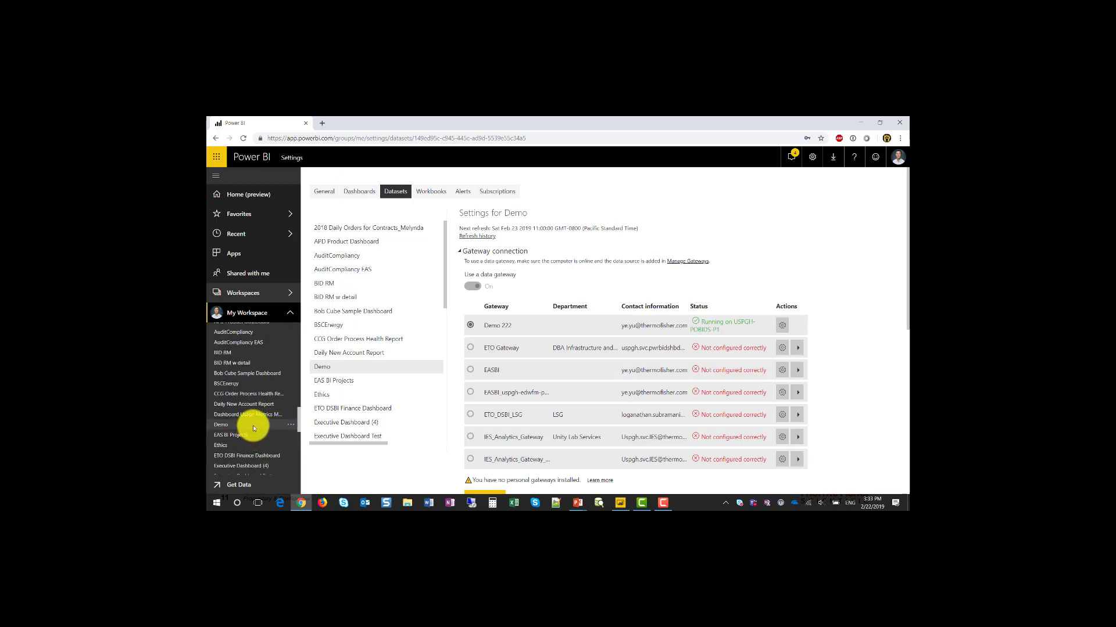
pyautogui.rightClick(252, 427)
pyautogui.click(321, 419)
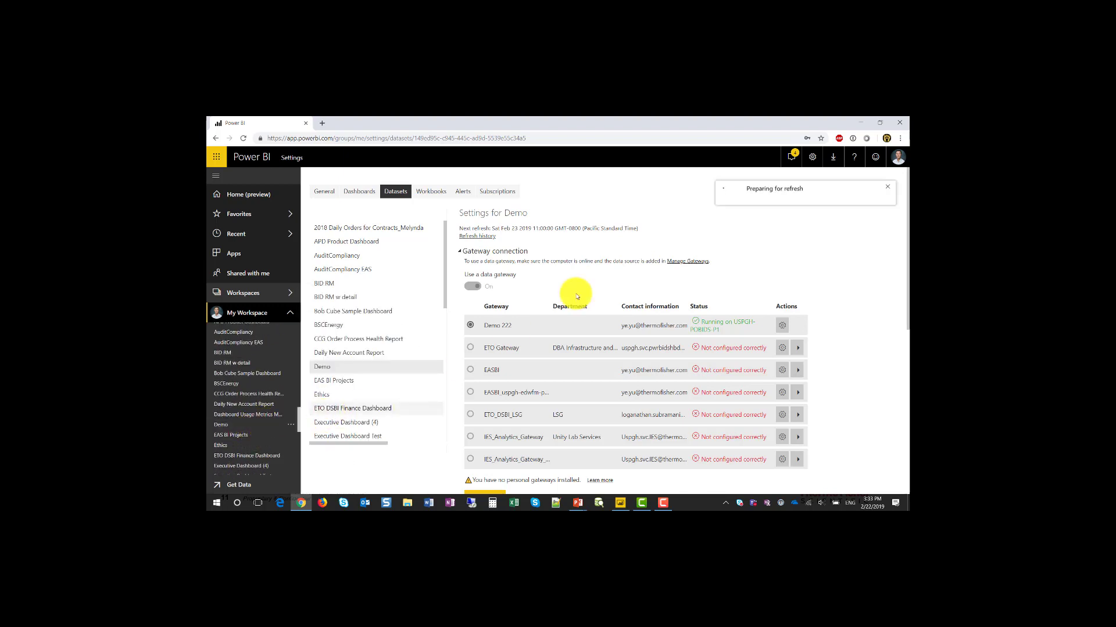
# Step: Confirm in refresh history that the new 3:33:03–3:33:12 PM refresh shows Completed
pyautogui.click(477, 237)
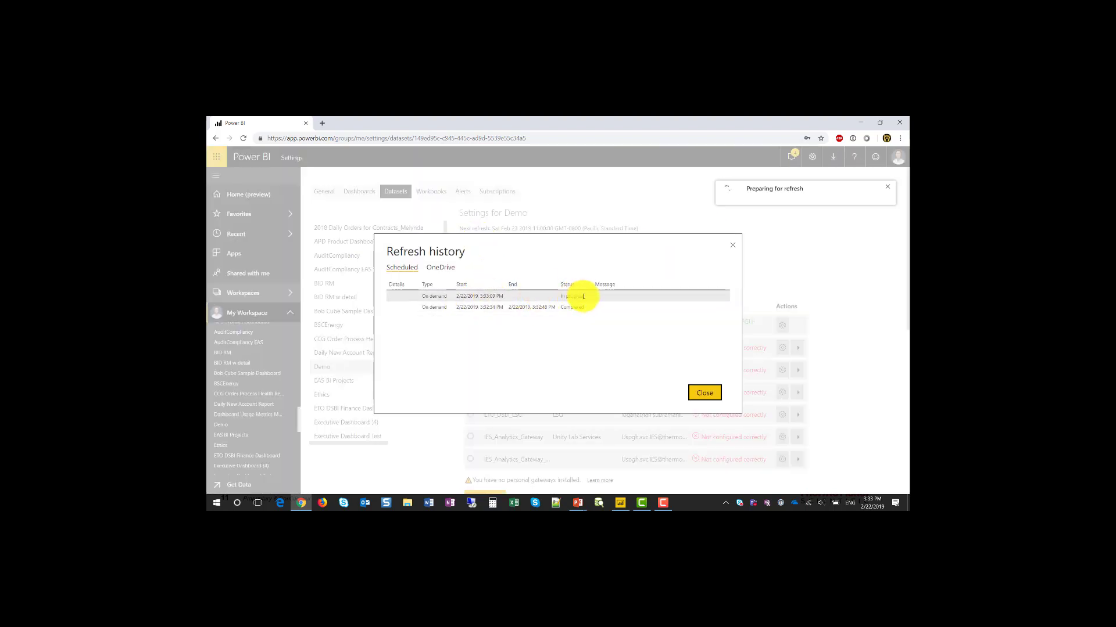
pyautogui.click(704, 393)
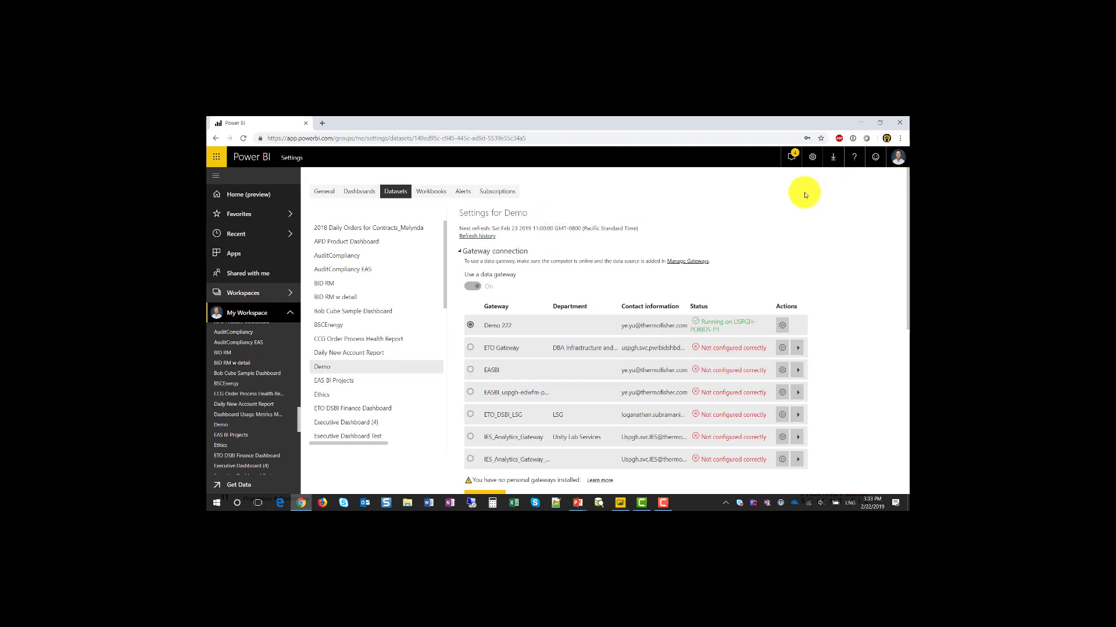
pyautogui.click(475, 236)
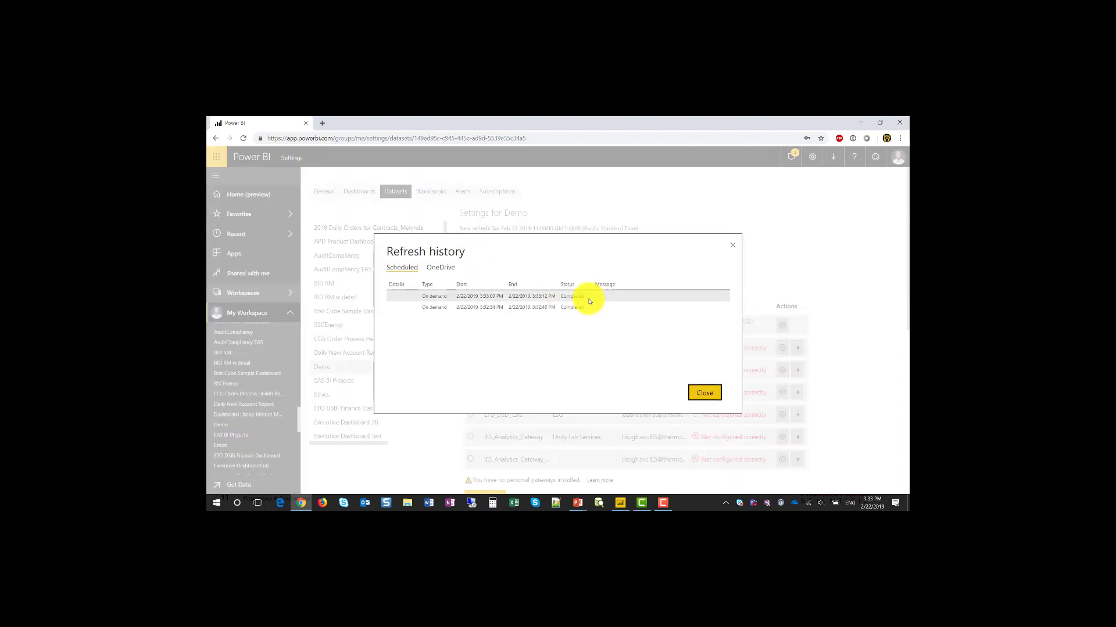
pyautogui.moveTo(603, 296); pyautogui.dragTo(565, 301)
pyautogui.click(576, 302)
pyautogui.doubleClick(573, 289)
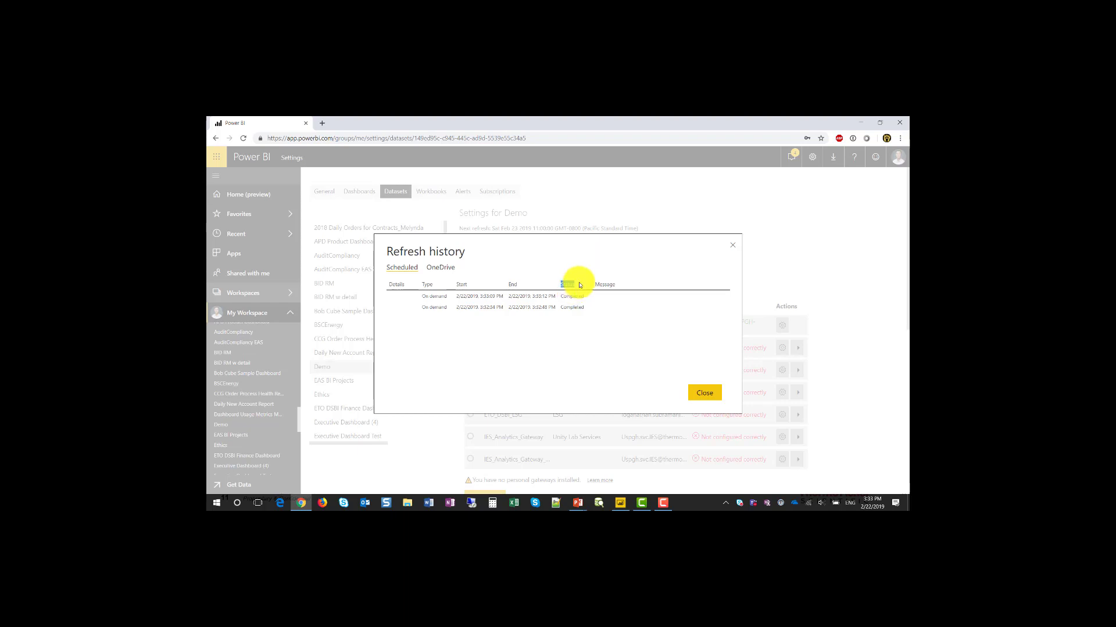
# Step: Advance to slide 12 and mark its first bullet in red ink: underline 'don't match', circle 'cloud'
pyautogui.click(703, 394)
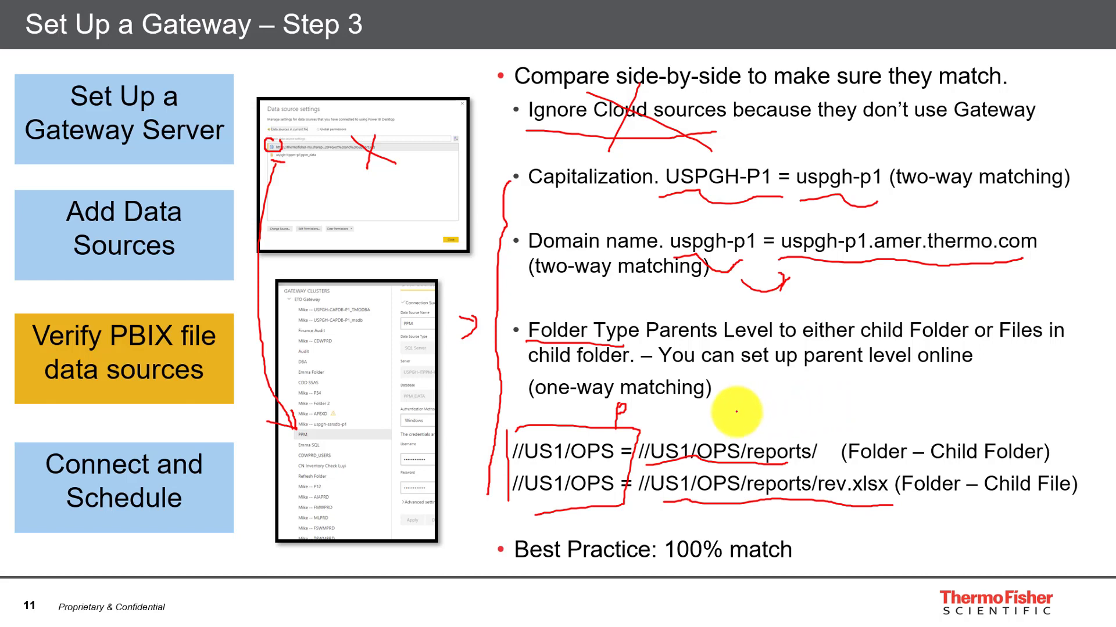
pyautogui.press('Right')
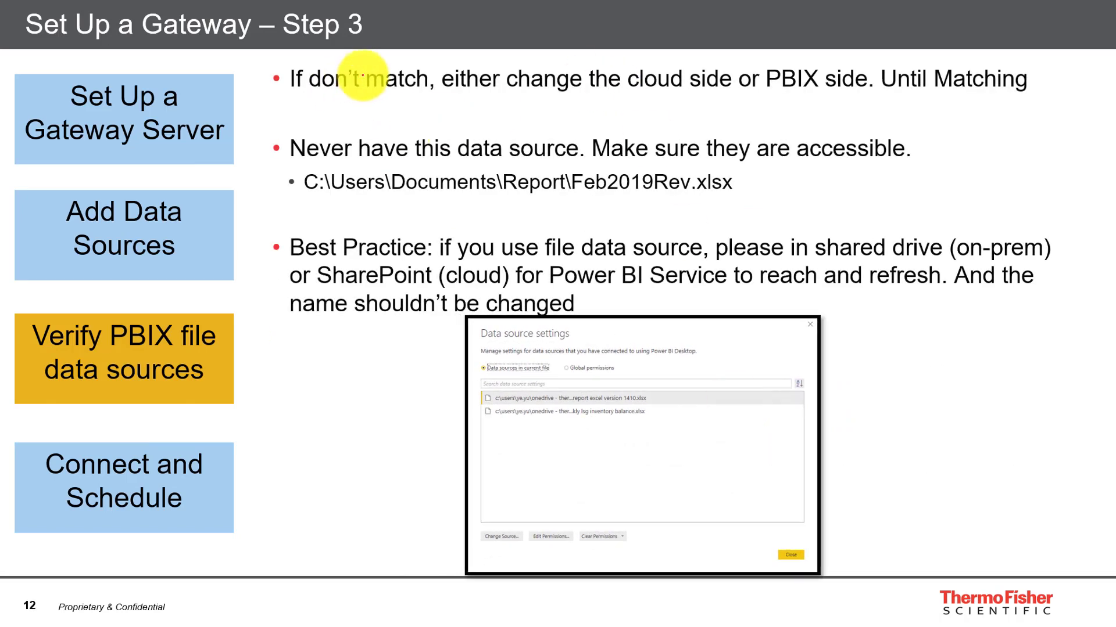
pyautogui.moveTo(327, 91); pyautogui.dragTo(412, 94)
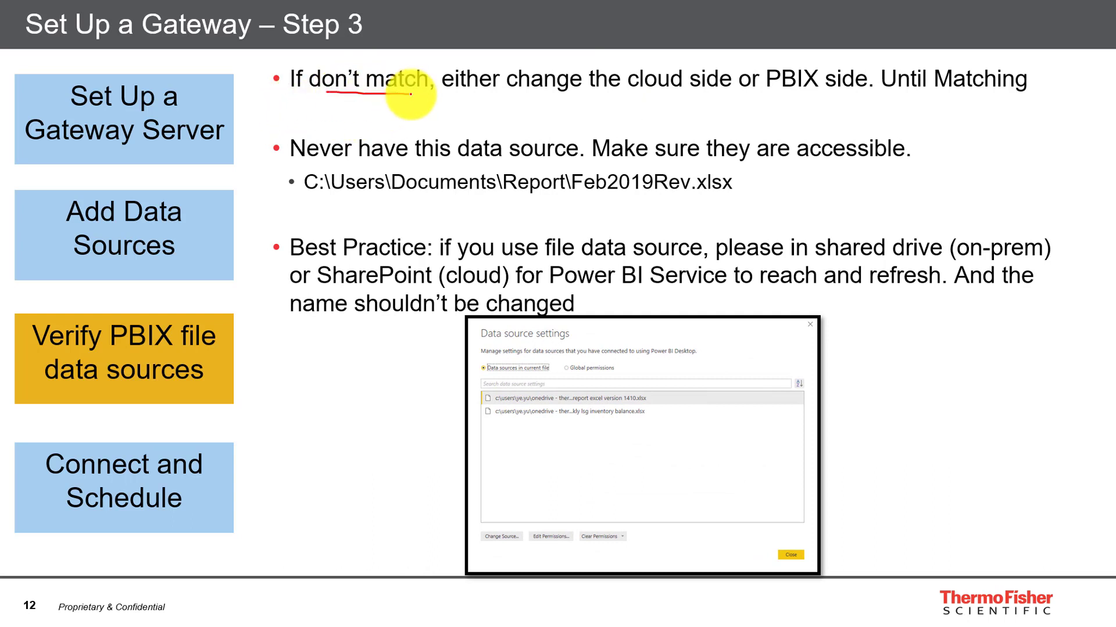
pyautogui.moveTo(601, 97); pyautogui.dragTo(707, 101)
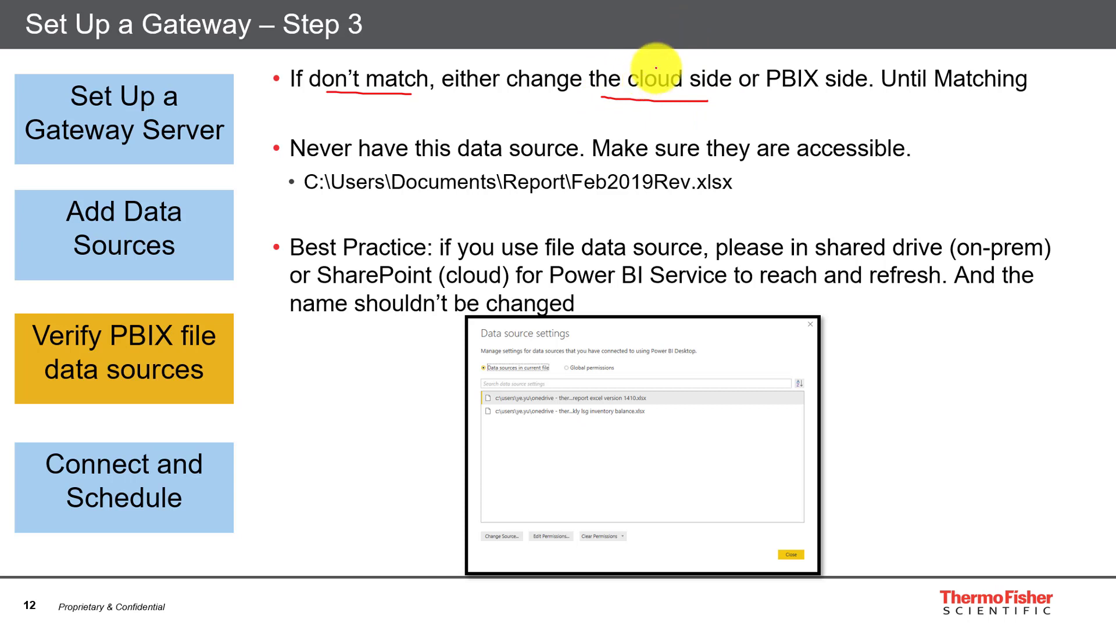
pyautogui.moveTo(683, 60)
pyautogui.mouseDown()
pyautogui.moveTo(627, 87)
pyautogui.moveTo(695, 100)
pyautogui.moveTo(814, 95)
pyautogui.moveTo(776, 44)
pyautogui.moveTo(781, 97)
pyautogui.mouseUp()
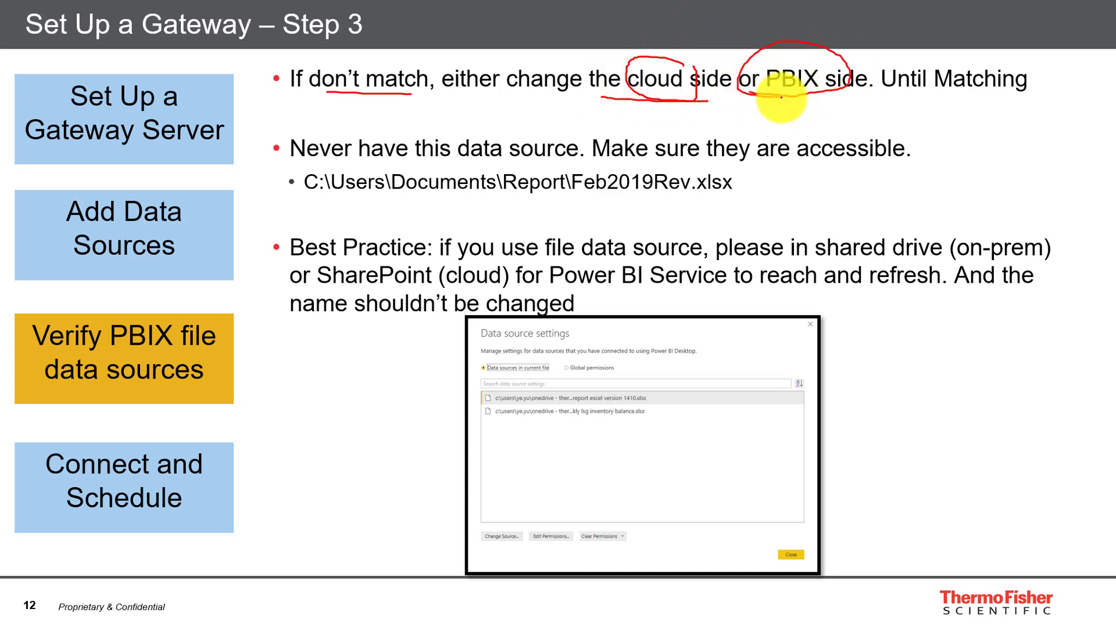